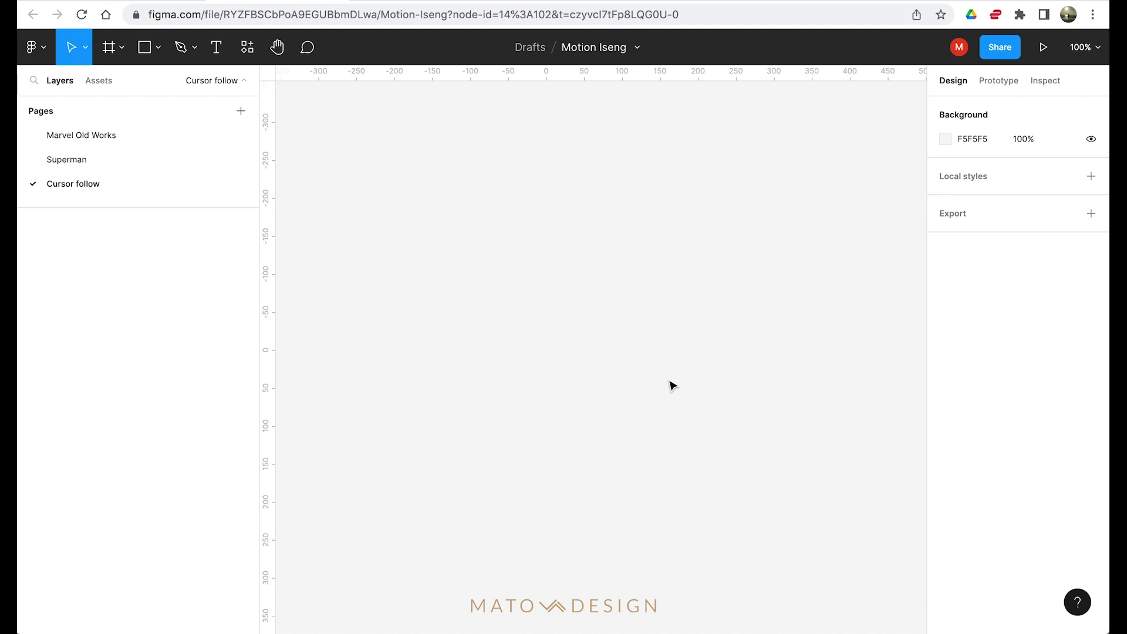
- Create a MacBook Air desktop frame of 1280 × 832
key(f)
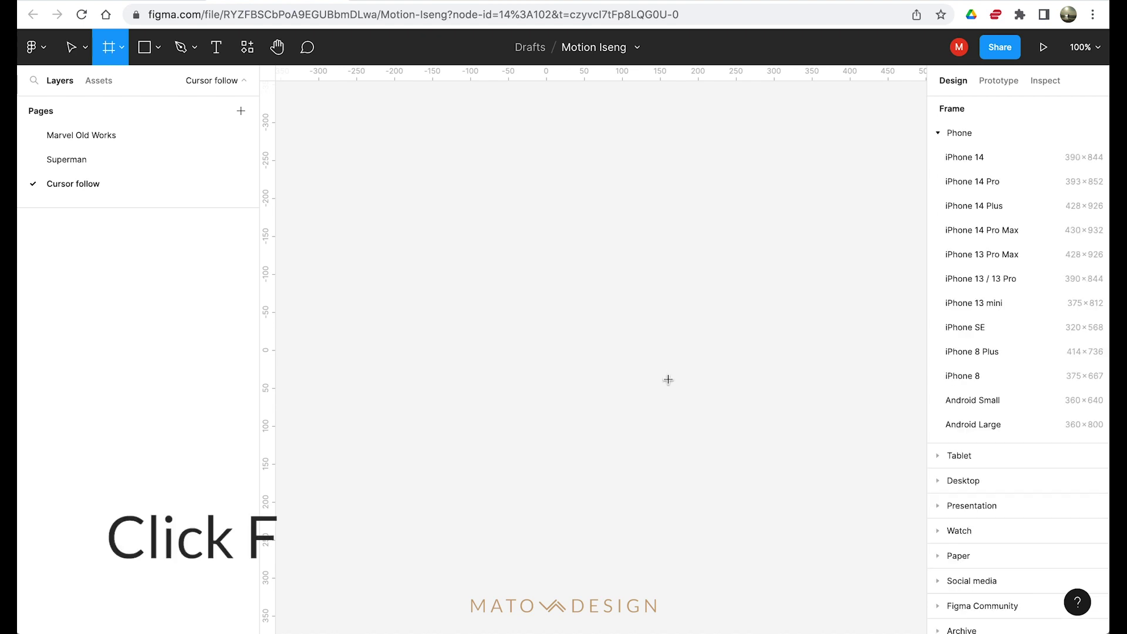
click(938, 133)
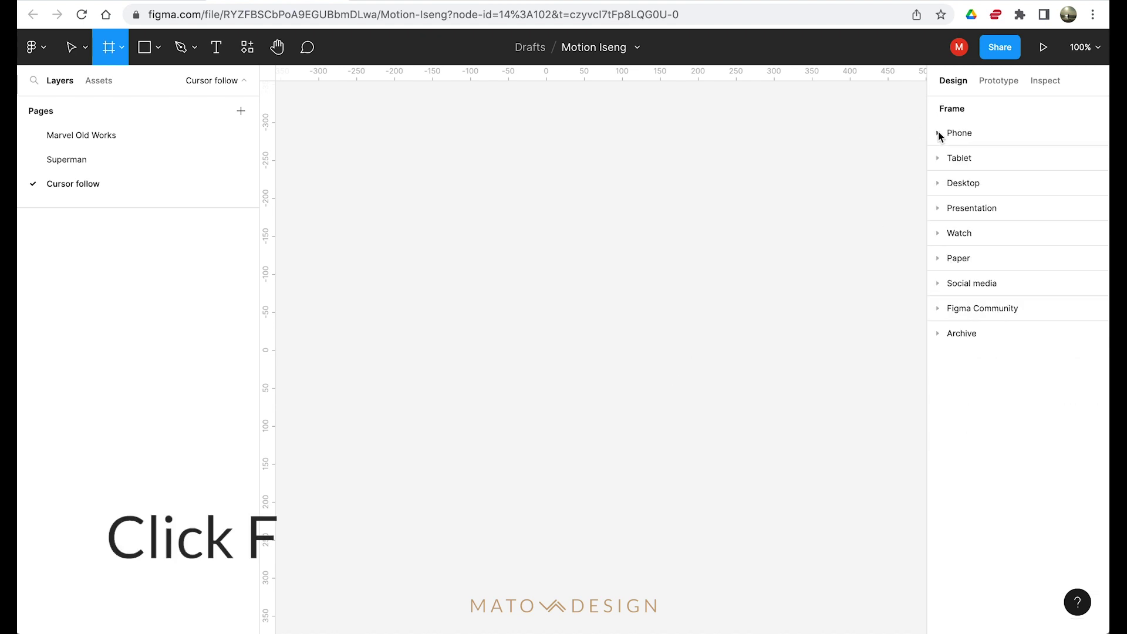
click(938, 183)
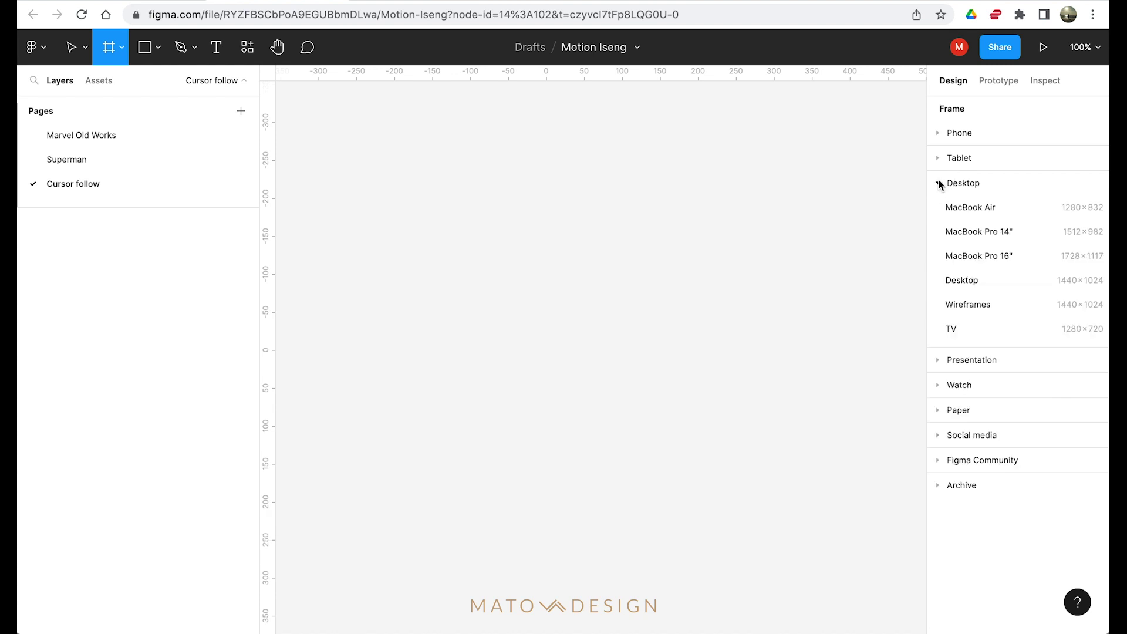
click(990, 215)
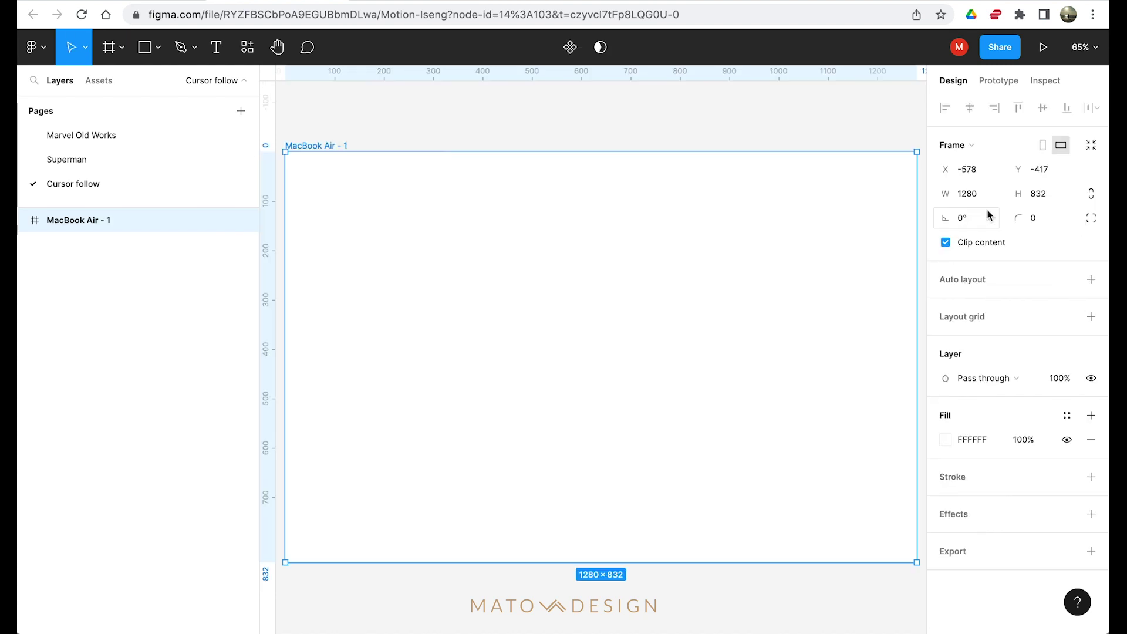
scroll(752, 241, down, 3)
scroll(752, 240, right, 2)
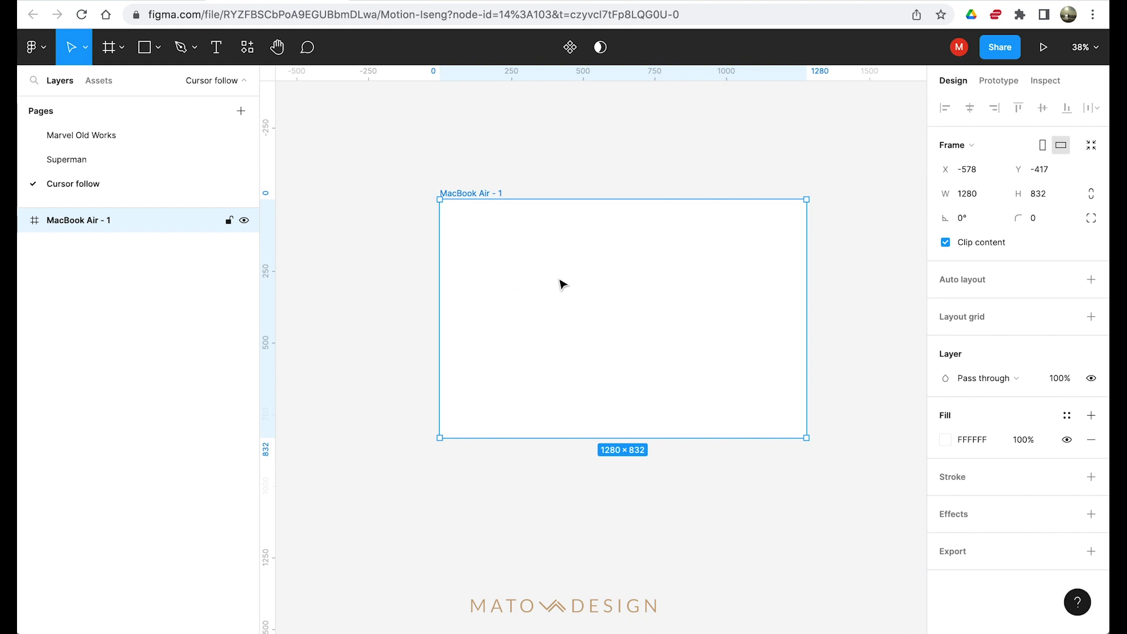
scroll(667, 218, right, 2)
scroll(667, 217, up, 2)
scroll(639, 259, down, 1)
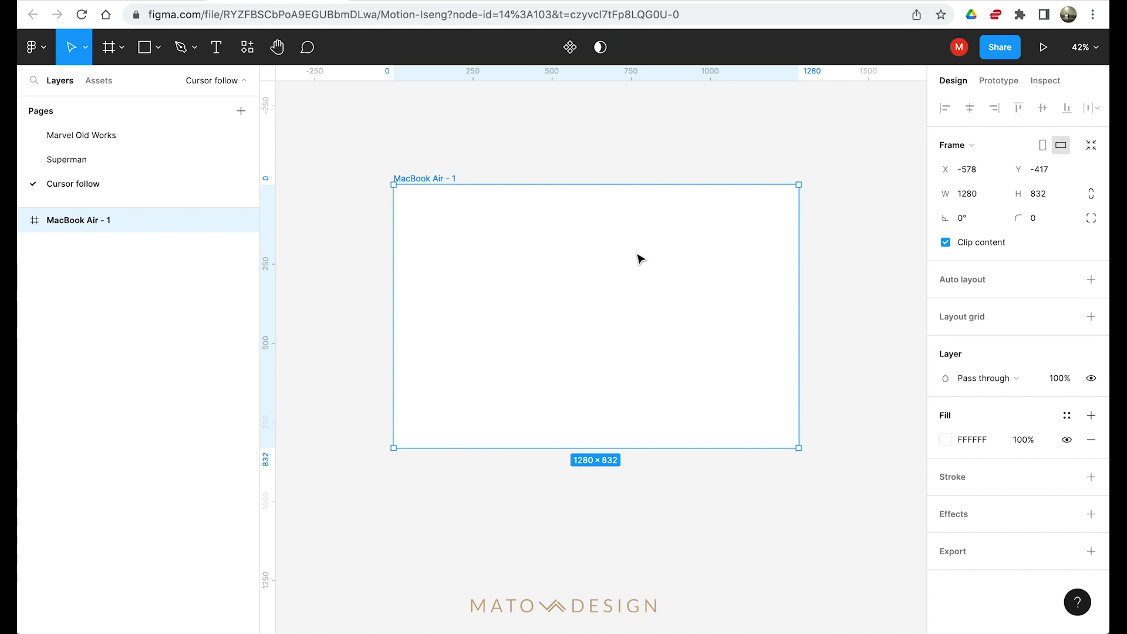
scroll(640, 258, up, 3)
scroll(640, 259, left, 1)
click(616, 149)
click(581, 264)
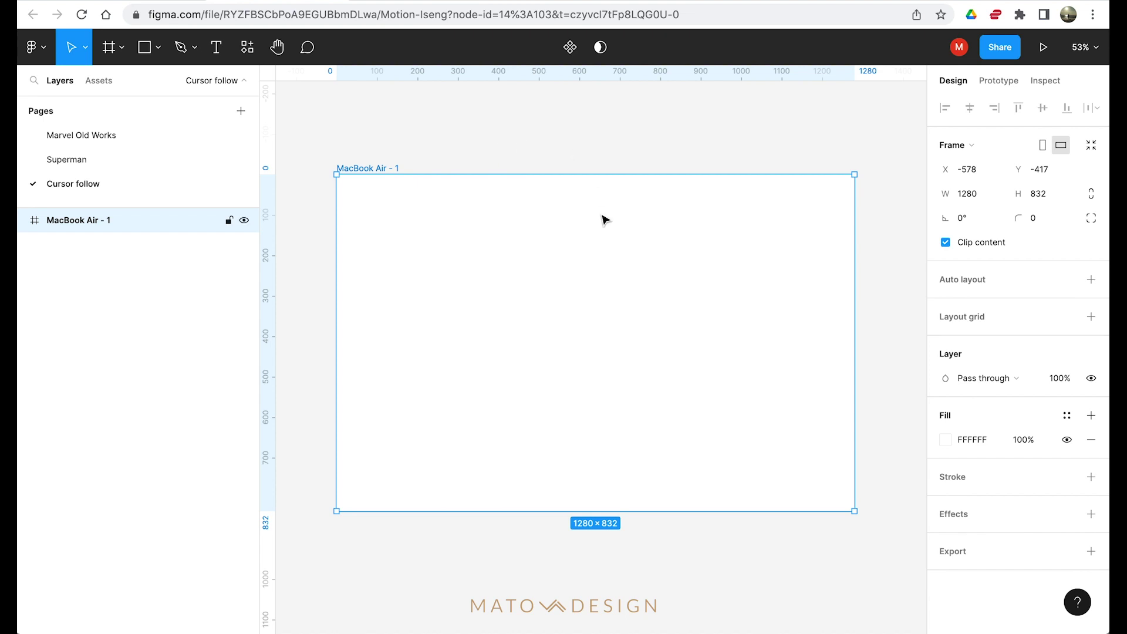
scroll(603, 219, right, 1)
scroll(604, 220, down, 1)
scroll(605, 219, down, 2)
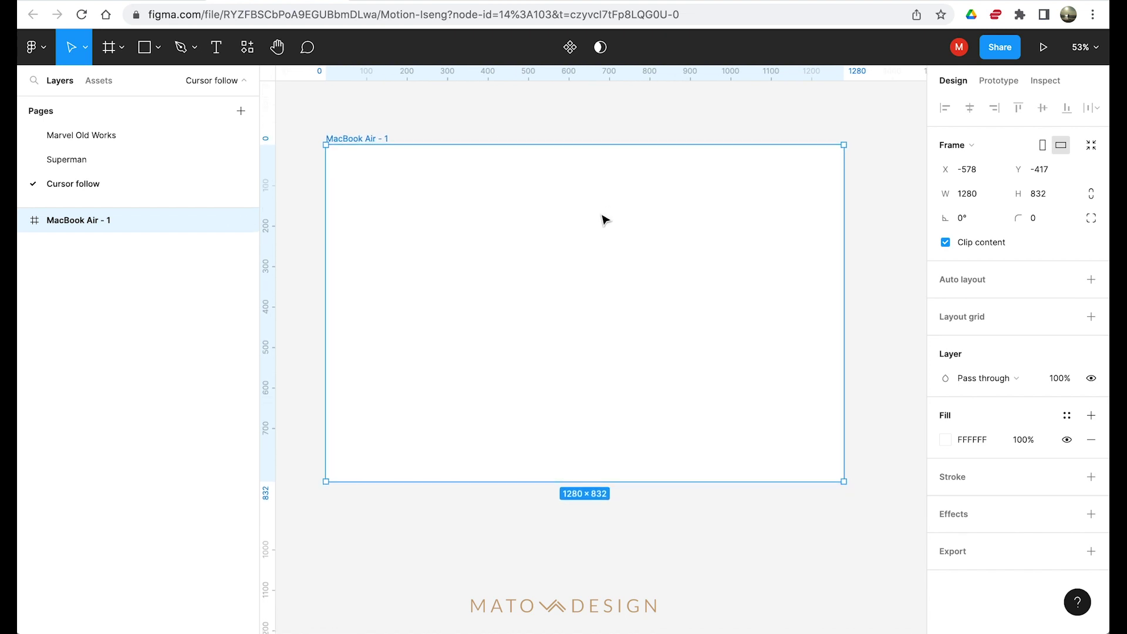
scroll(604, 220, down, 3)
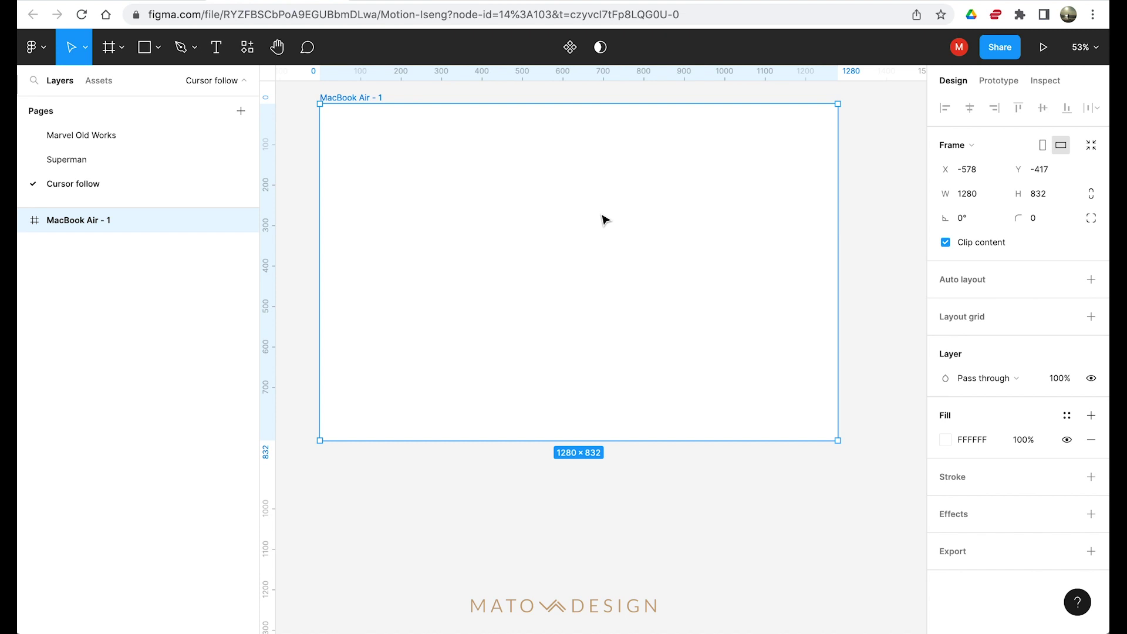
- Draw a 280 × 280 circle in the frame and centre it horizontally and vertically
key(o)
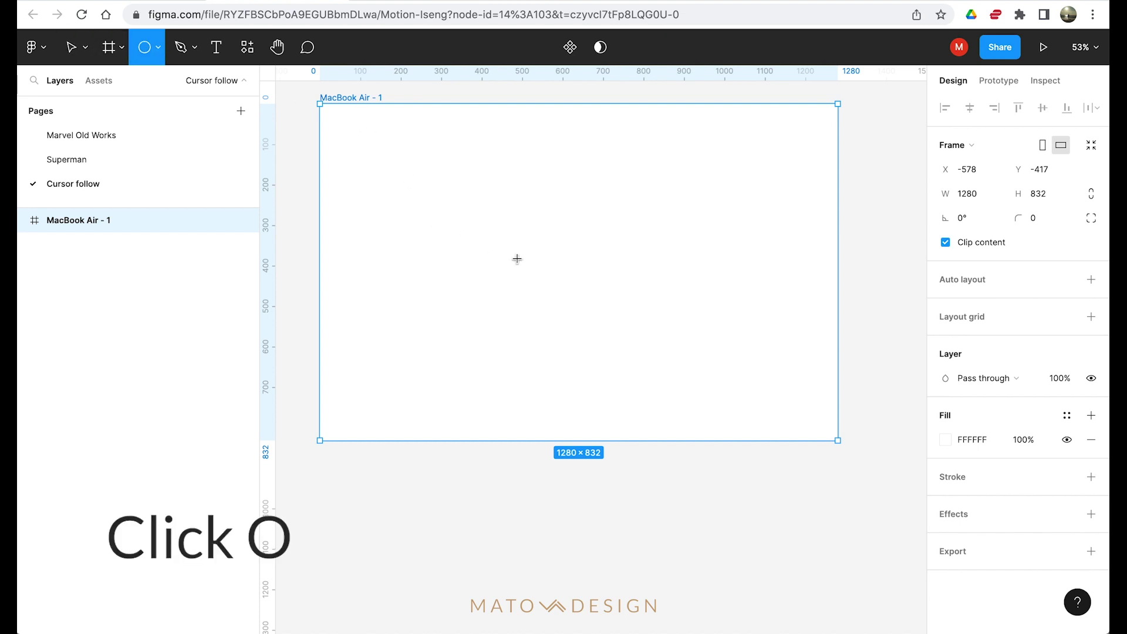
drag(545, 199, 659, 315)
click(970, 109)
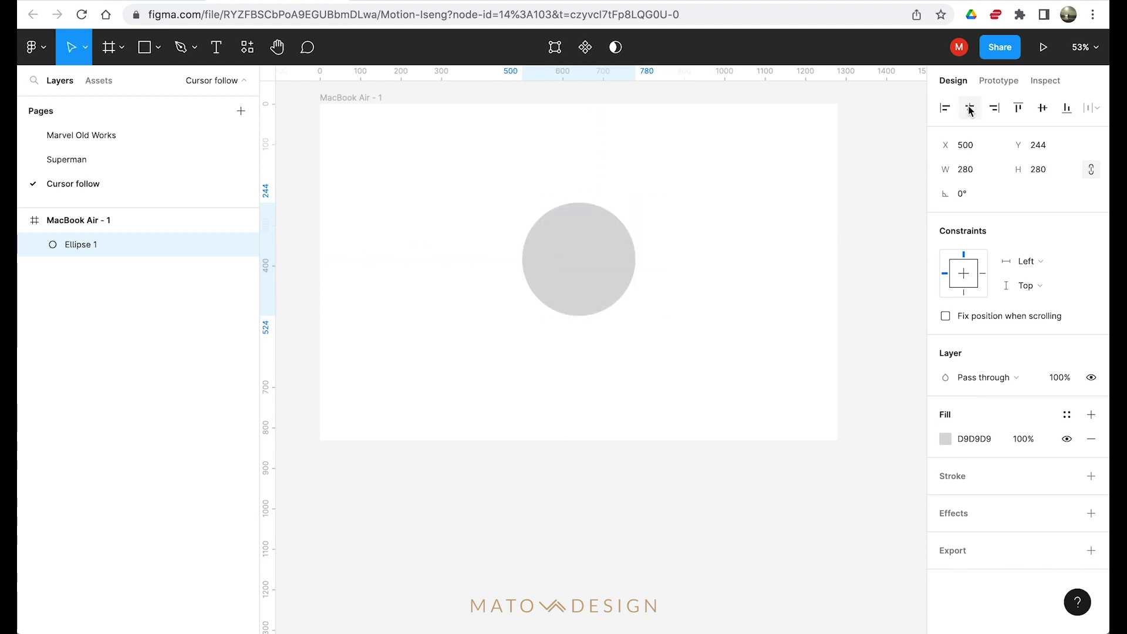
click(1042, 108)
- Set the circle's horizontal and vertical constraints to Center
click(960, 272)
click(964, 269)
click(694, 264)
click(616, 262)
click(657, 231)
click(612, 252)
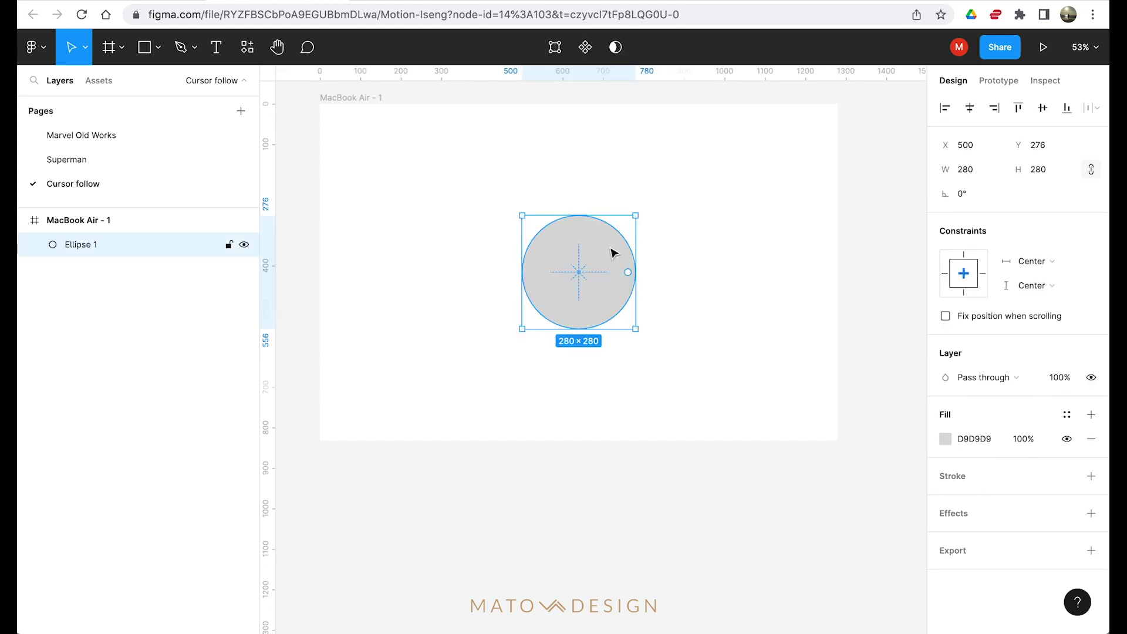
key(l)
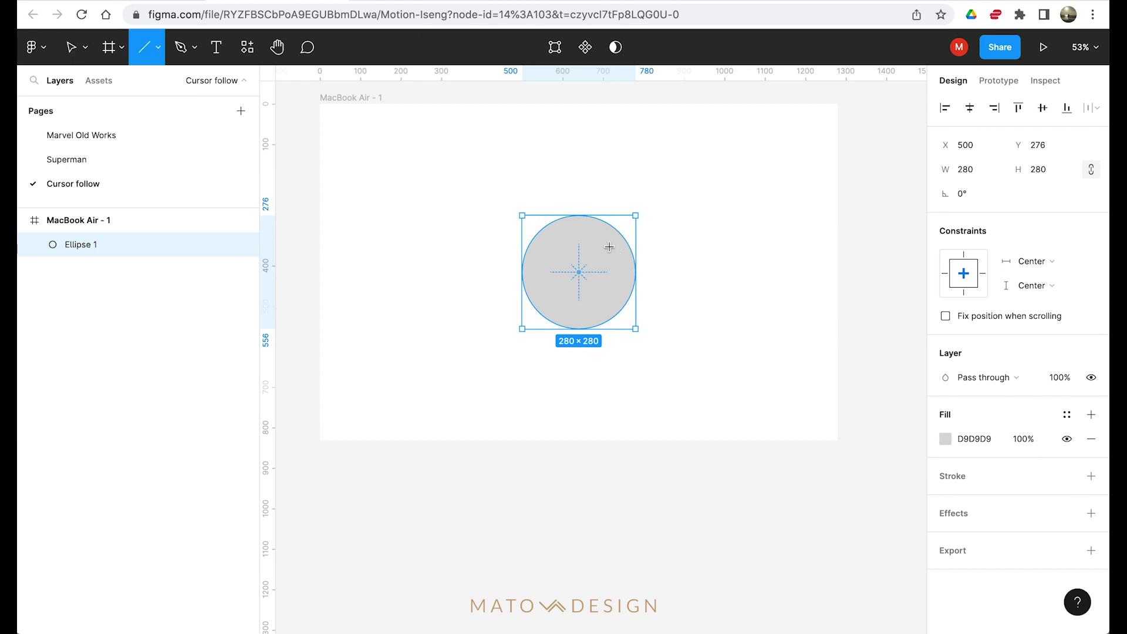
drag(496, 228, 540, 319)
key(super+z)
- Draw a tall 97 × 194 ellipse over the circle's left edge and fill it white (FFFFFF)
key(o)
drag(505, 239, 545, 318)
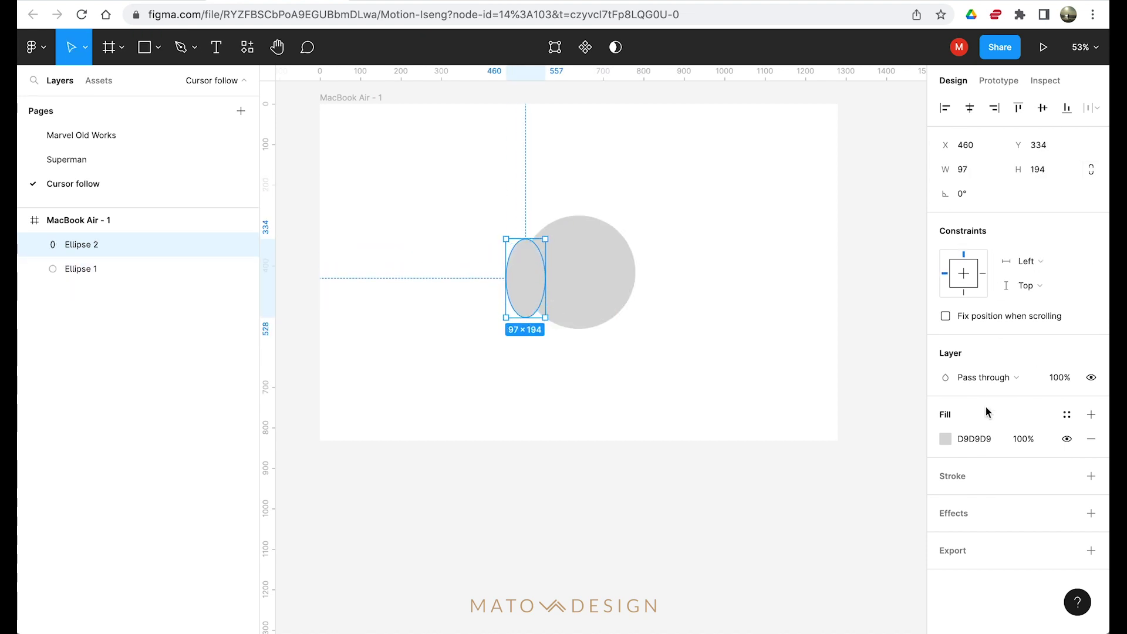
click(951, 439)
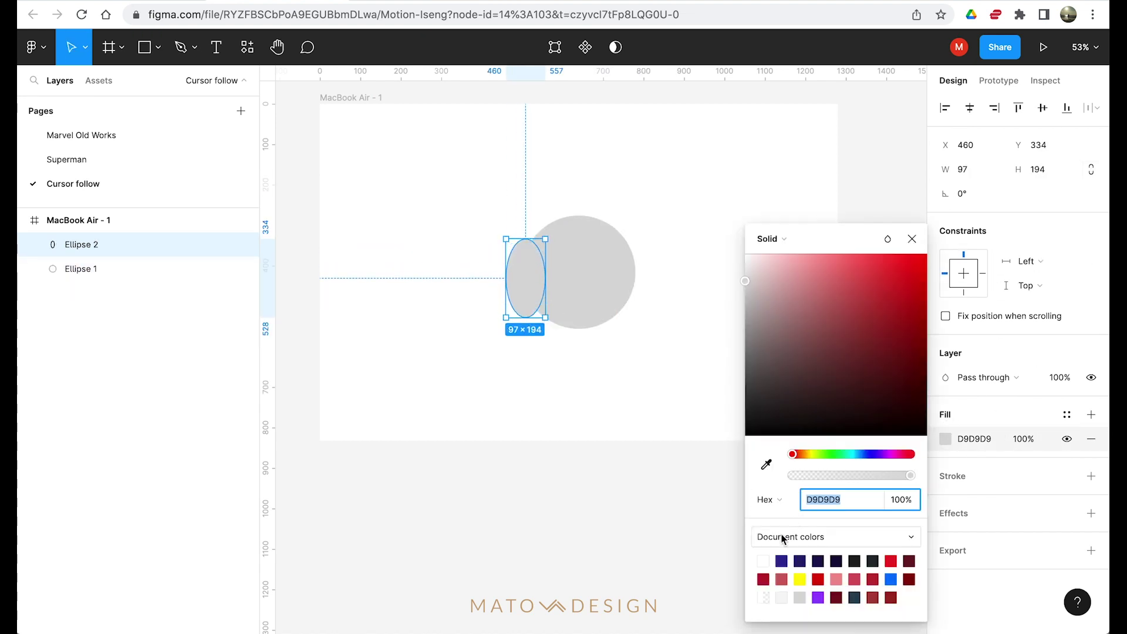
click(764, 559)
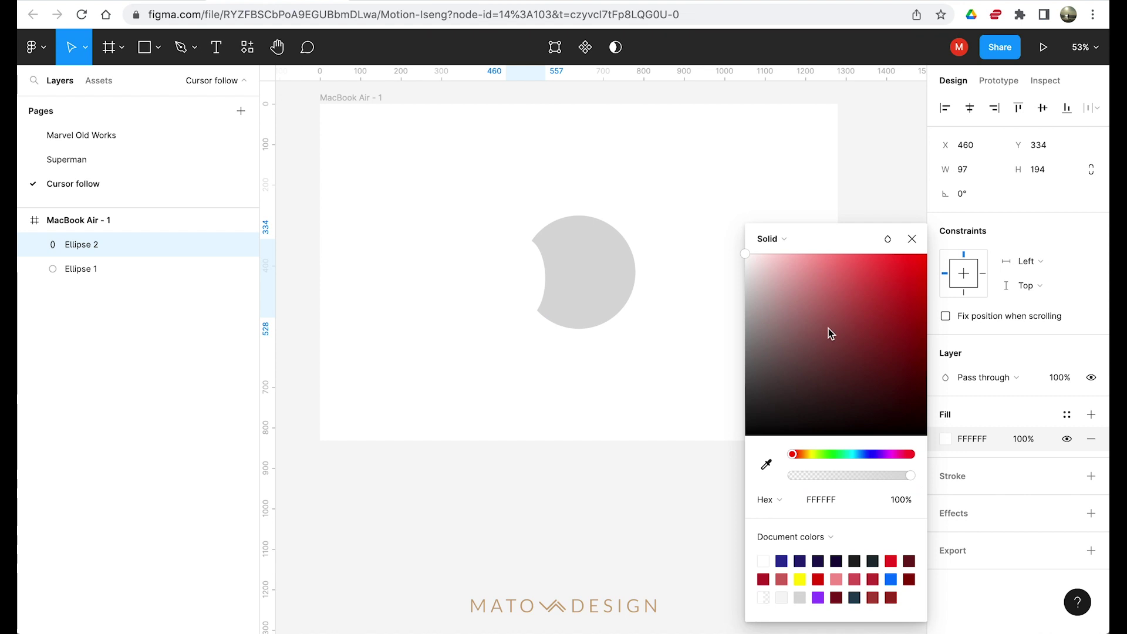
click(912, 238)
- Add a black inside stroke of 1 to the white ellipse and move it inside the circle to X 527, Y 319
click(1091, 476)
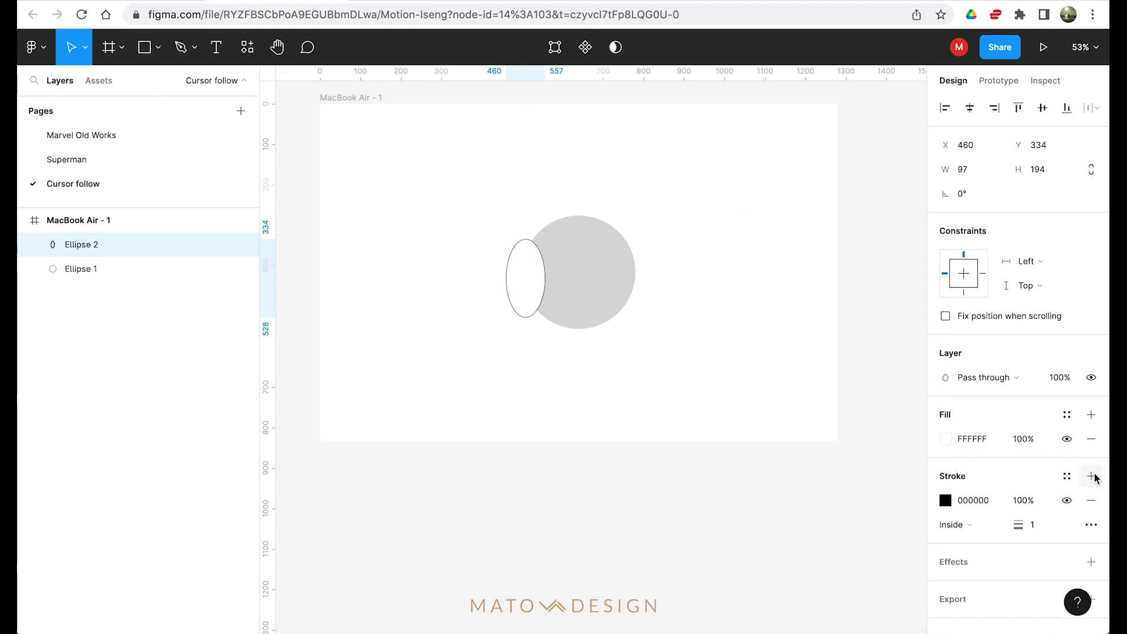
drag(523, 276, 556, 274)
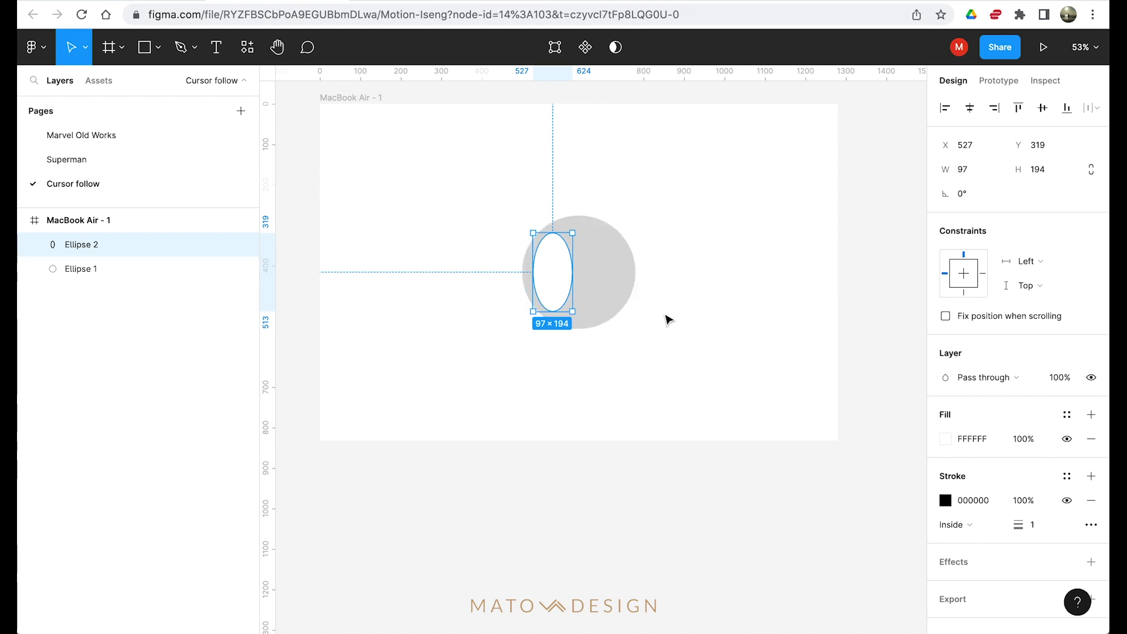
- Duplicate the white ellipse in place and shrink the copy around its centre to about 59 × 66 for the pupil
scroll(681, 322, up, 1)
scroll(680, 322, up, 5)
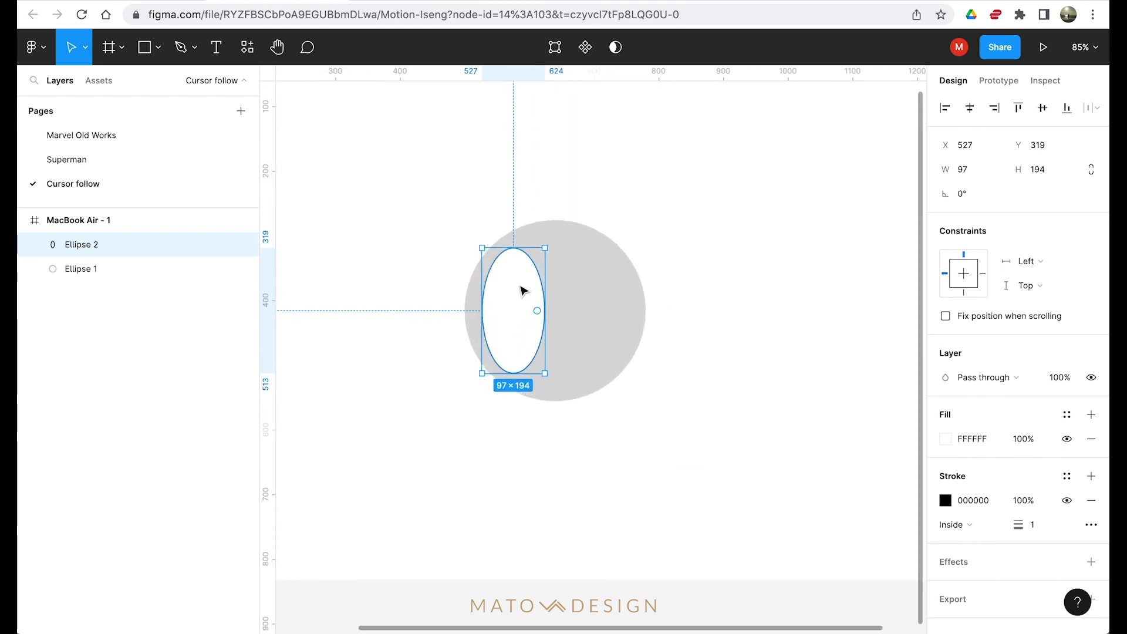
key(super+f)
click(523, 273)
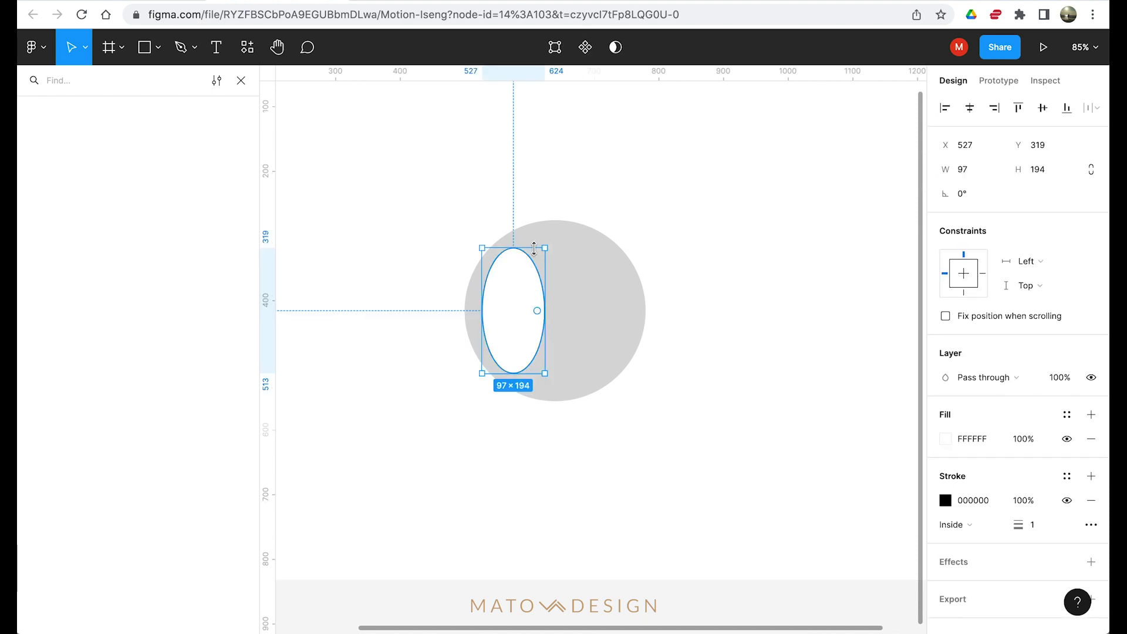
key(super+c)
key(super+v)
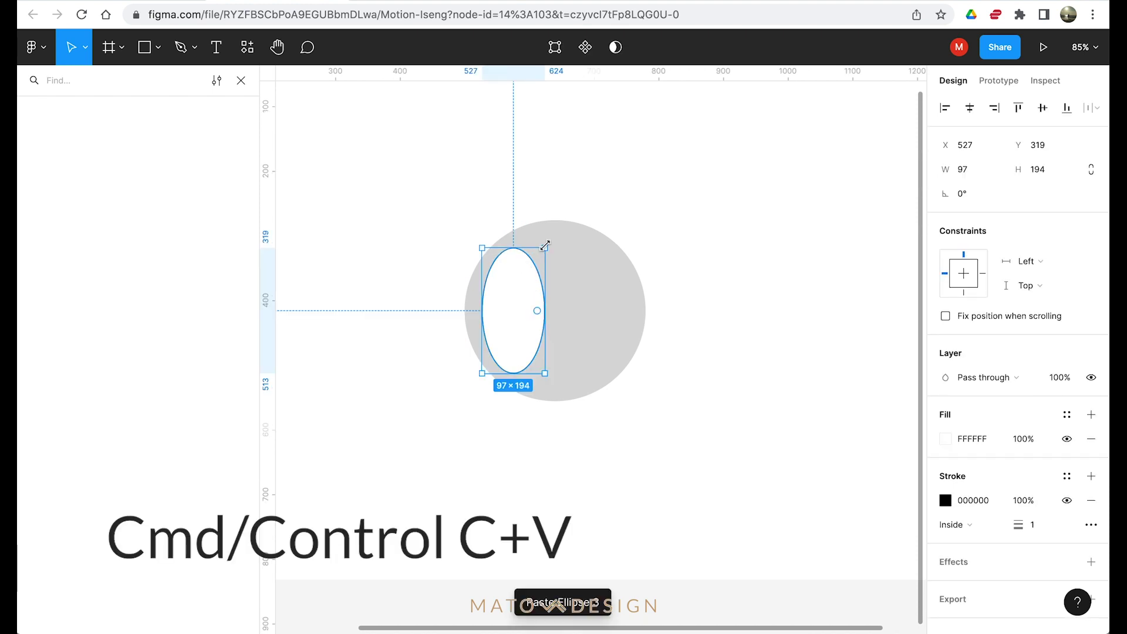
drag(545, 247, 515, 314)
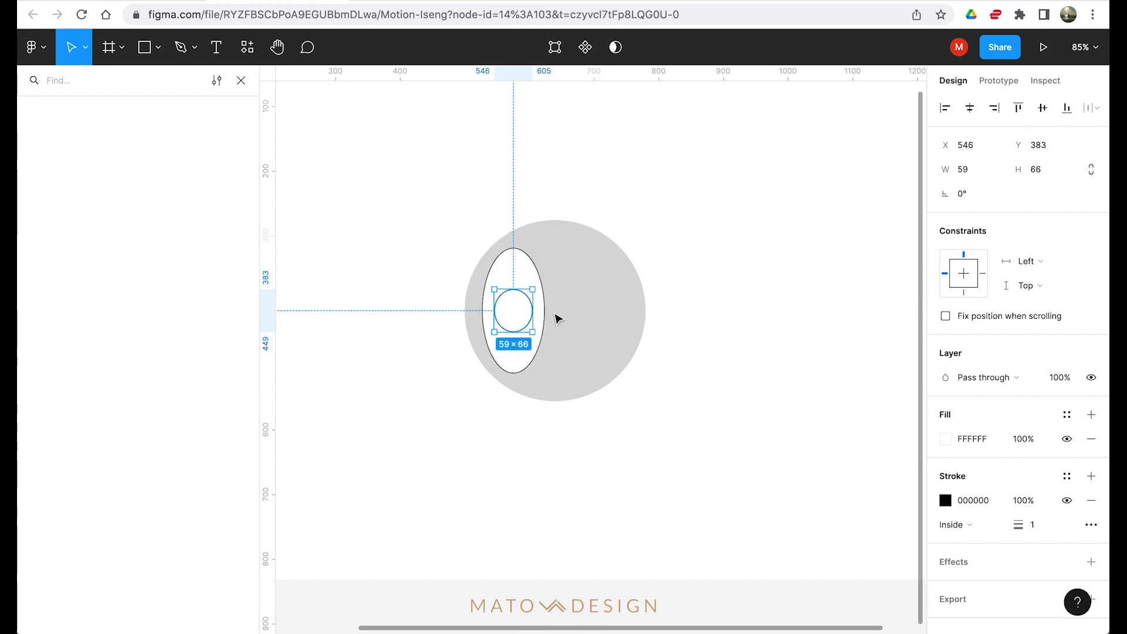
- Remove the pupil's stroke and fill it with the dark navy document colour 18083F
click(1091, 500)
click(945, 439)
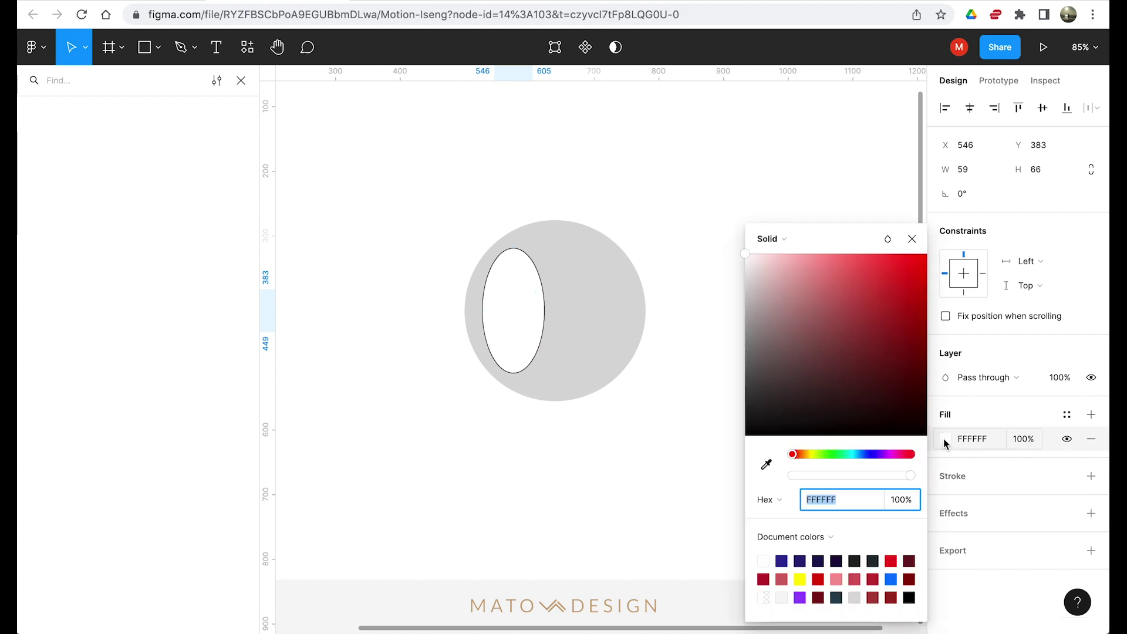
click(838, 560)
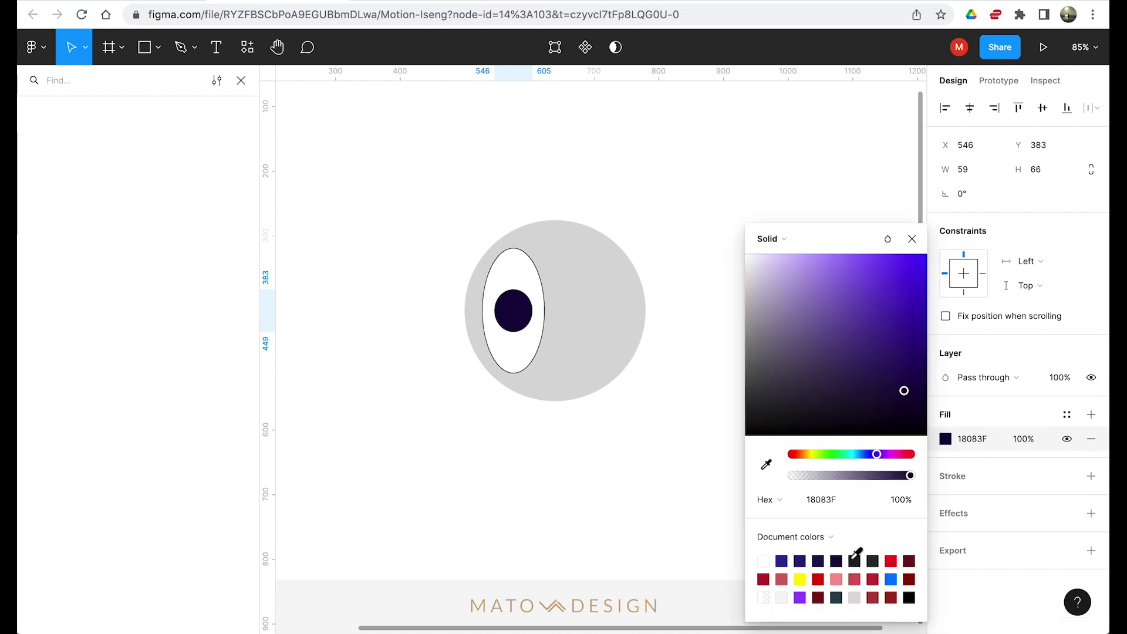
click(854, 561)
click(836, 560)
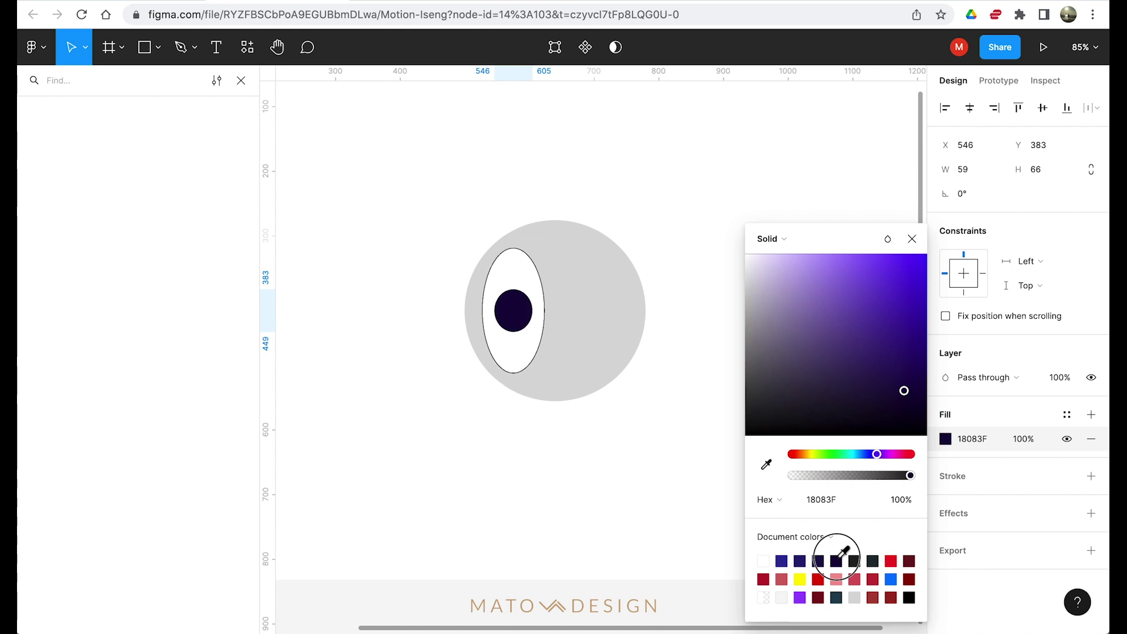
click(912, 238)
- Draw a small triangle of about 26 × 25 with the Polygon tool on the grey circle, beside the eye
scroll(524, 311, up, 5)
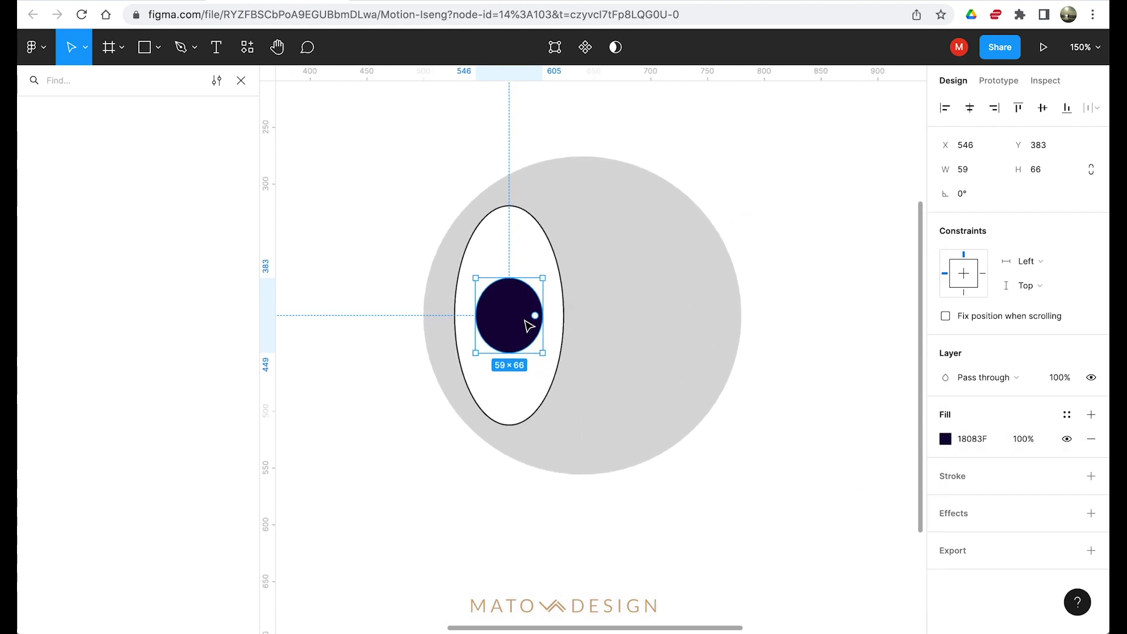
click(584, 381)
key(Escape)
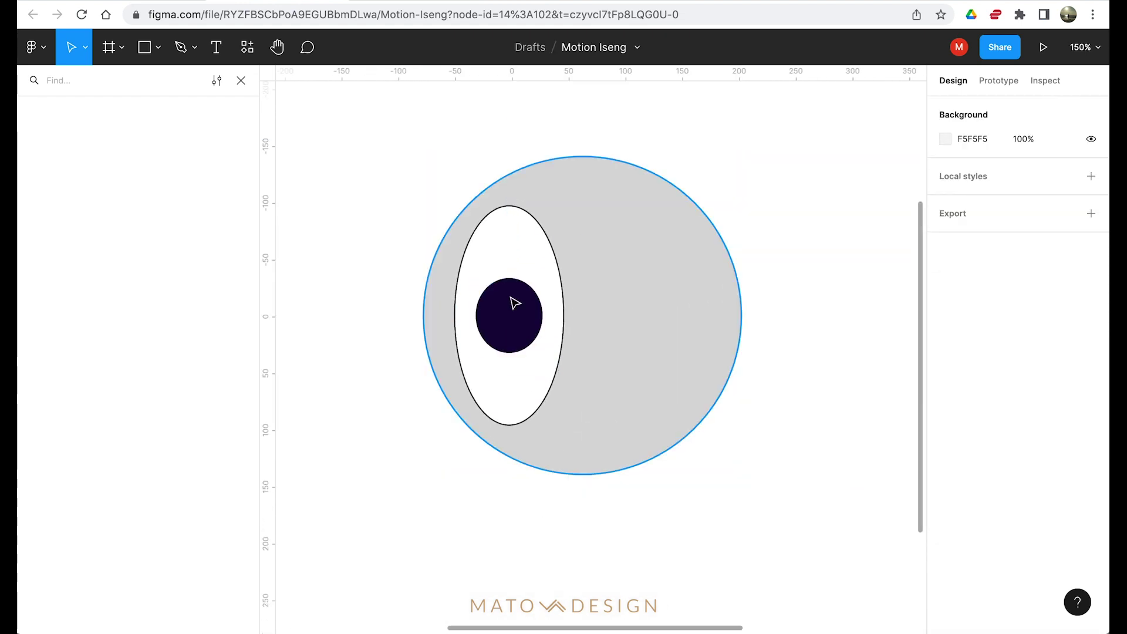
click(519, 304)
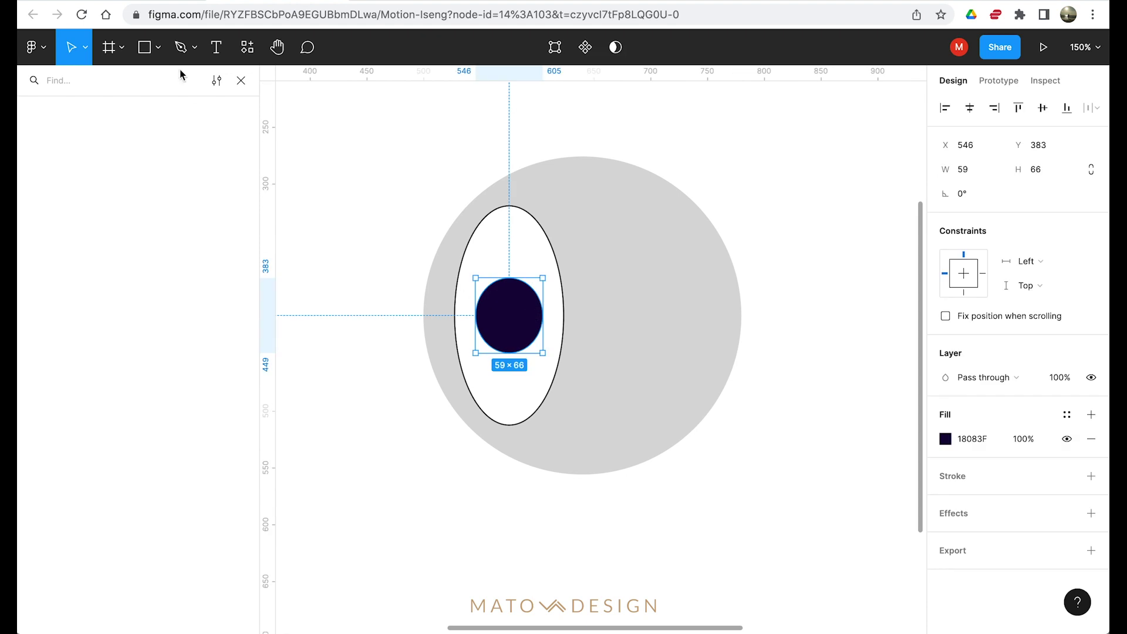
click(156, 47)
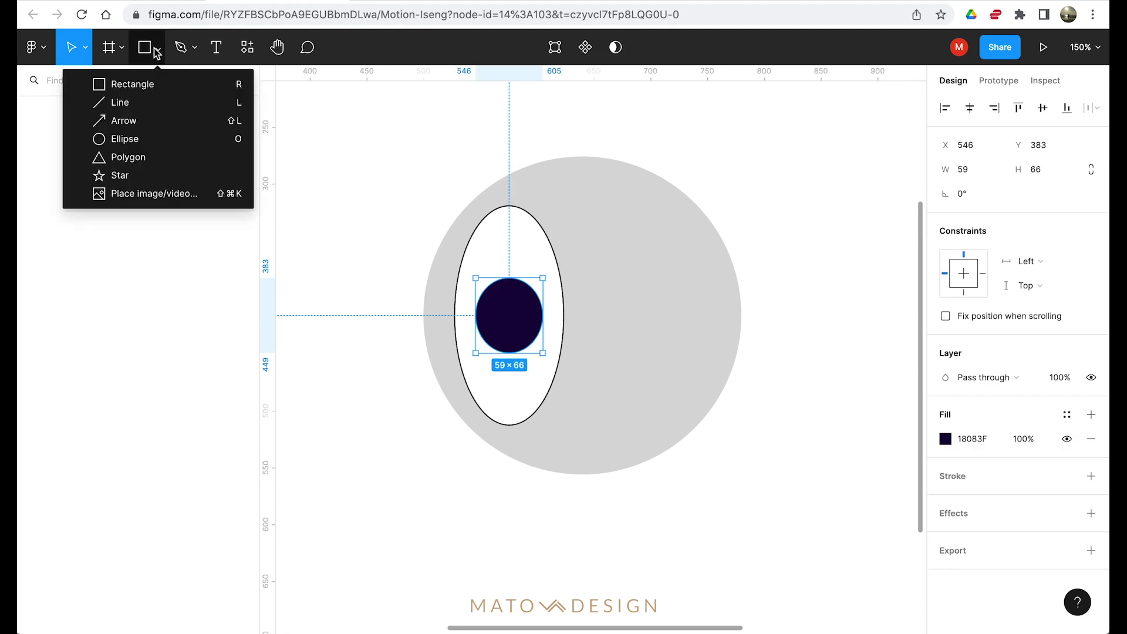
click(138, 157)
mouse_move(633, 324)
mouse_down()
mouse_move(666, 341)
mouse_move(662, 354)
mouse_up()
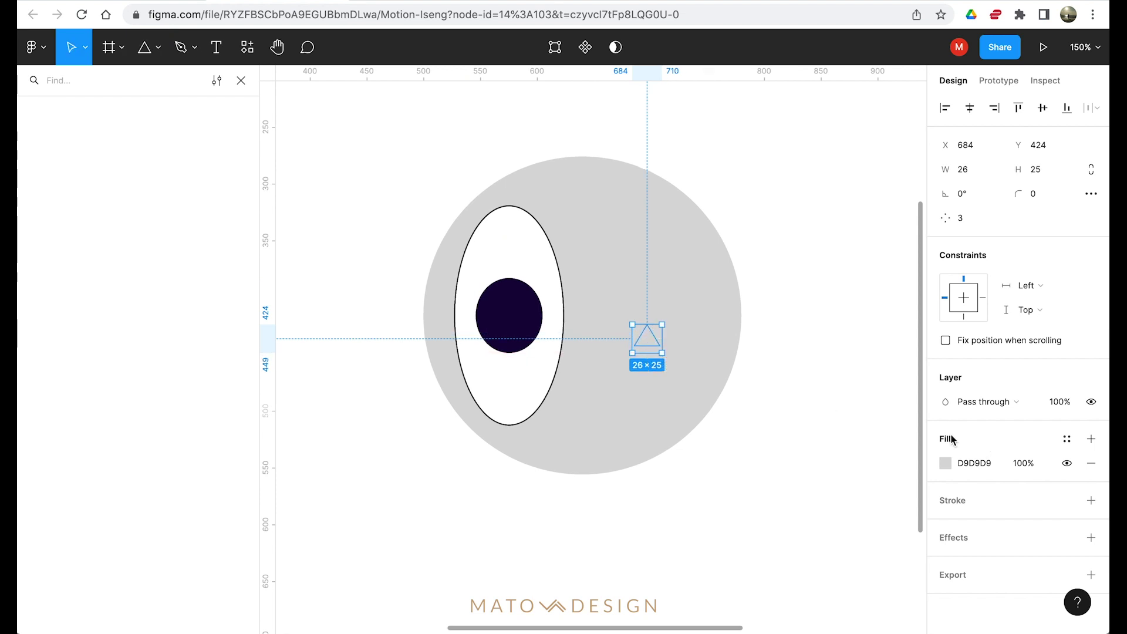
- Fill the small triangle with white (FFFFFF)
click(945, 463)
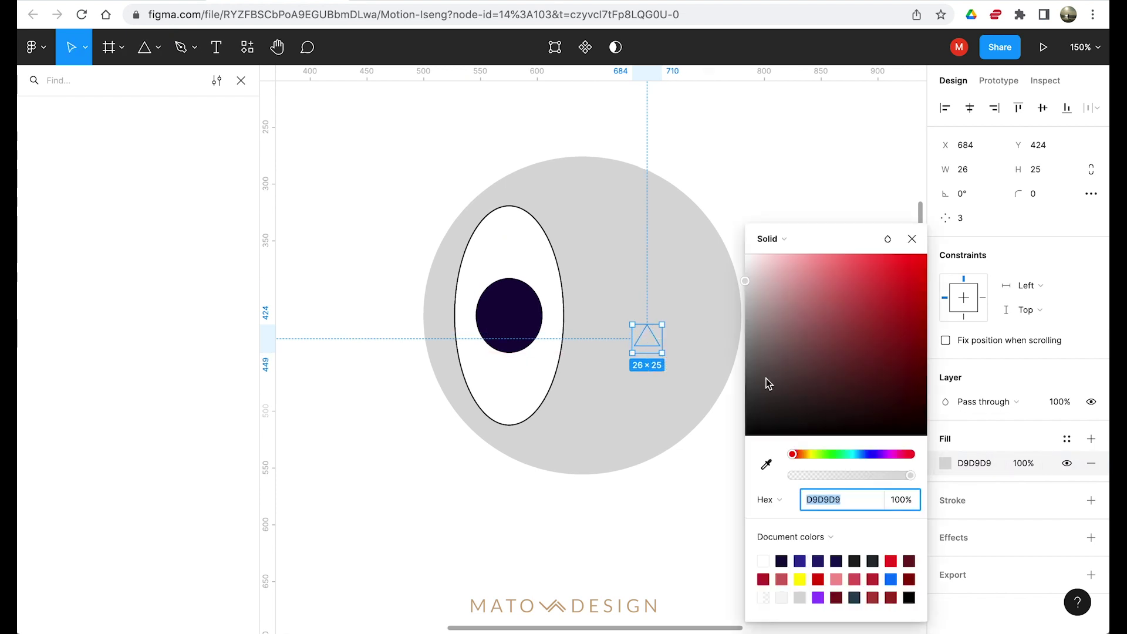
drag(768, 383, 737, 244)
key(Return)
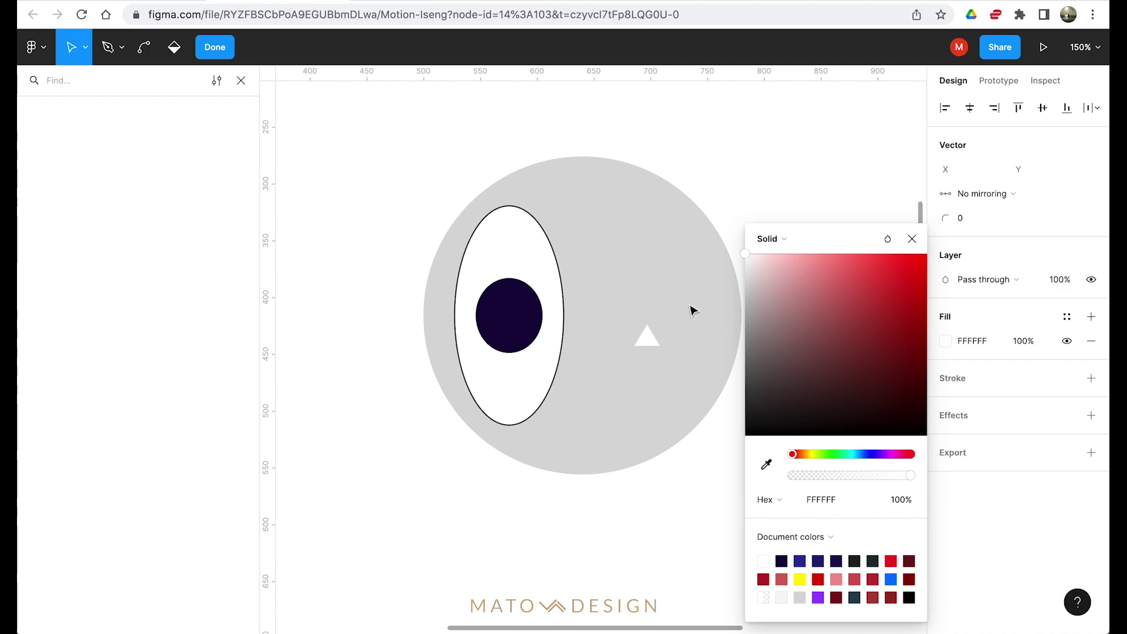
click(912, 239)
key(Escape)
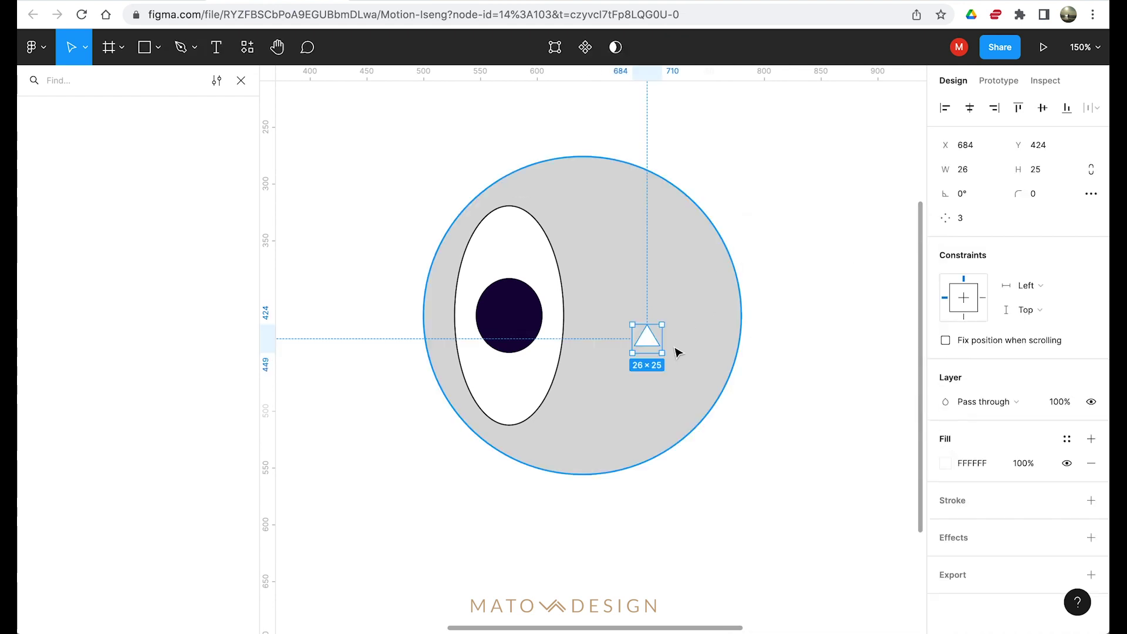
- Rotate the white triangle and move it onto the right edge of the dark pupil
drag(668, 330, 670, 308)
drag(650, 346, 537, 319)
- Subtract the triangle from the dark pupil with a boolean operation to cut a notch
shift+click(503, 303)
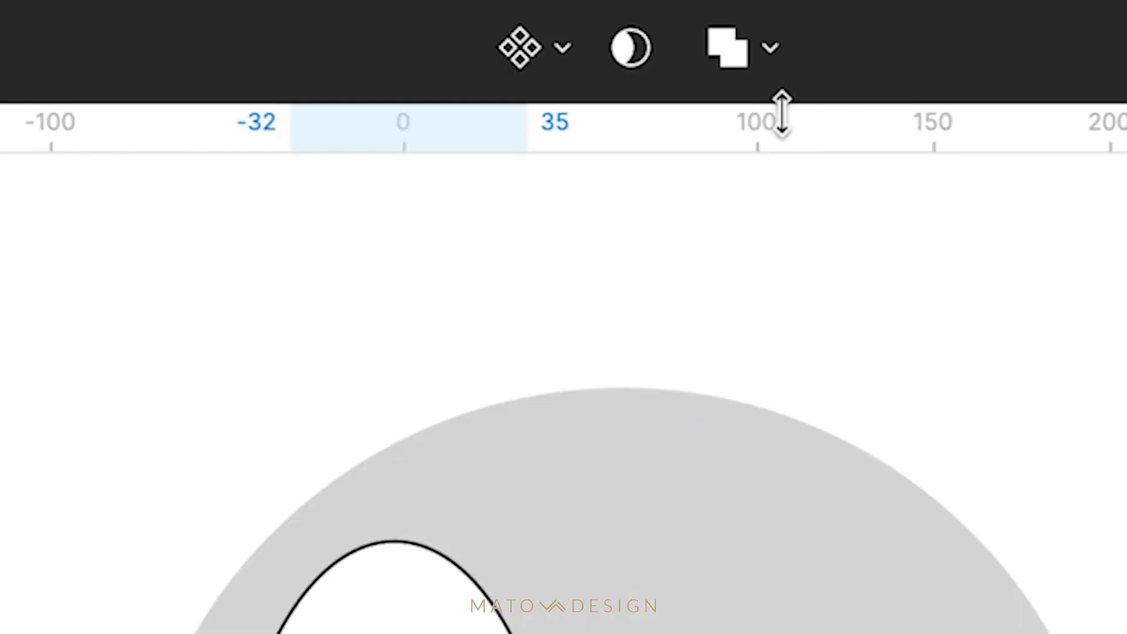
click(777, 74)
click(750, 194)
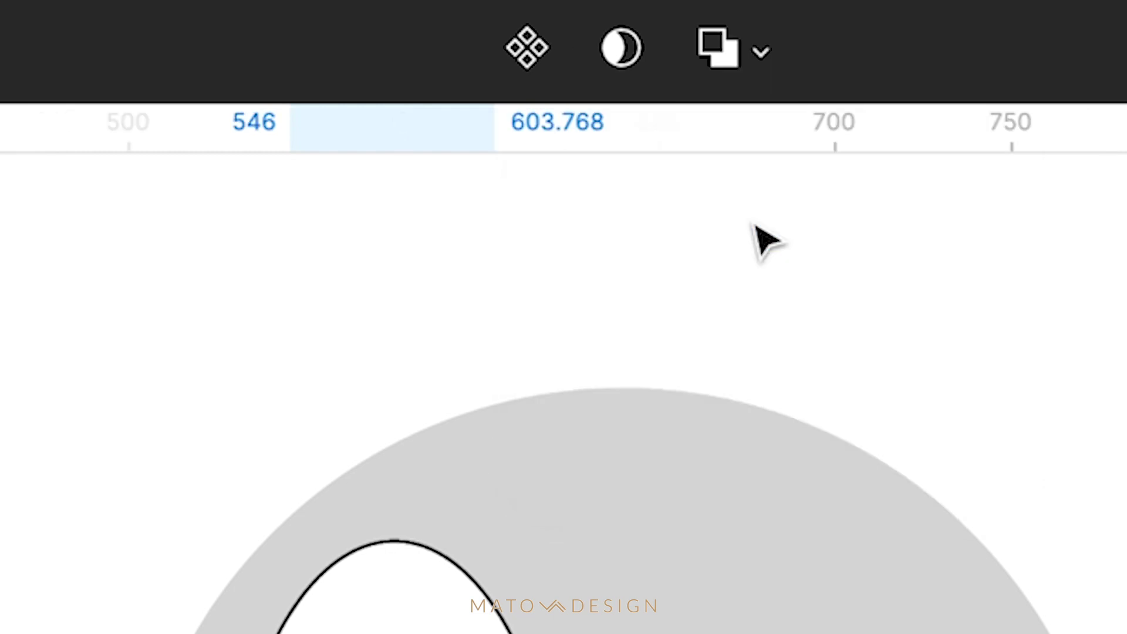
- Draw a 14 × 14 circle as a highlight on the upper left part of the dark pupil
key(Escape)
click(503, 339)
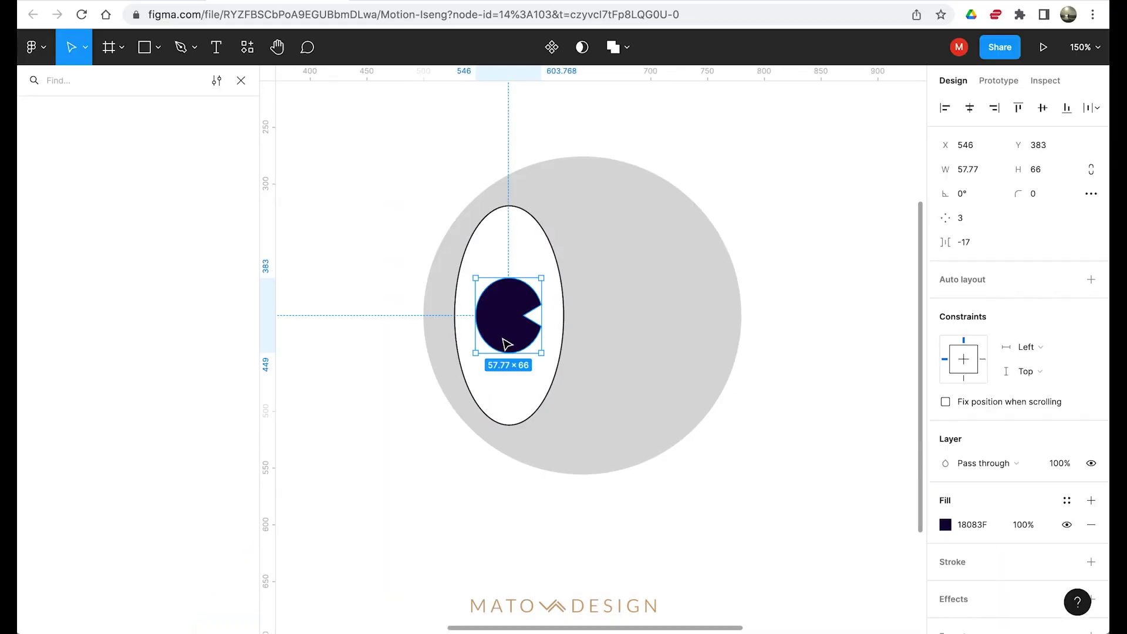
key(l)
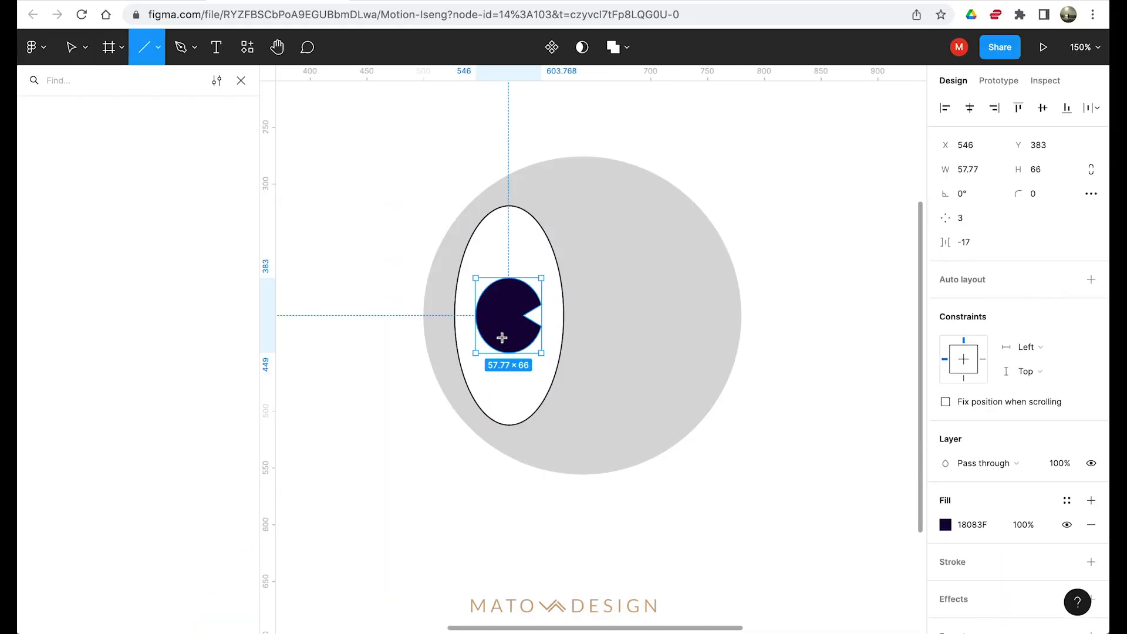
mouse_move(749, 162)
mouse_down()
mouse_move(765, 178)
mouse_move(490, 316)
mouse_move(509, 297)
mouse_up()
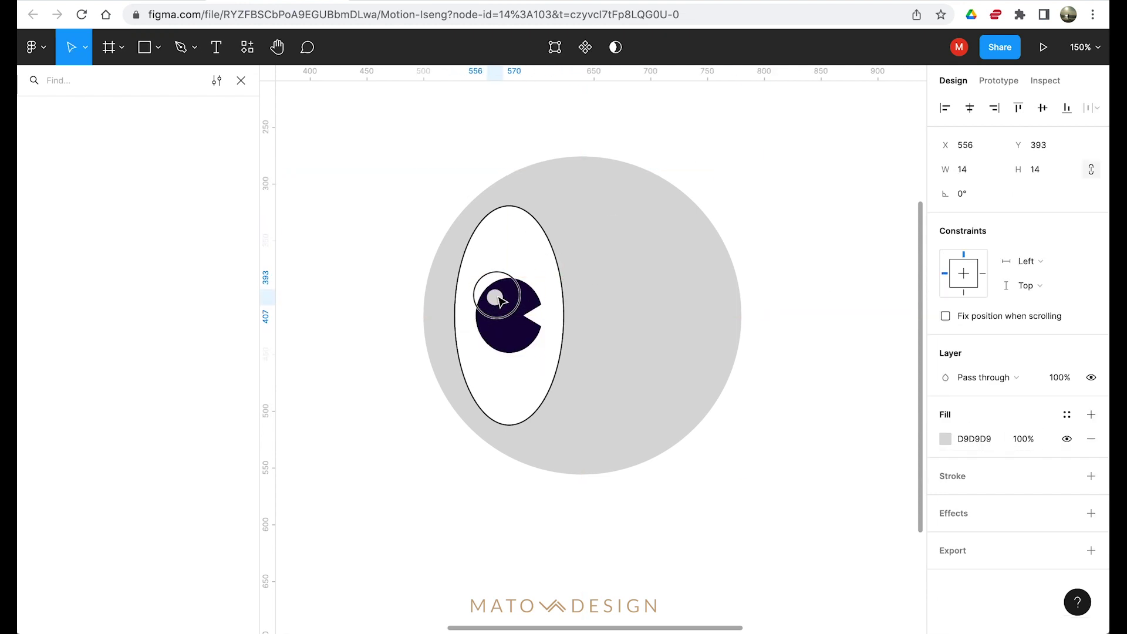
- Subtract the small circle from the dark pupil to cut out a round highlight
shift+click(516, 338)
click(629, 48)
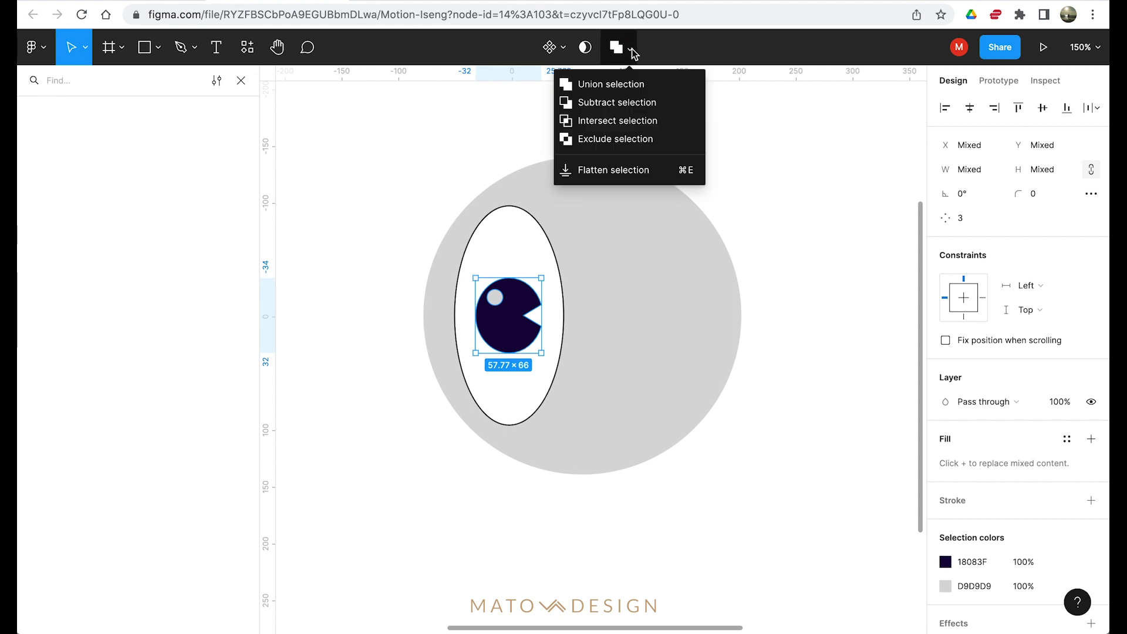
click(638, 104)
click(783, 156)
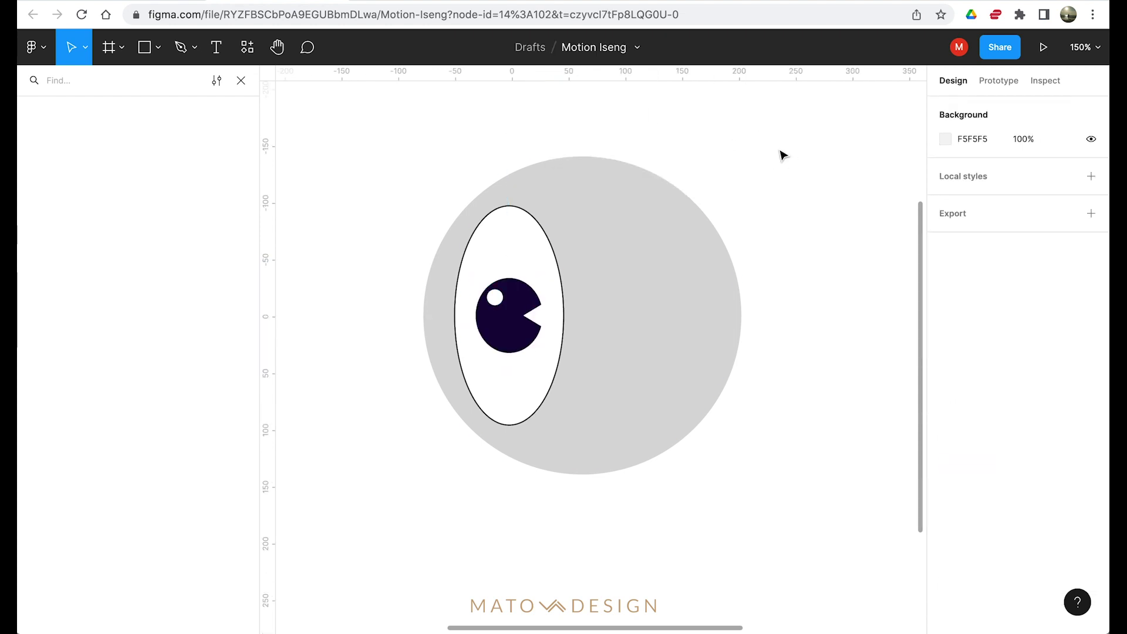
- Duplicate the whole eye, white ellipse and pupil together, onto the right half of the grey circle at the same height
click(523, 269)
click(397, 234)
click(505, 258)
shift+click(523, 300)
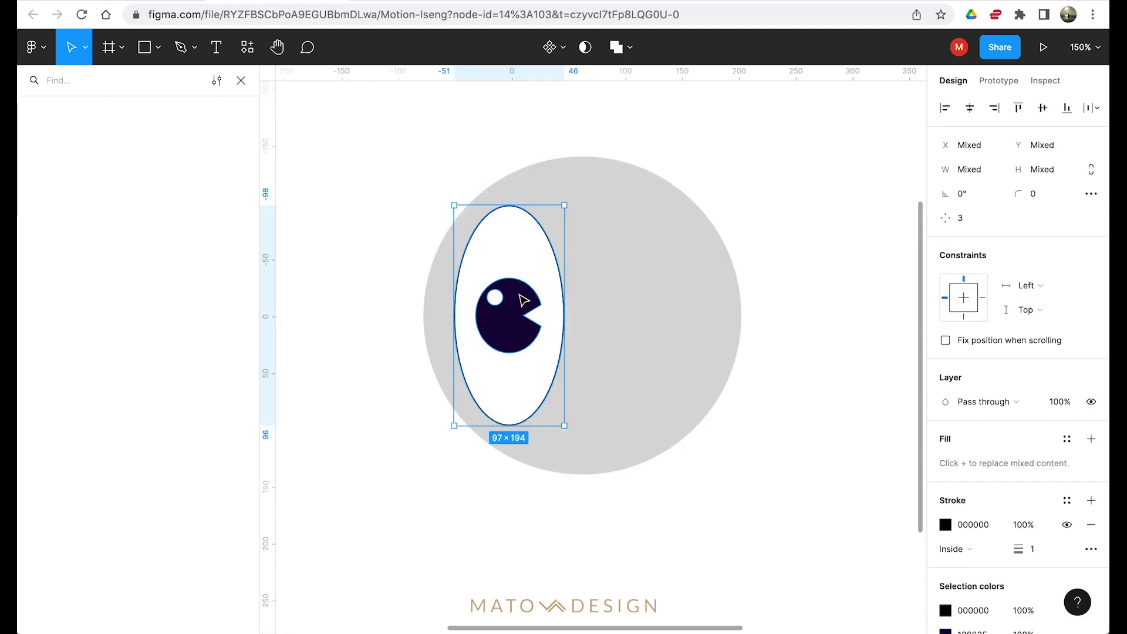
key(super+v)
drag(529, 283, 667, 290)
- Move the left eye with its pupil slightly right, closer to the right eye
click(523, 285)
click(527, 262)
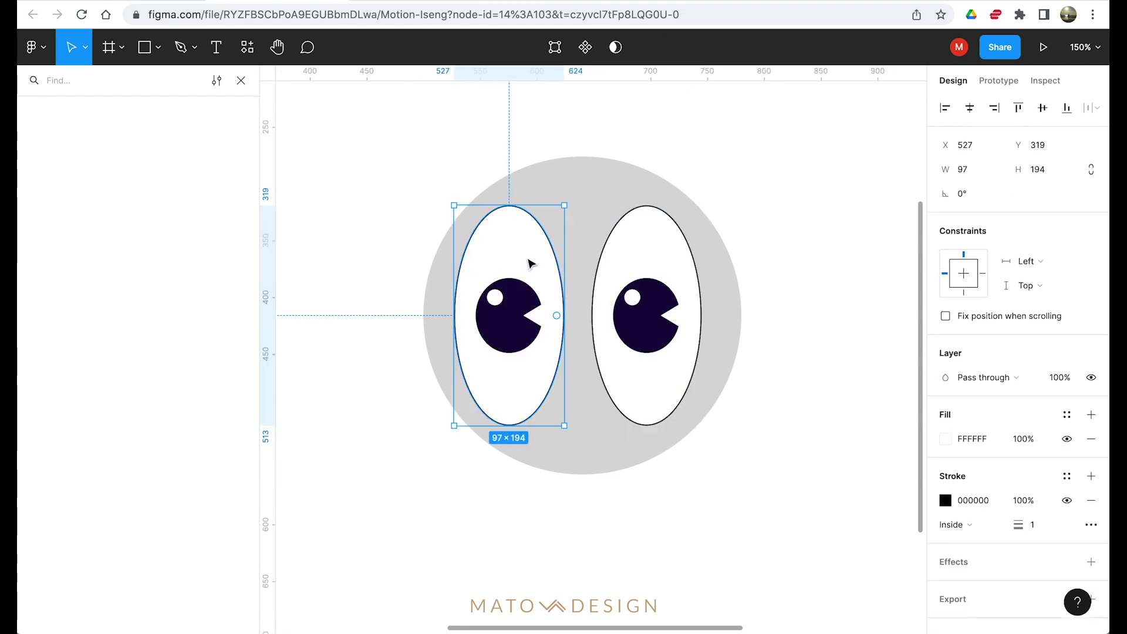
shift+click(518, 297)
drag(519, 249, 538, 253)
key(shift+Left)
click(903, 174)
- Flatten the grey circle symmetrically into a wide horizontal oval behind the two eyes, keeping its width of 280
click(653, 181)
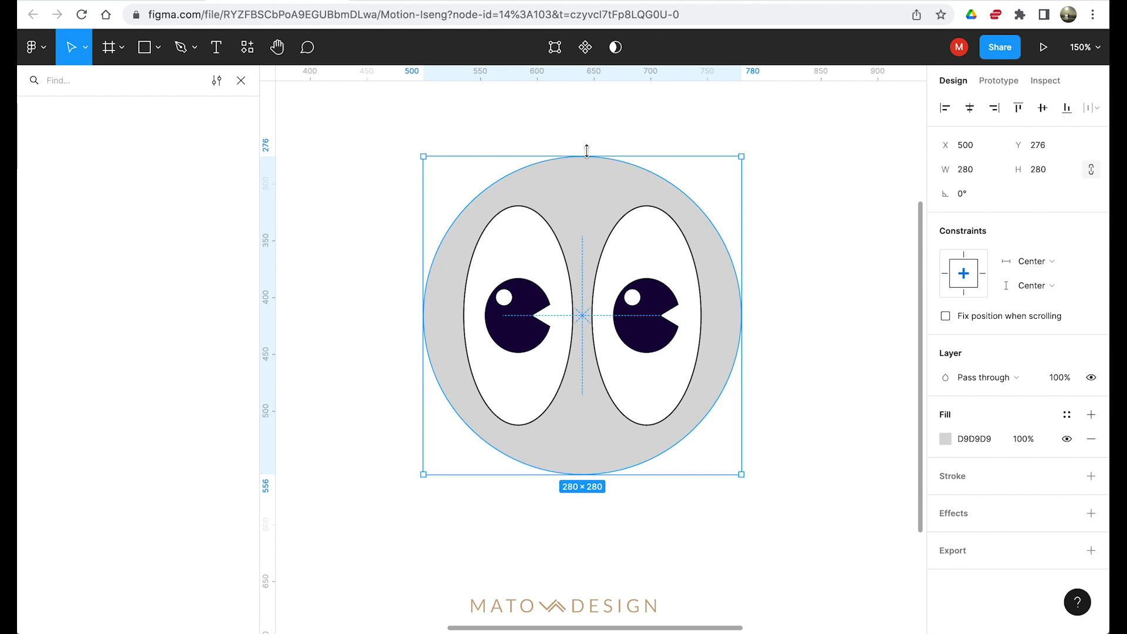
drag(590, 154, 589, 221)
click(642, 150)
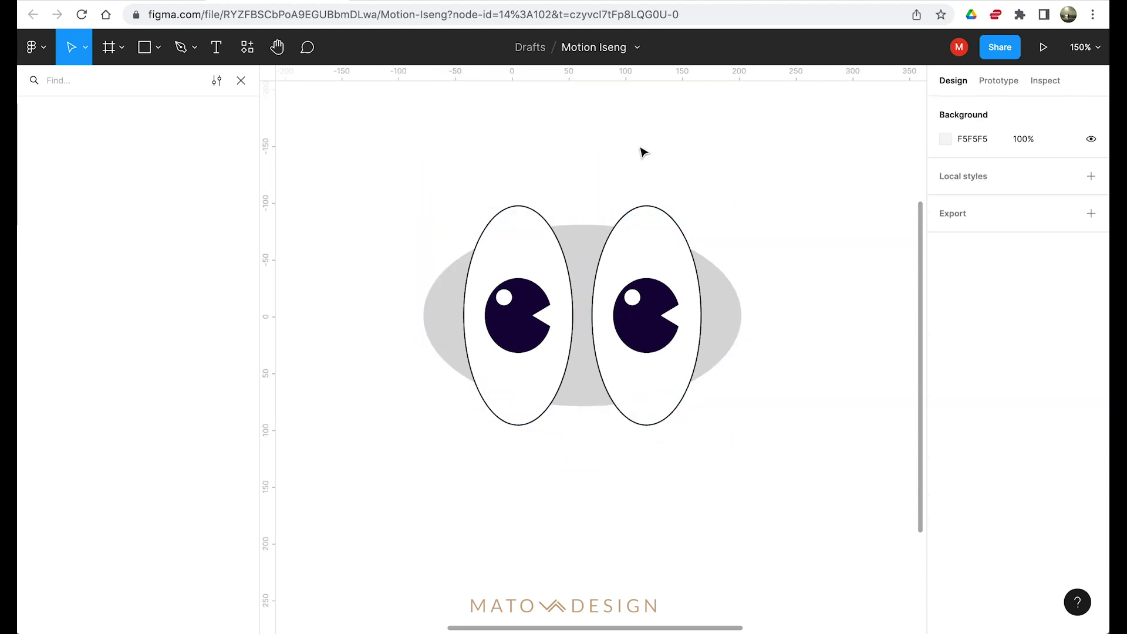
- Draw a 640 × 243 rectangle in the upper left corner of the MacBook Air frame, reaching half the frame's width
scroll(642, 152, down, 10)
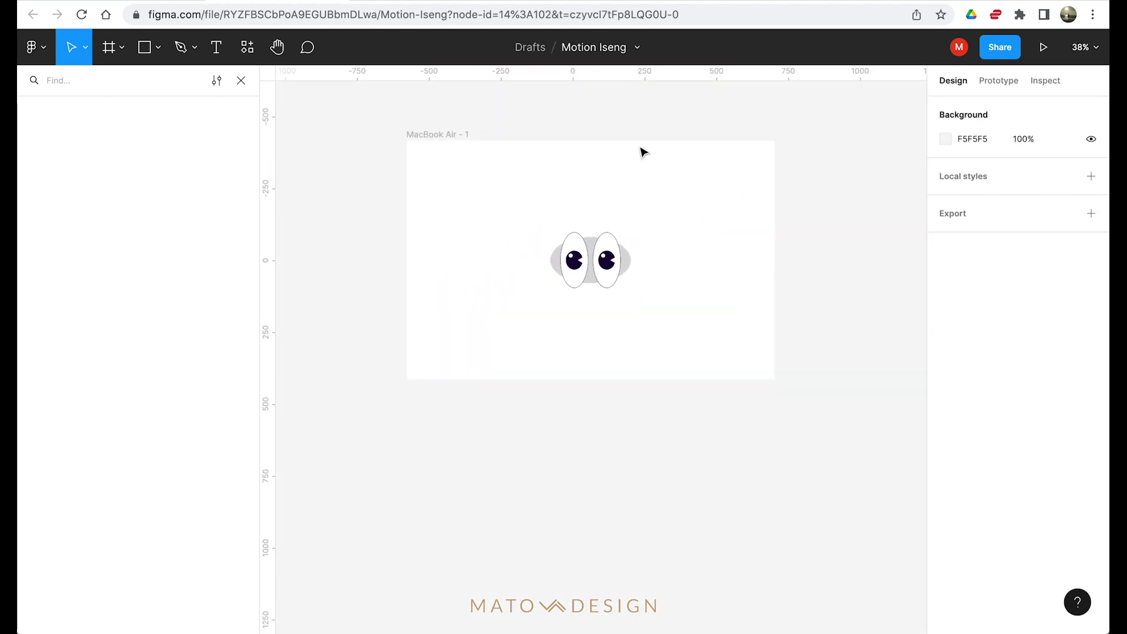
scroll(642, 151, up, 4)
scroll(571, 283, up, 4)
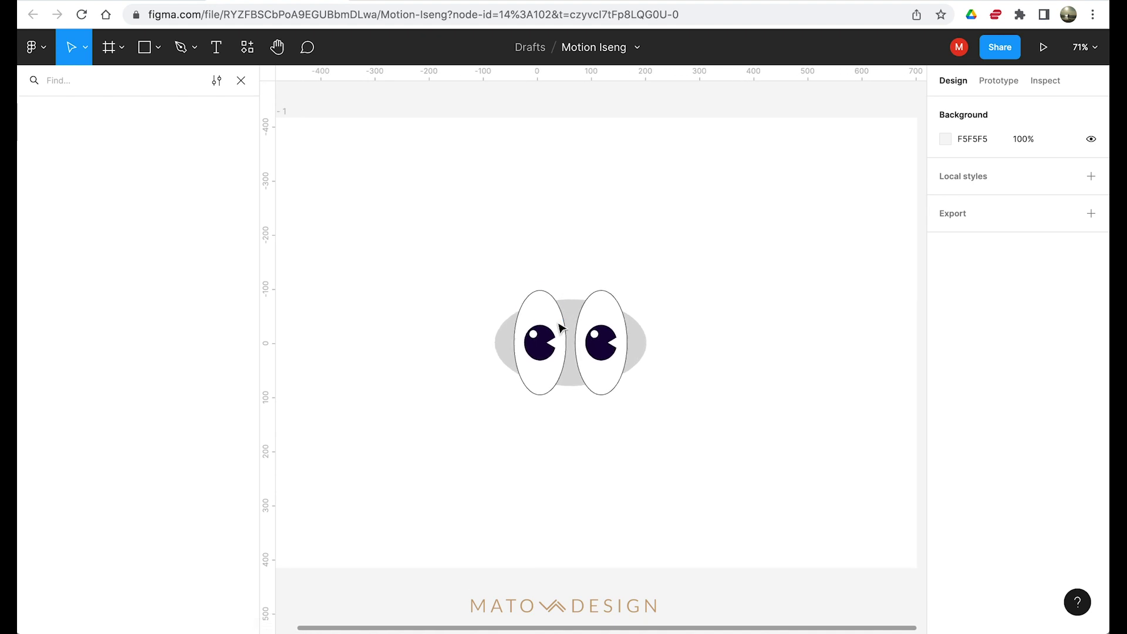
scroll(607, 178, down, 2)
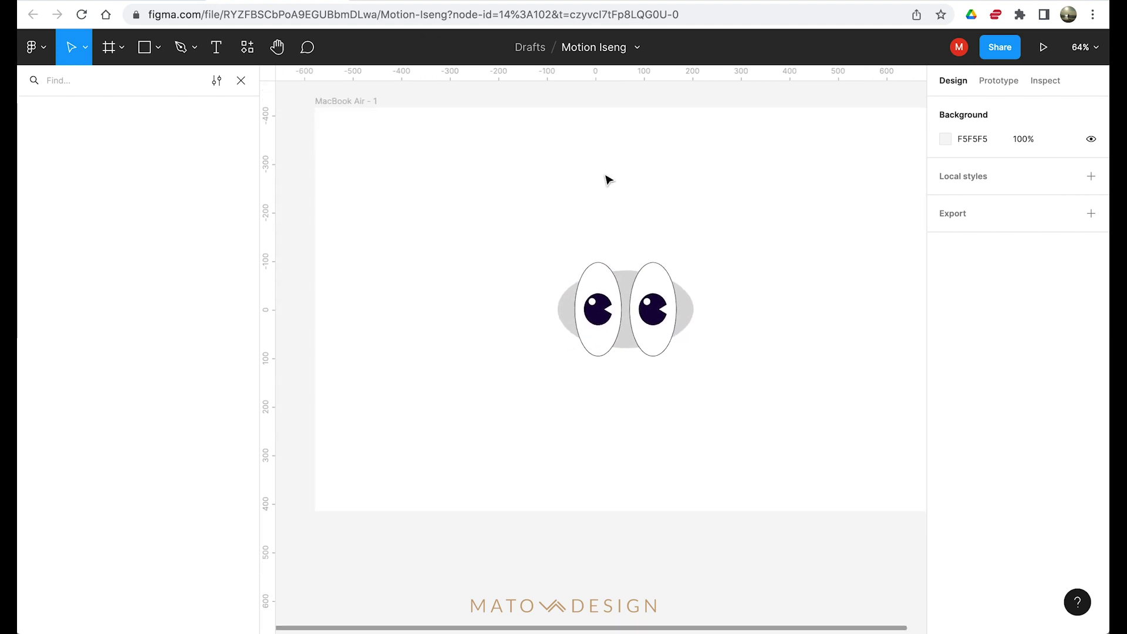
scroll(606, 179, down, 2)
click(379, 118)
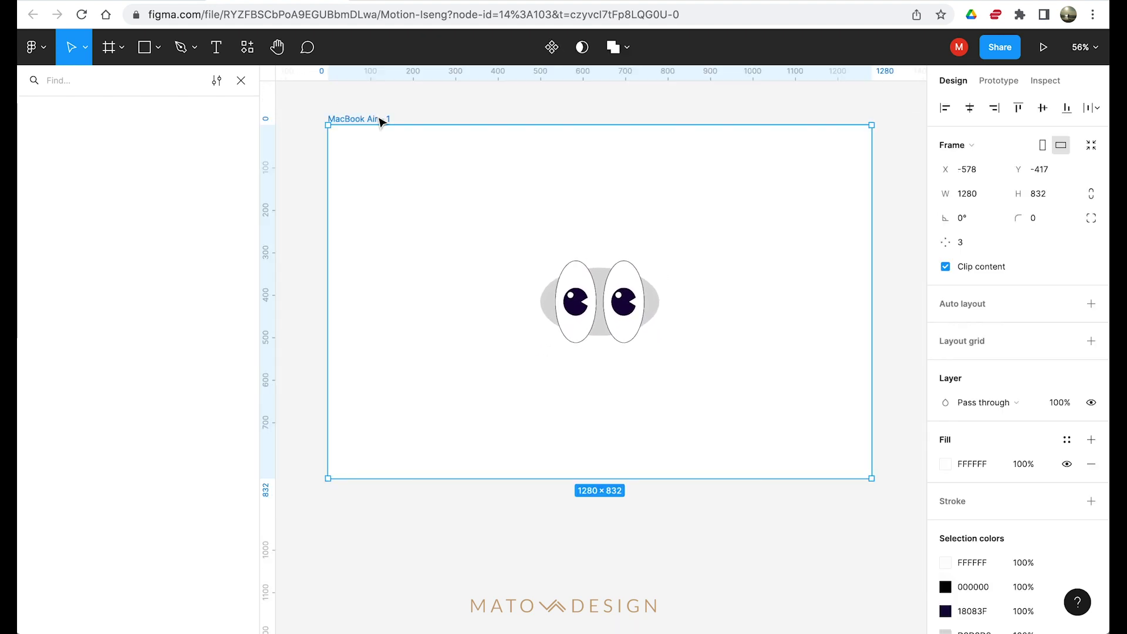
scroll(411, 140, down, 2)
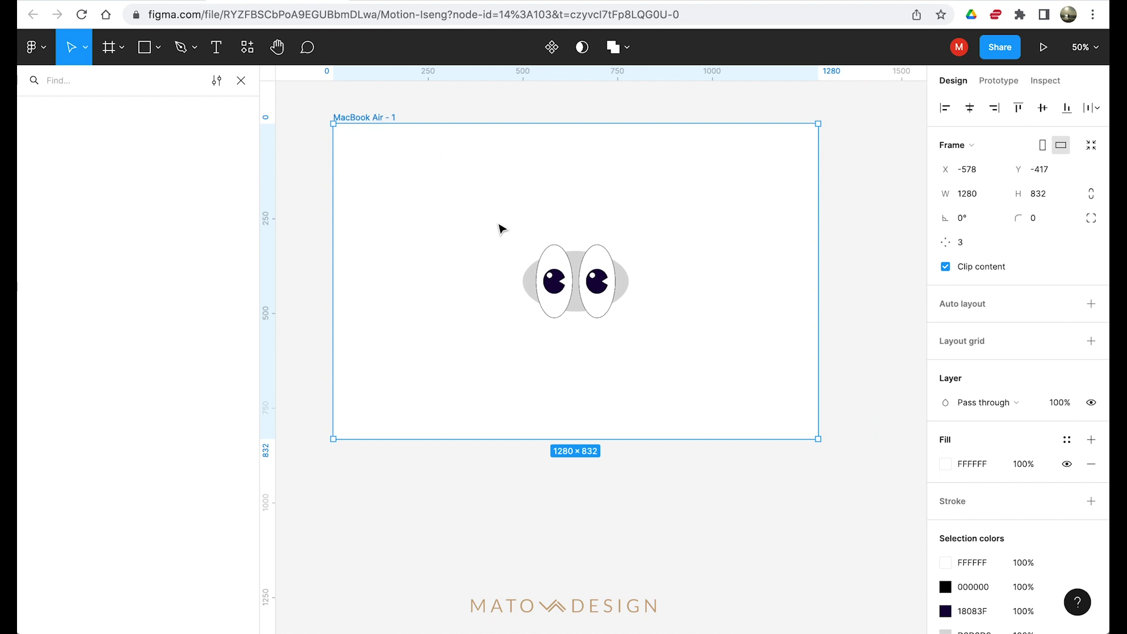
click(158, 55)
click(143, 80)
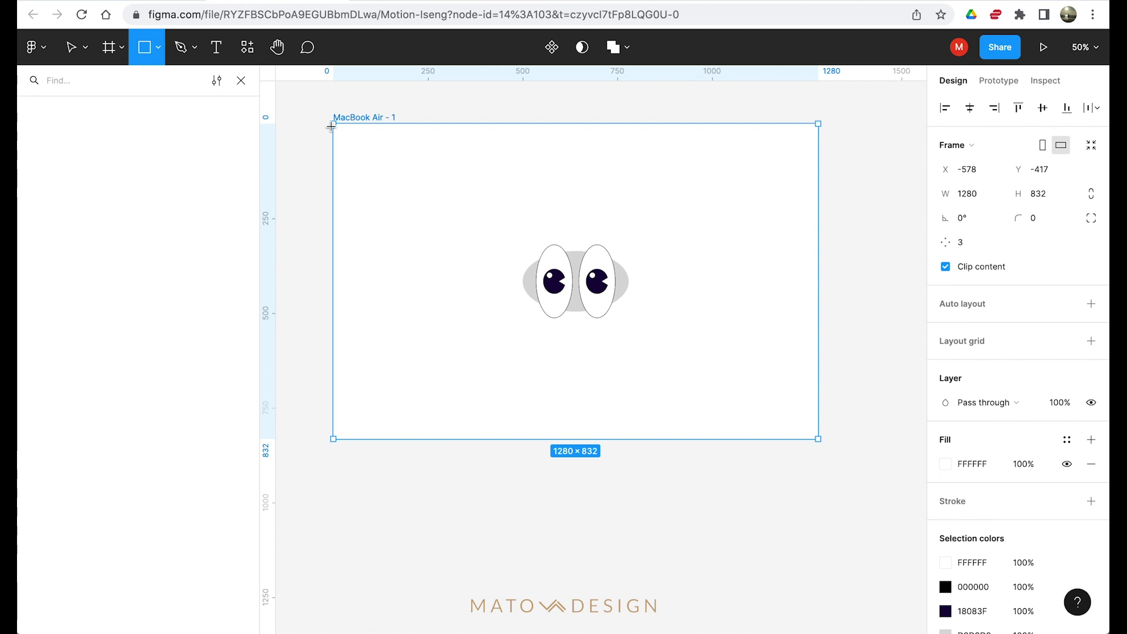
drag(333, 125, 576, 216)
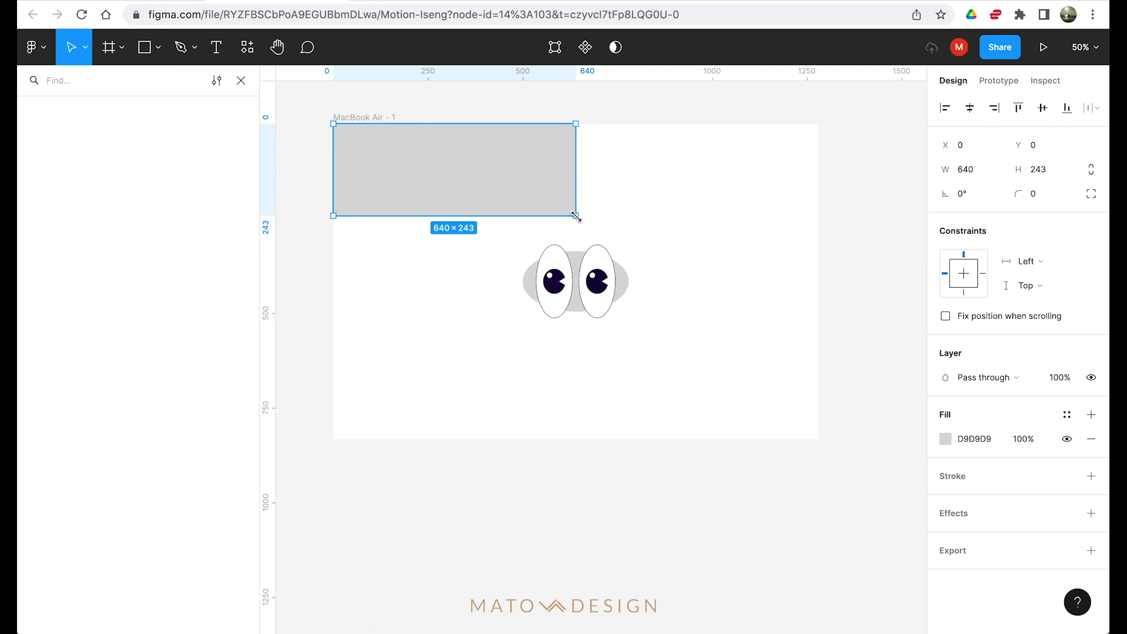
- Duplicate the rectangle downward so three stacked rectangles fill the frame's left half, 640 × 832 in total
double_click(502, 202)
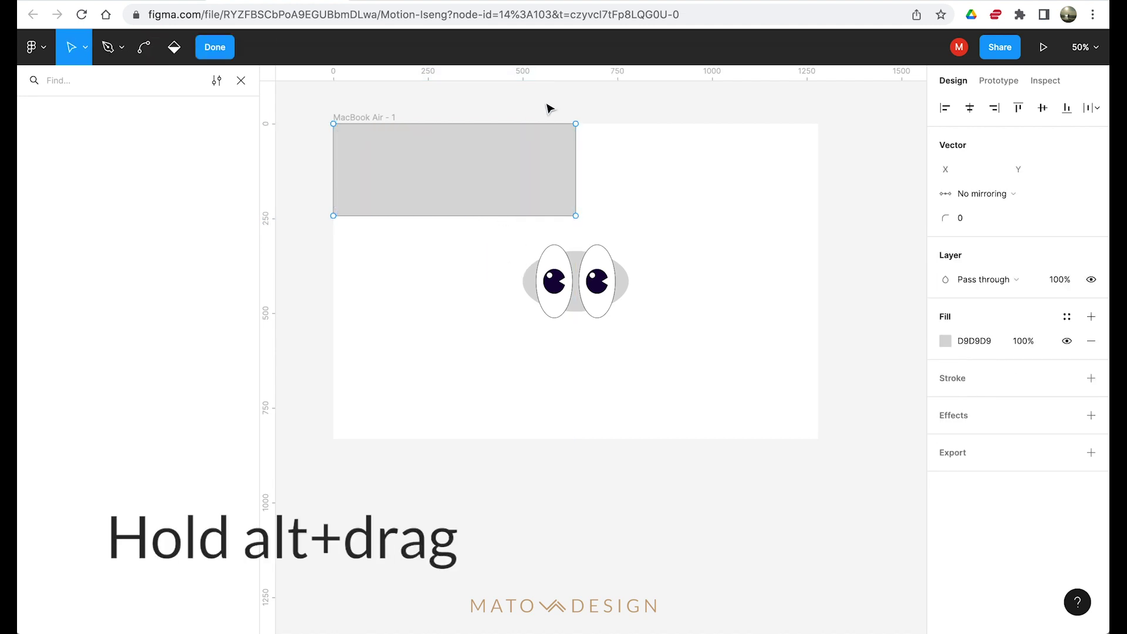
key(Escape)
drag(463, 156, 462, 249)
shift+click(473, 151)
key(Escape)
click(486, 258)
drag(463, 283, 450, 441)
- Send the three stacked rectangles behind the eyes and remove their fill
shift+click(468, 274)
shift+click(477, 165)
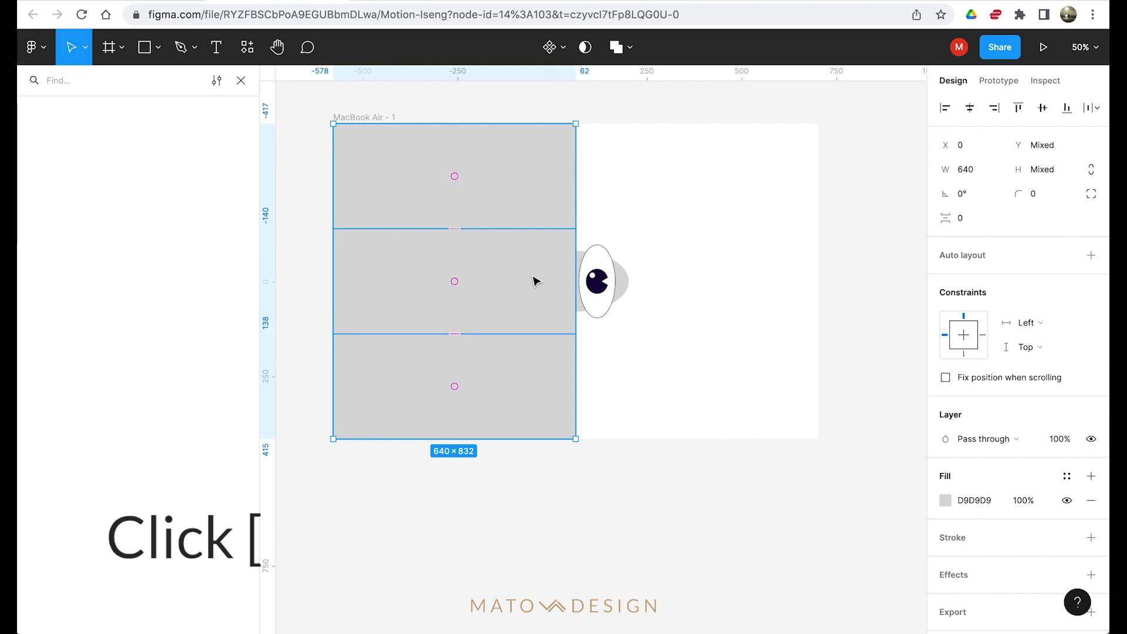
key([)
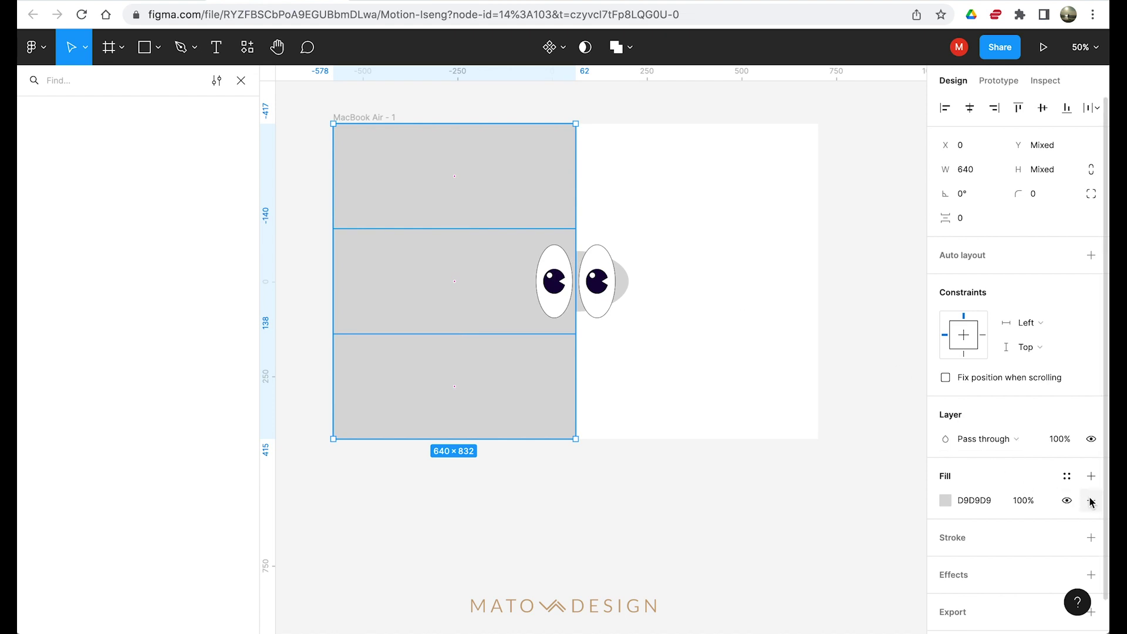
click(1090, 501)
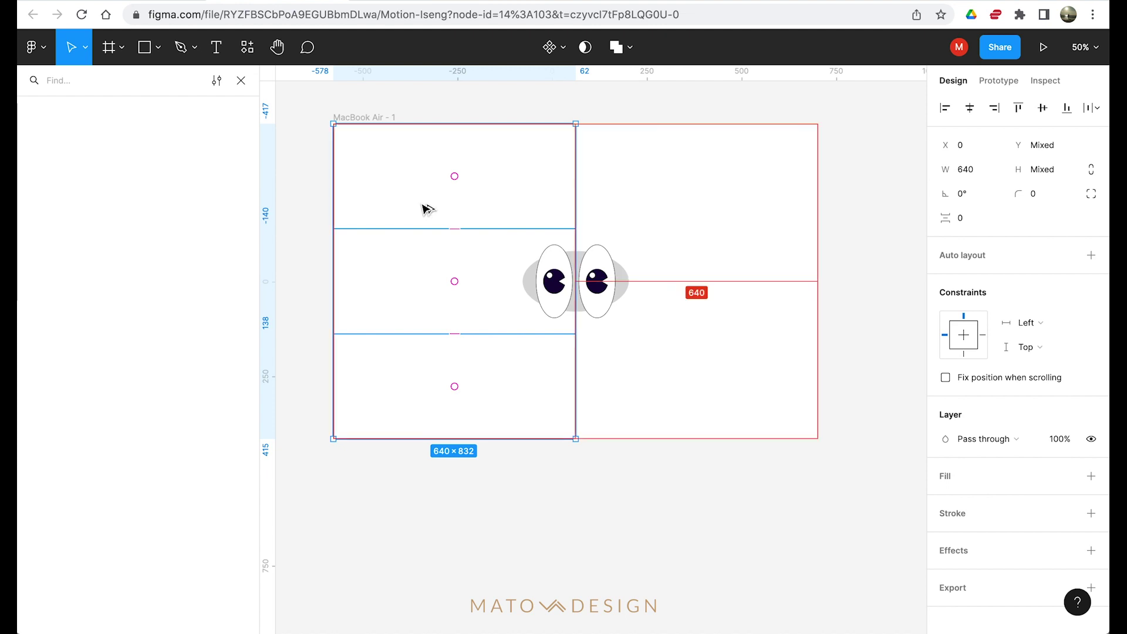
- Duplicate the three unfilled rectangles onto the frame's right half and select all six rectangles
drag(424, 208, 660, 206)
key(super+v)
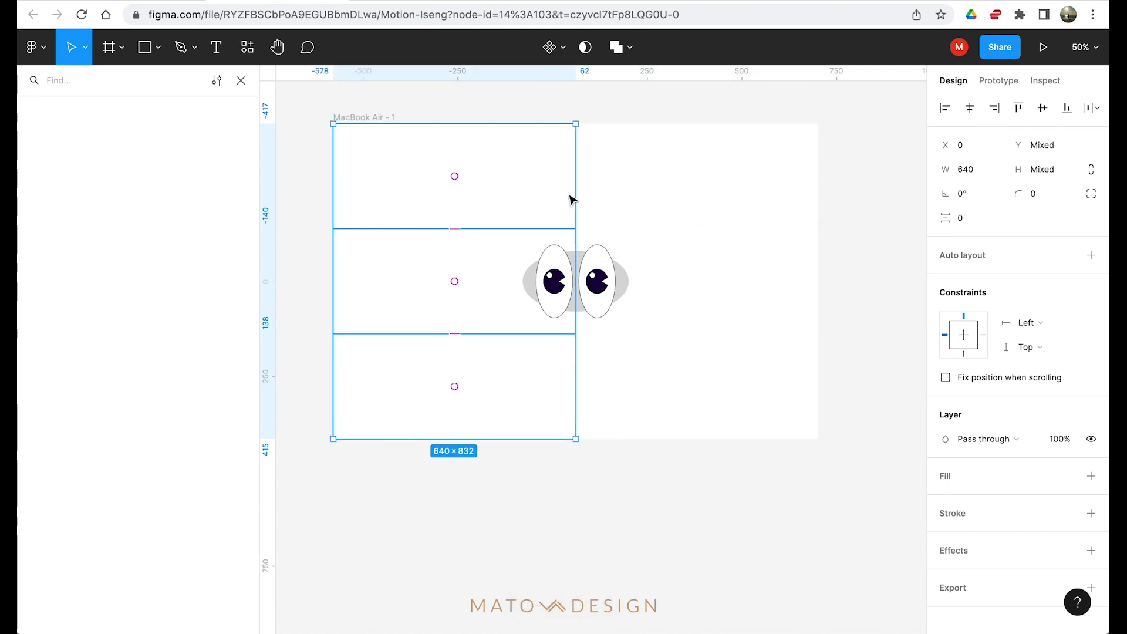
drag(626, 87, 807, 520)
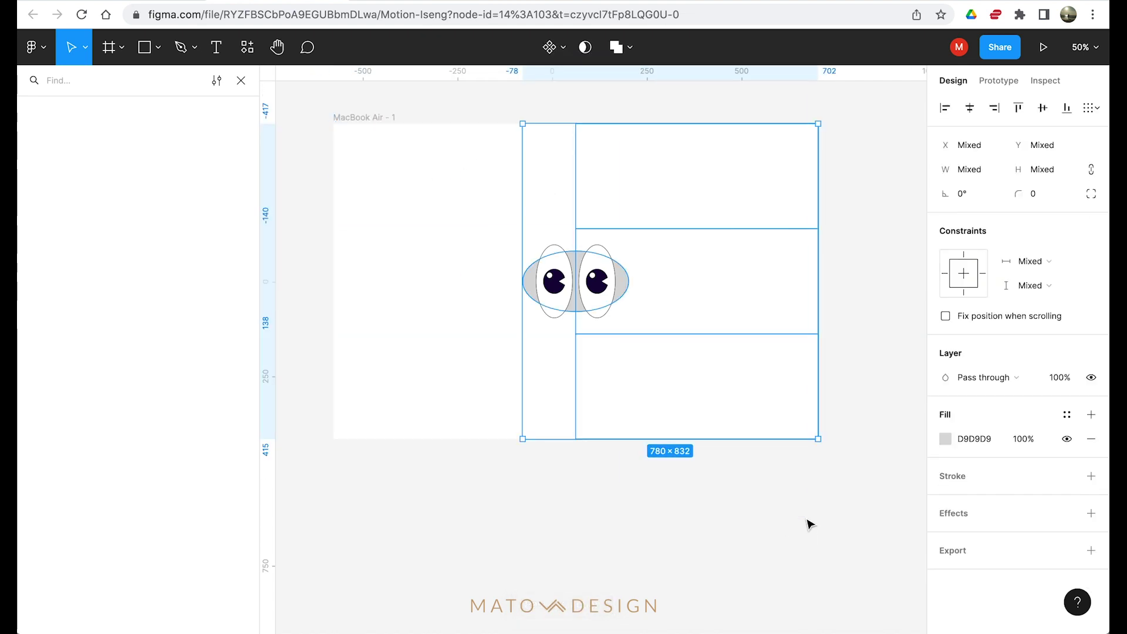
click(501, 422)
drag(742, 477, 464, 355)
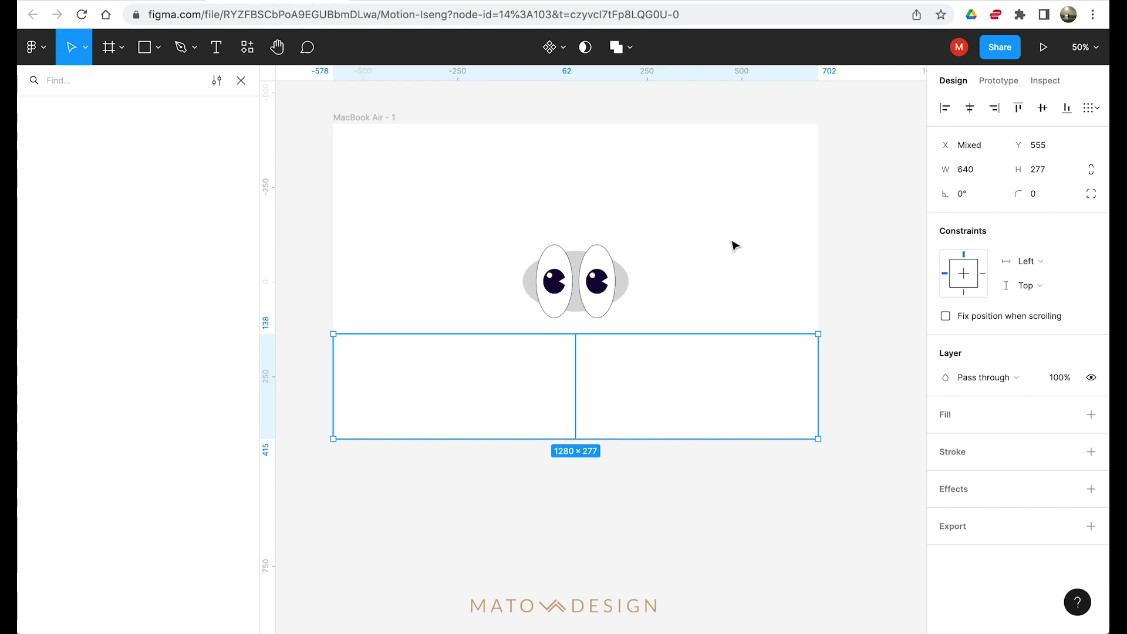
drag(728, 106, 809, 498)
drag(377, 106, 468, 493)
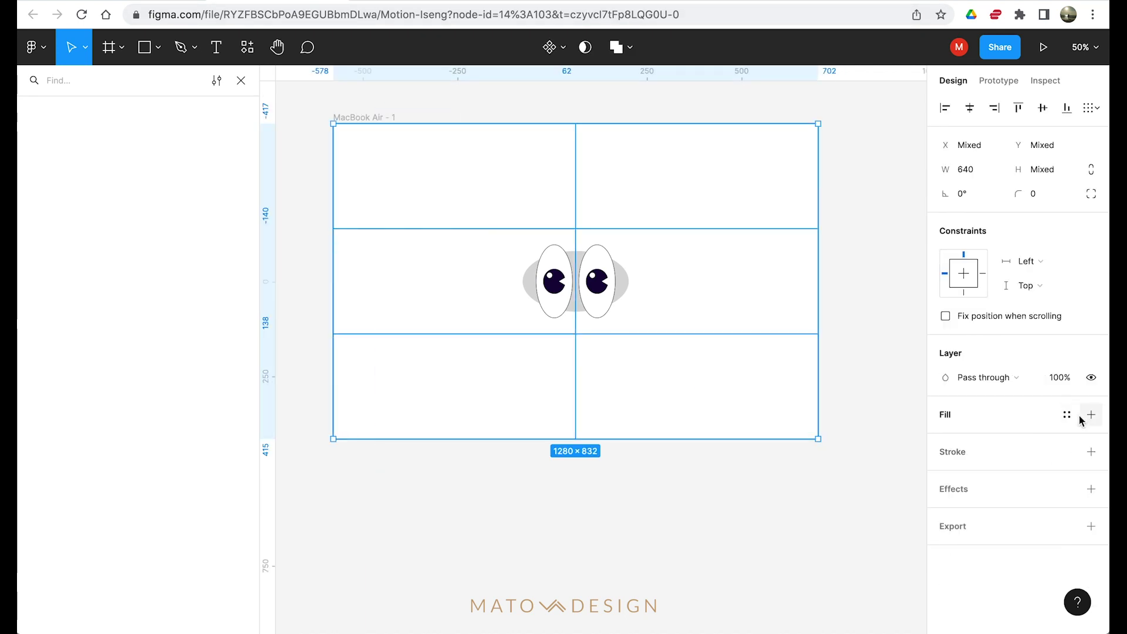
- Try a pink fill (FF9C9C) on the six rectangles, and undo it
click(1068, 415)
click(1032, 412)
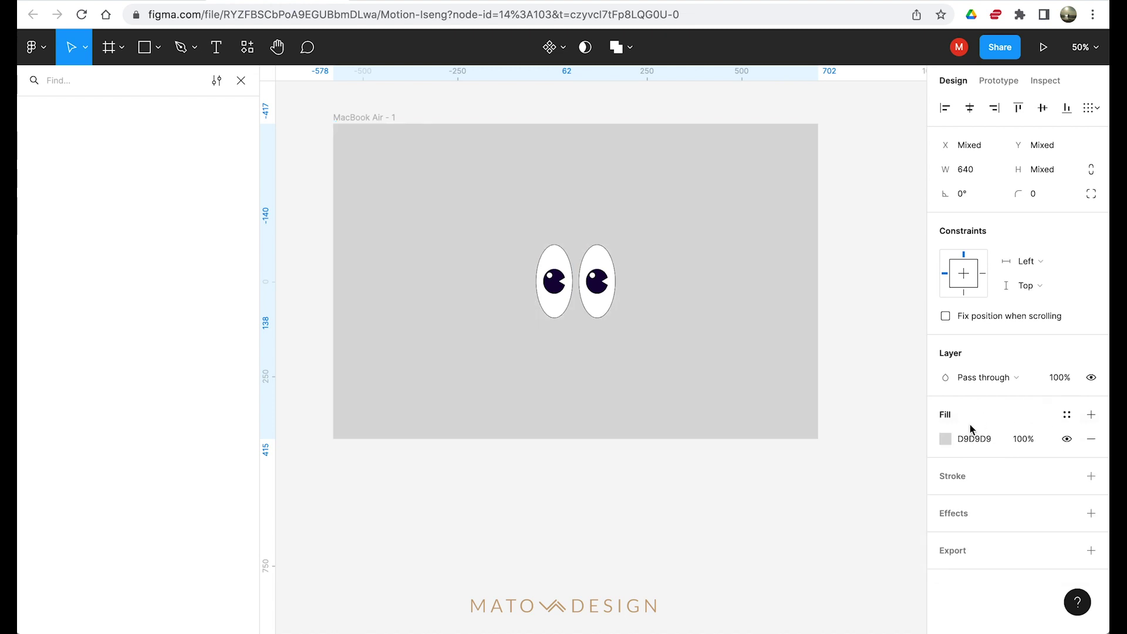
click(946, 440)
drag(874, 267, 816, 253)
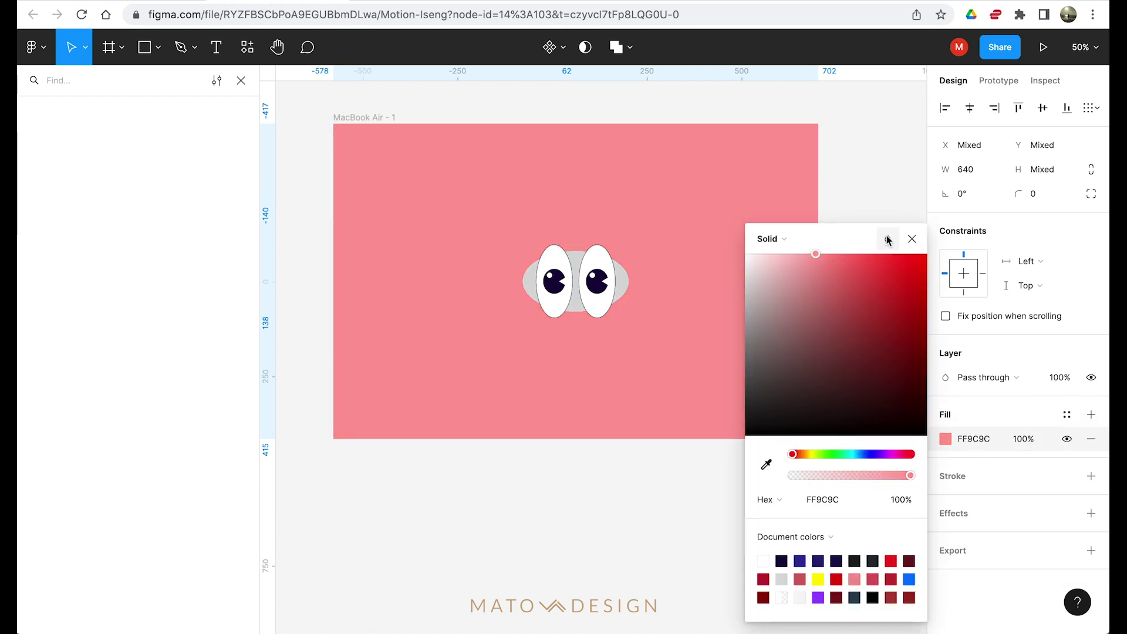
click(912, 239)
key(ctrl+z)
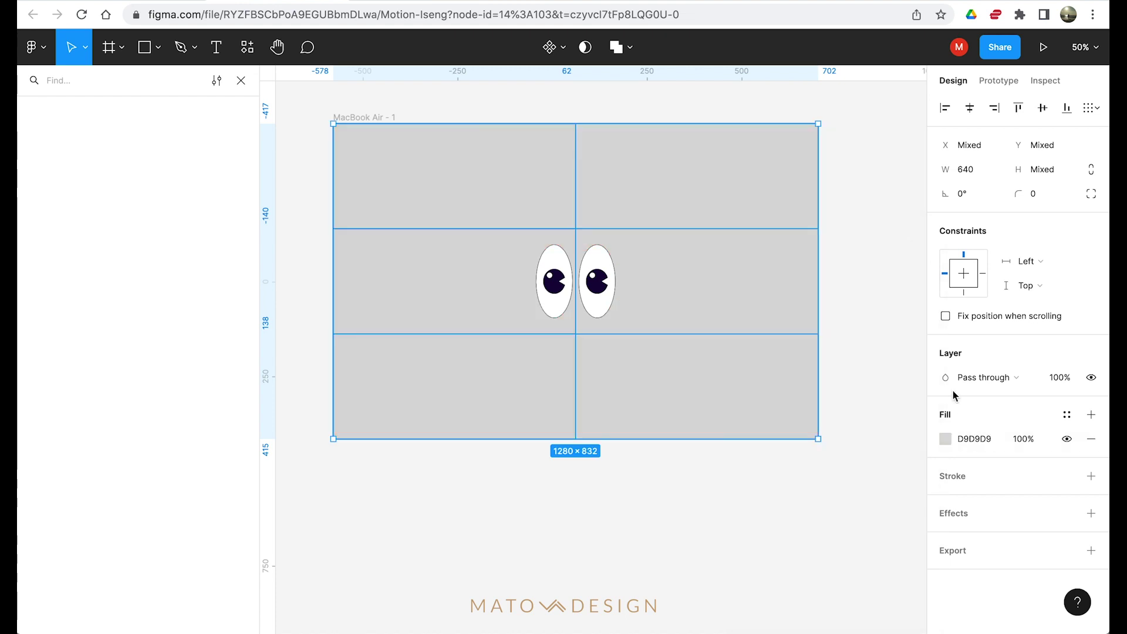
key(ctrl+z)
- Add a black (000000) inside stroke of 1 to the six rectangles
click(1091, 451)
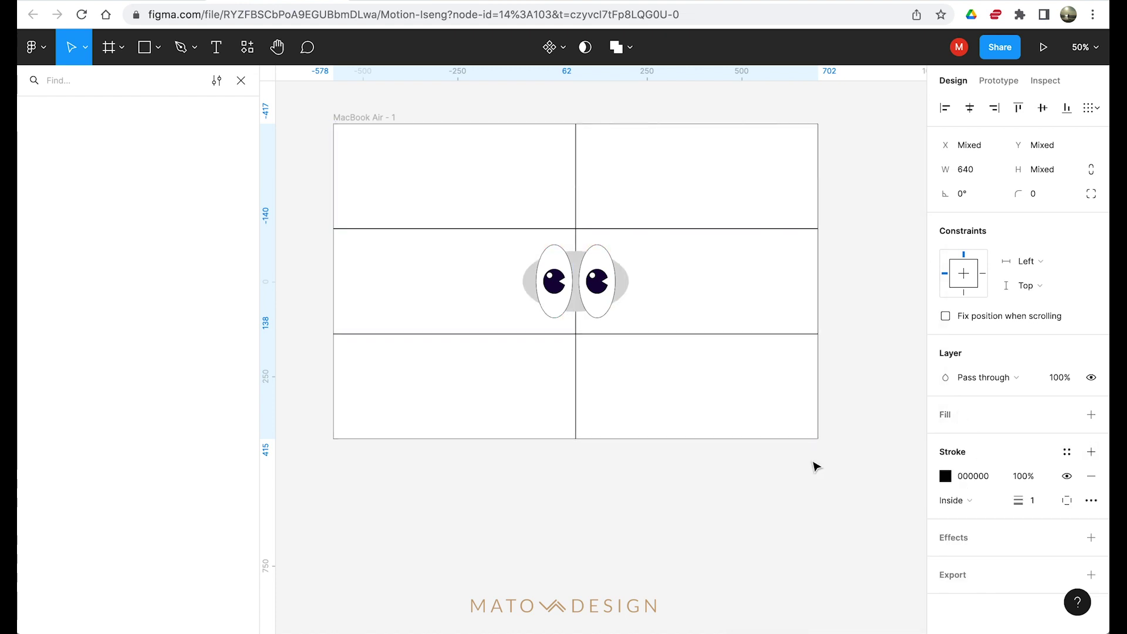
click(702, 505)
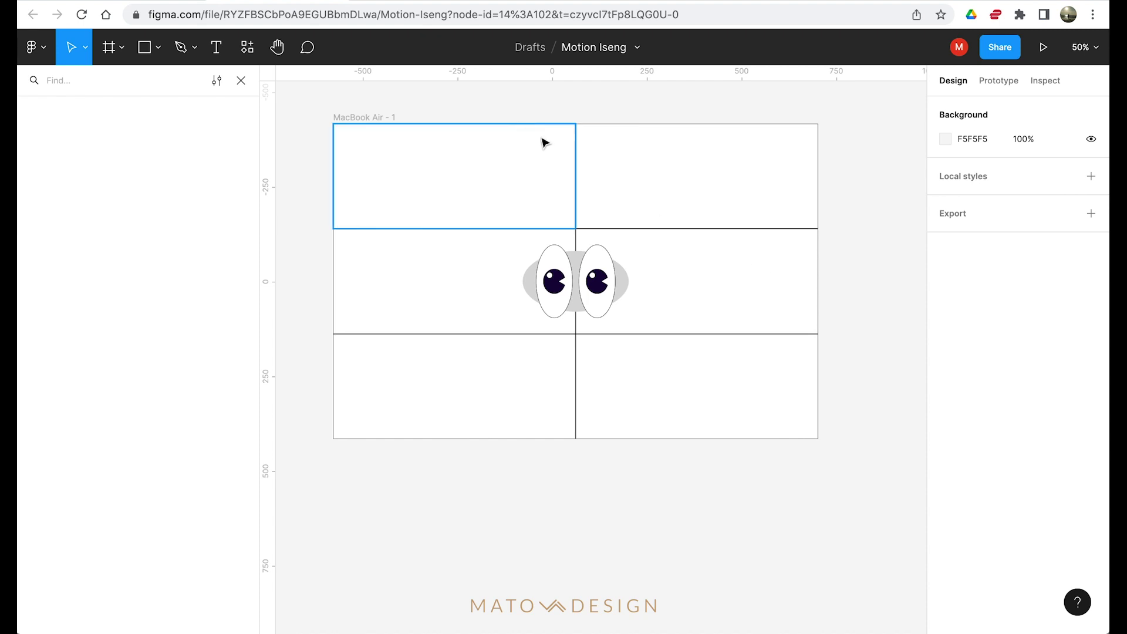
click(652, 232)
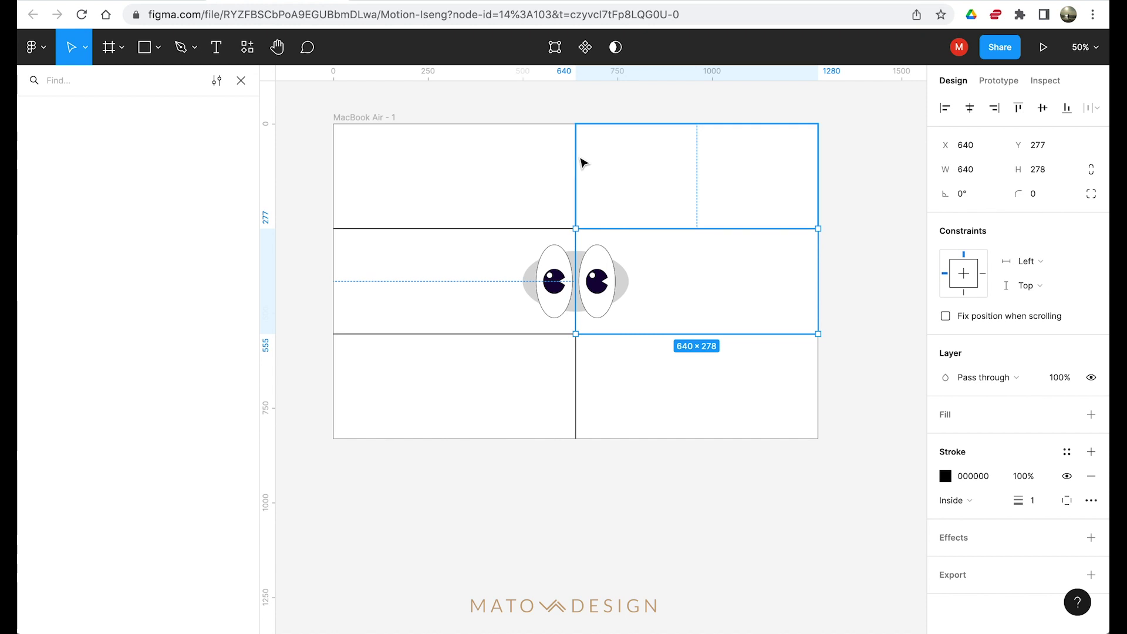
click(595, 427)
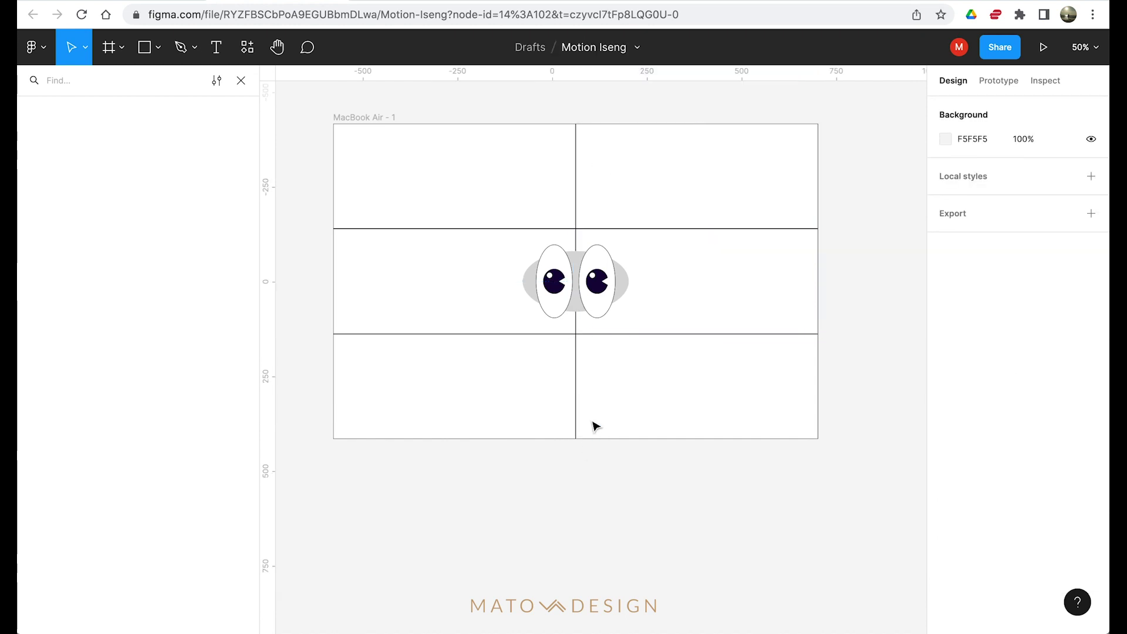
click(624, 437)
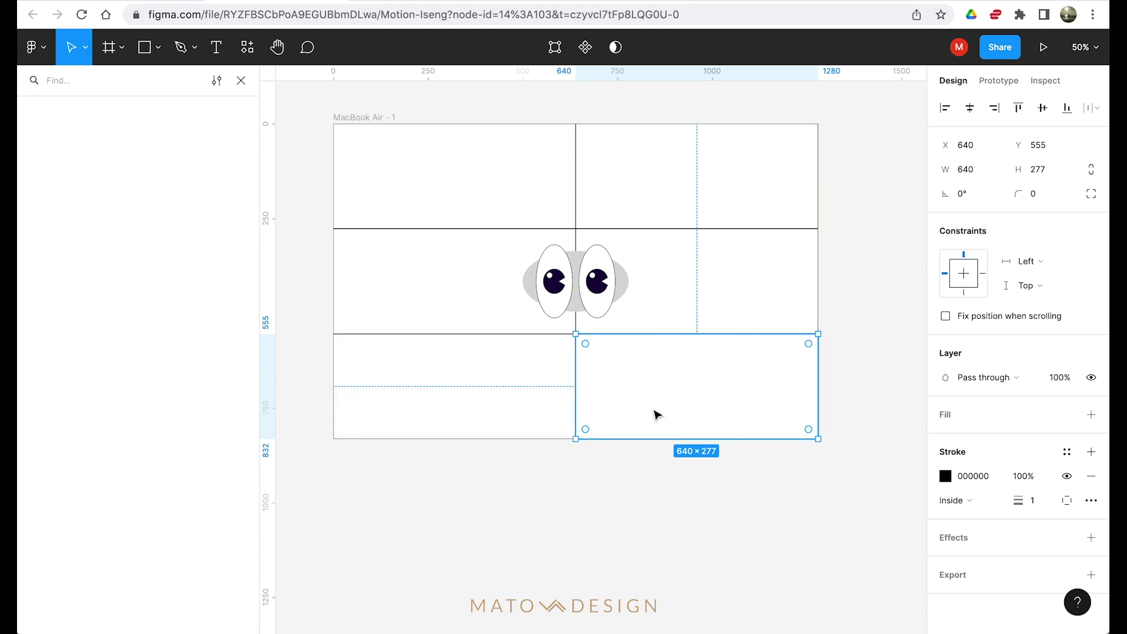
key(super+v)
key(Escape)
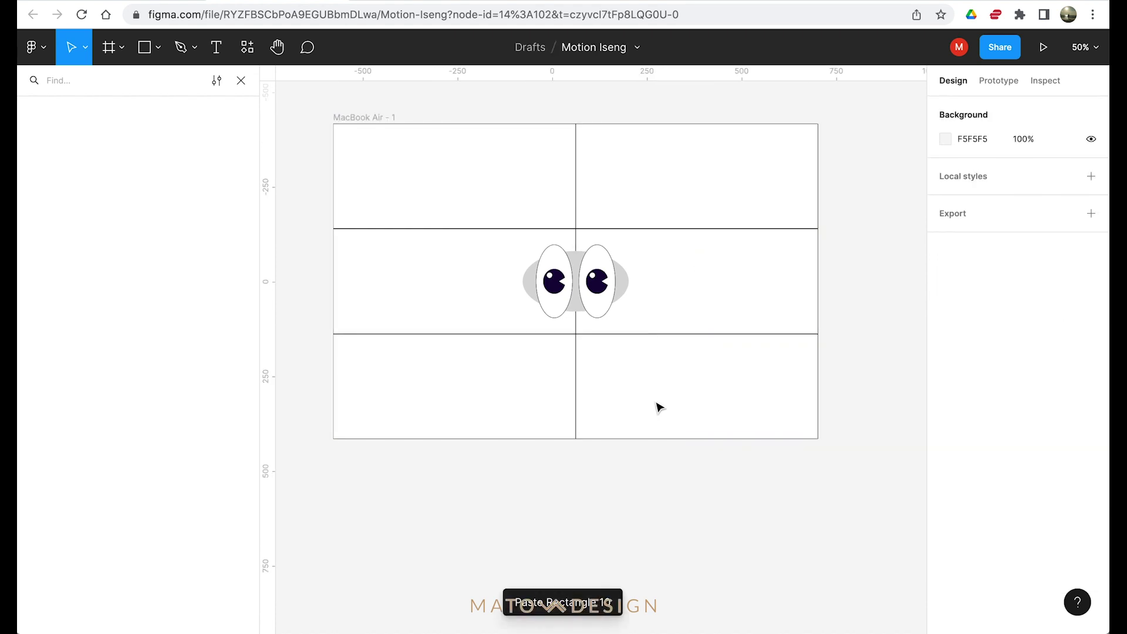
- Duplicate the lower right rectangle and centre the copy horizontally in the frame's bottom row, at X 320
click(648, 436)
key(alt)
key(alt)
drag(617, 389, 543, 390)
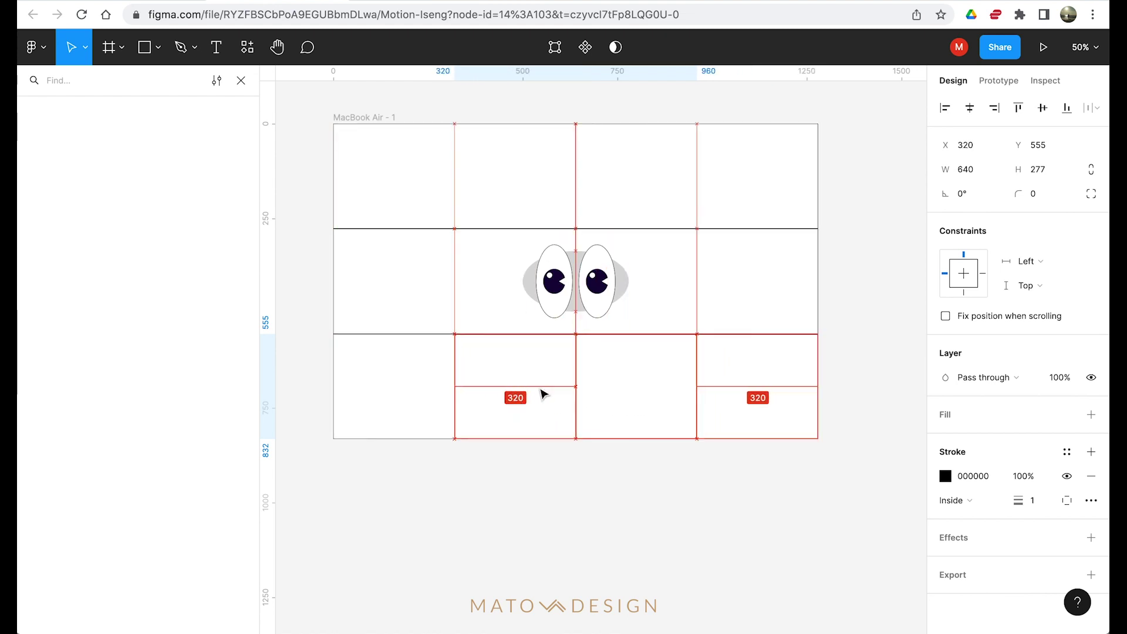
click(970, 108)
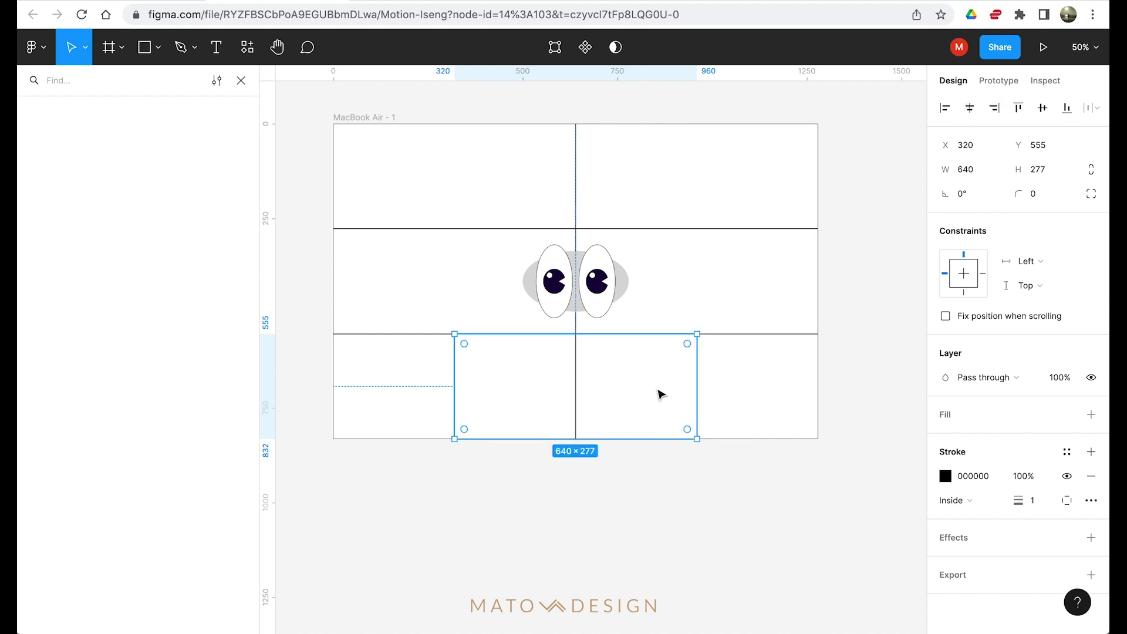
- Narrow the bottom row's centred rectangle symmetrically to a width of 280, matching the grey ellipse behind the eyes
drag(697, 386, 633, 391)
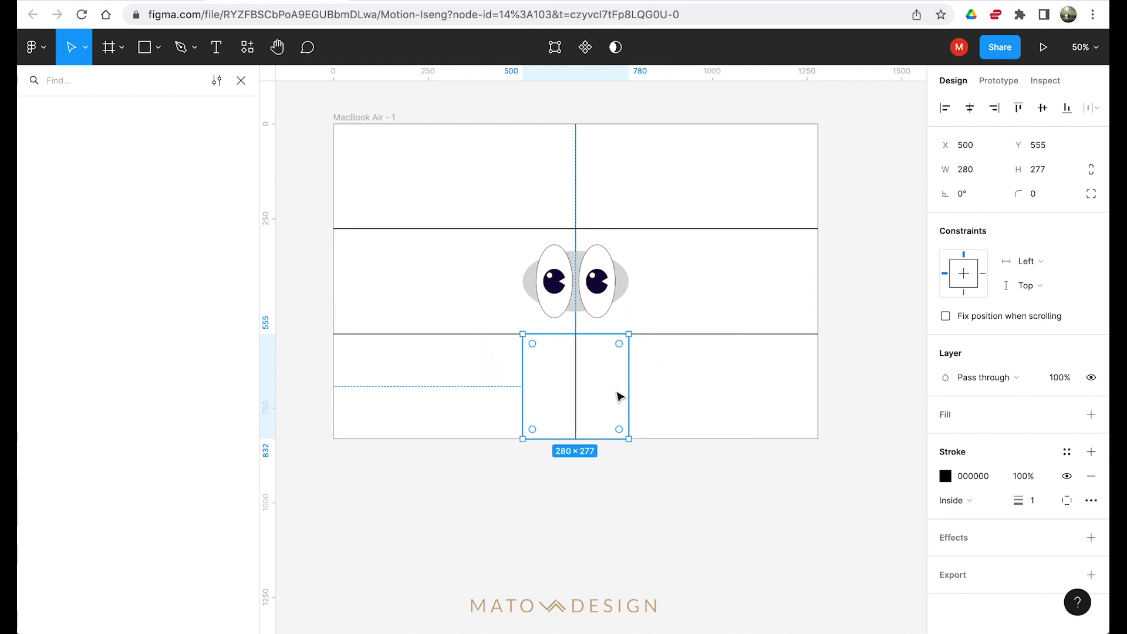
click(626, 279)
click(617, 371)
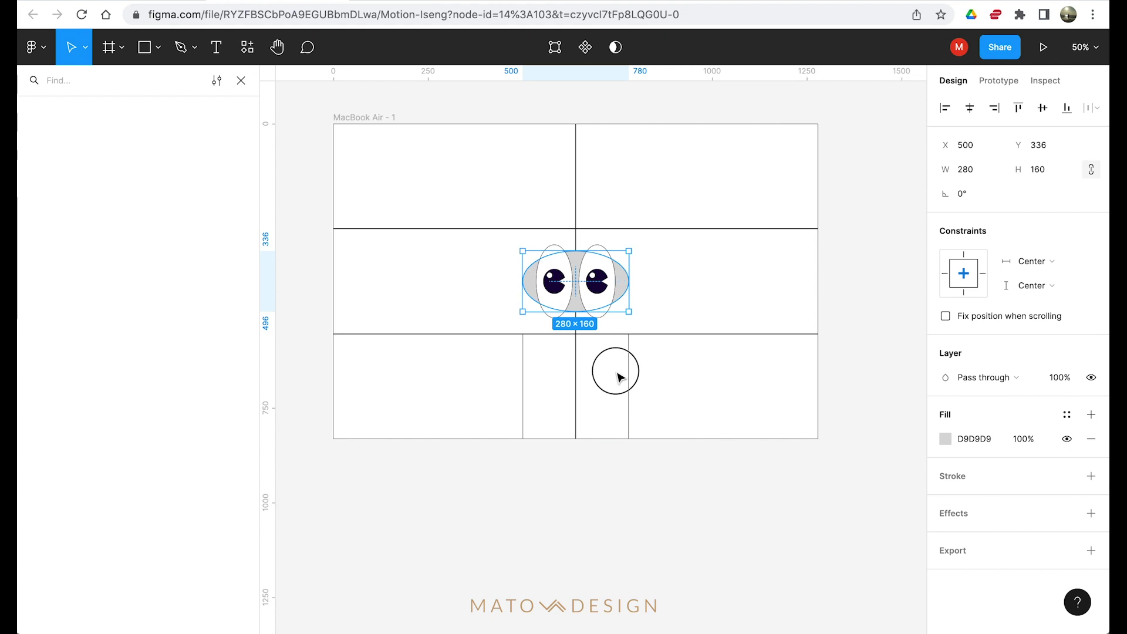
click(627, 371)
- Duplicate the 280-wide rectangle into the top row and align the copy to the frame's top edge at Y 0
key(alt)
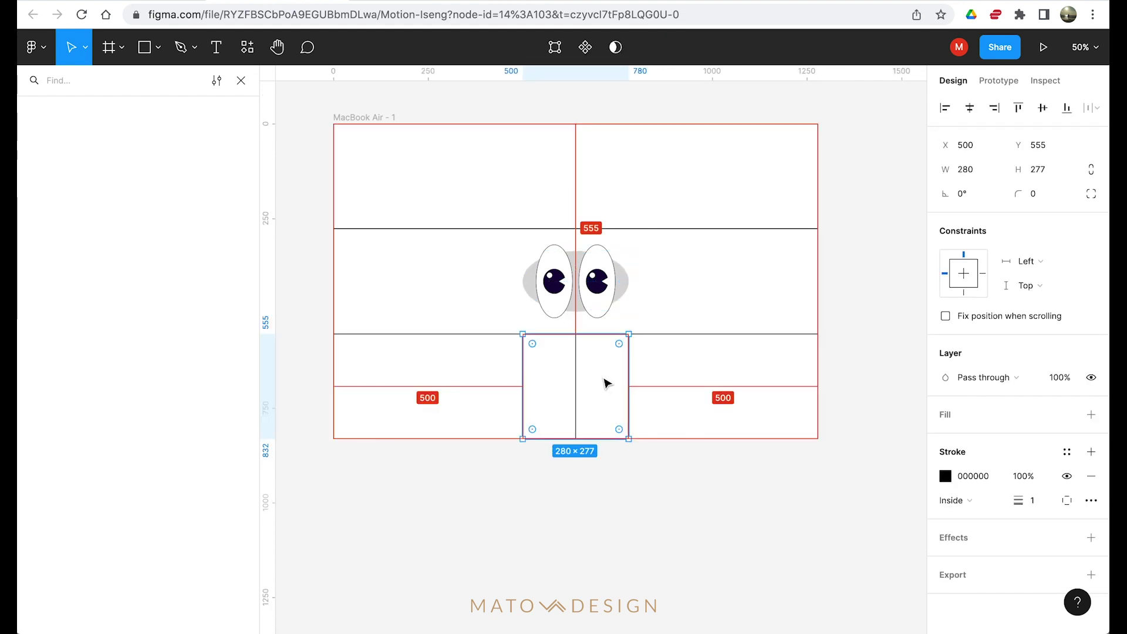
drag(605, 377, 603, 212)
click(1018, 109)
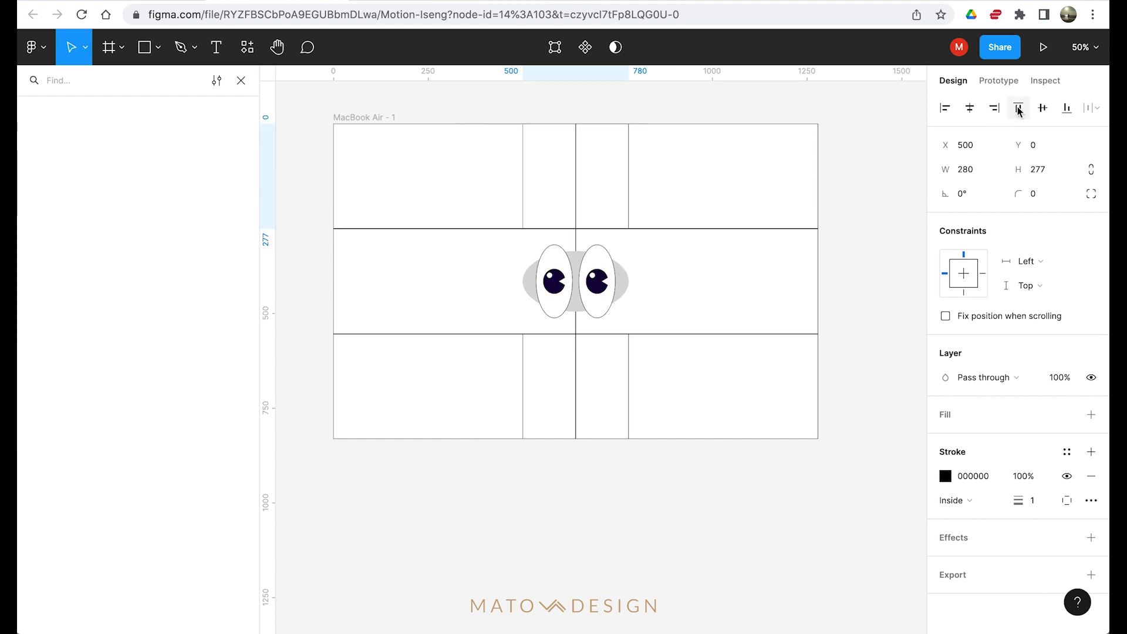
click(769, 107)
- Narrow the four corner rectangles to a width of 500 so they meet the sides of the centre rectangles
click(664, 192)
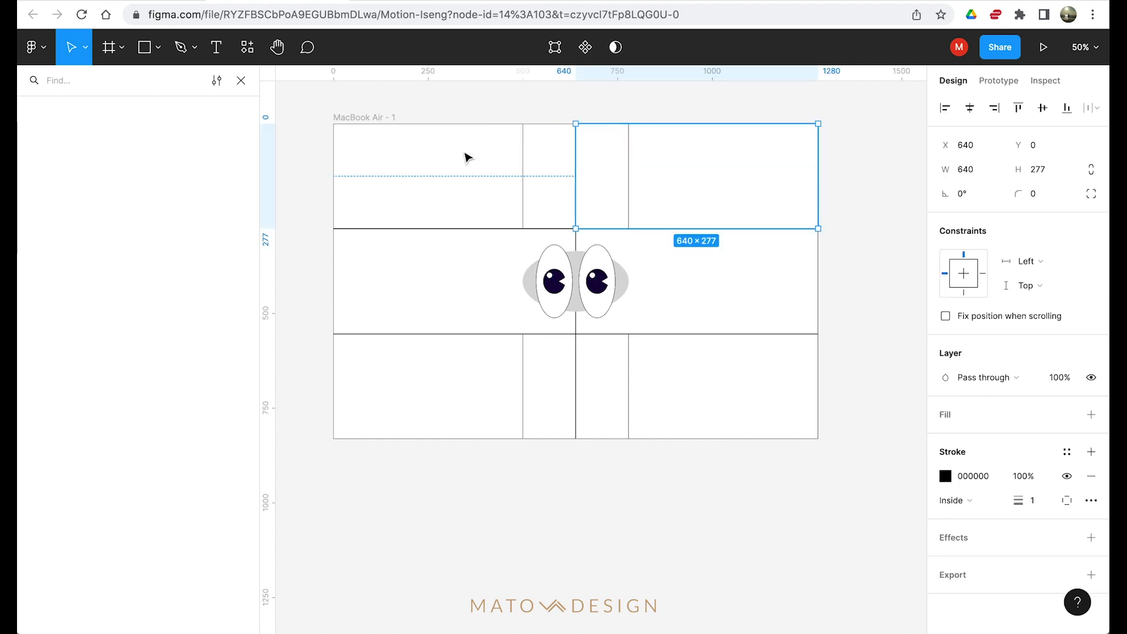
drag(576, 171, 627, 174)
click(425, 189)
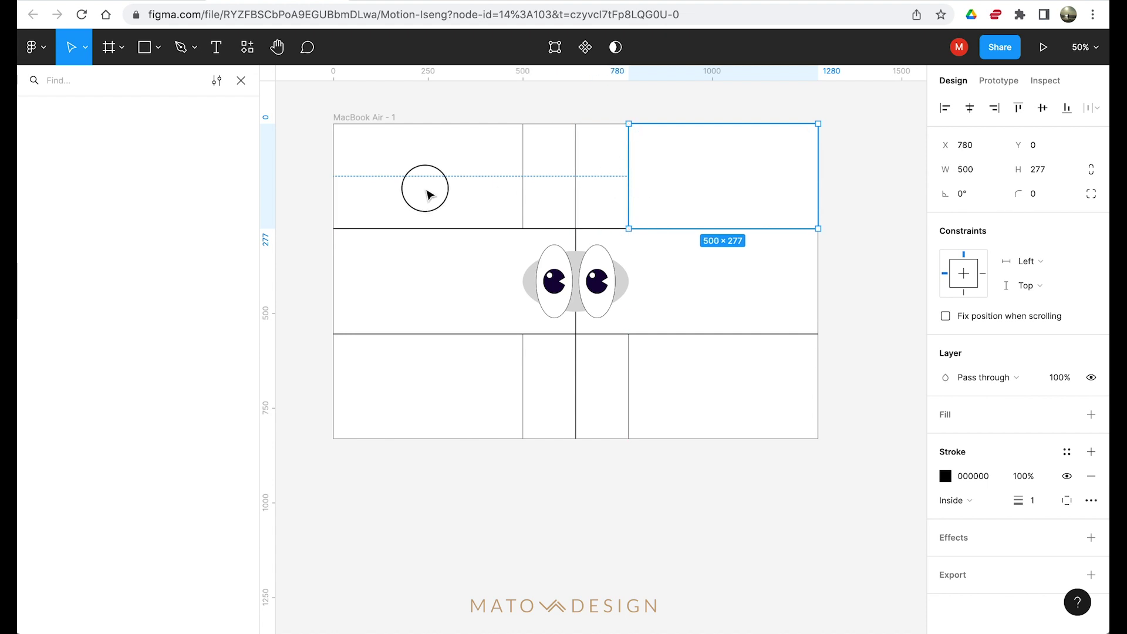
click(340, 157)
drag(574, 174, 523, 172)
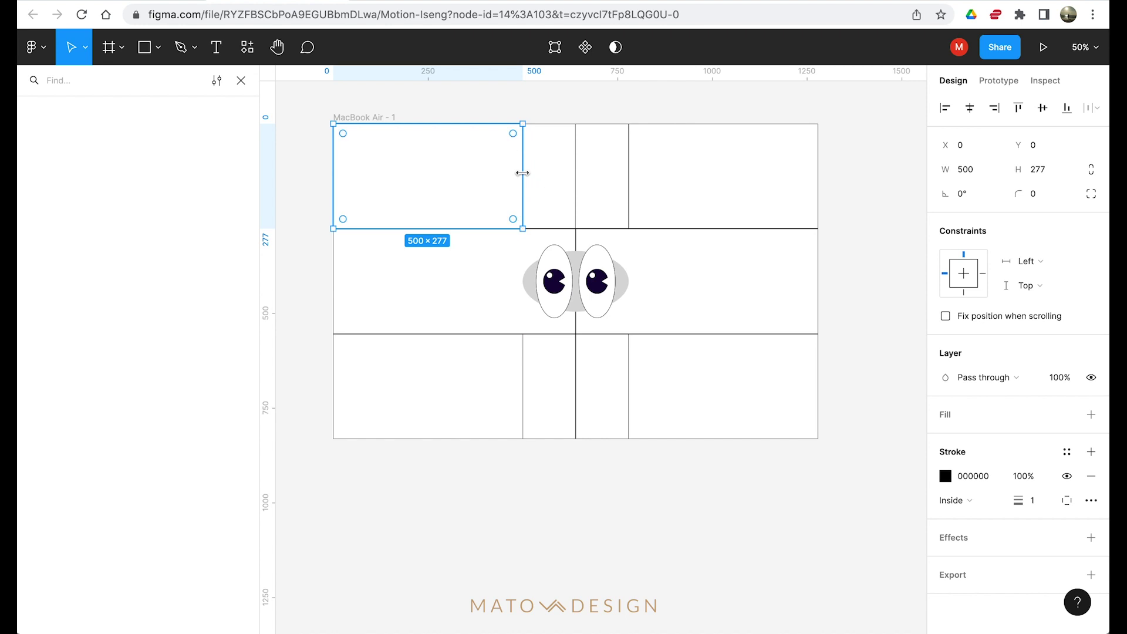
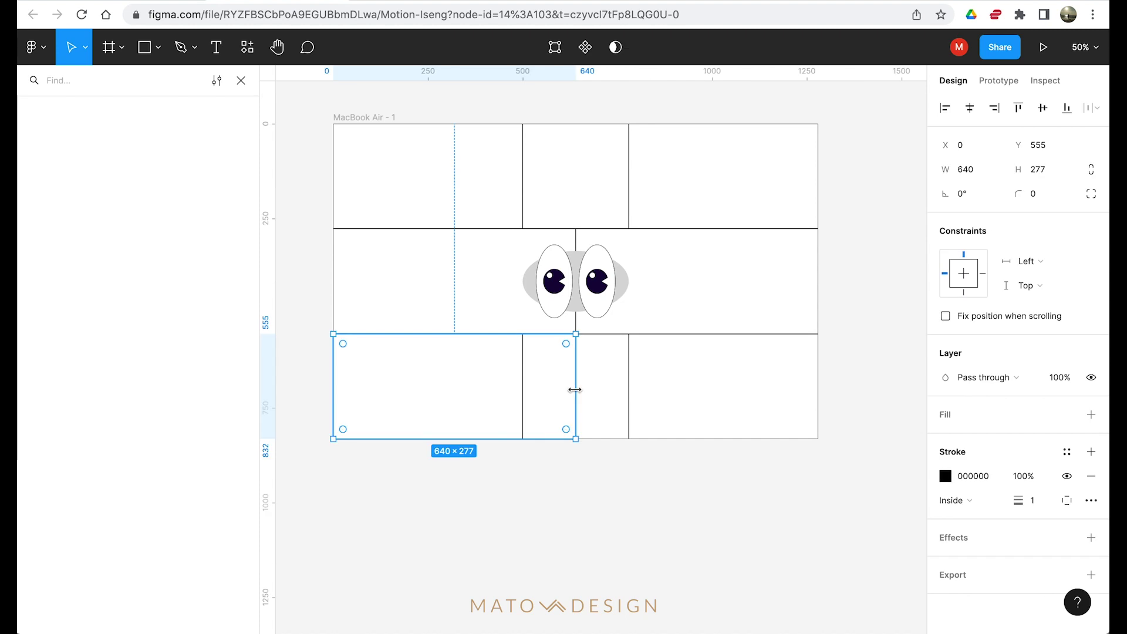
click(734, 461)
click(725, 413)
click(689, 515)
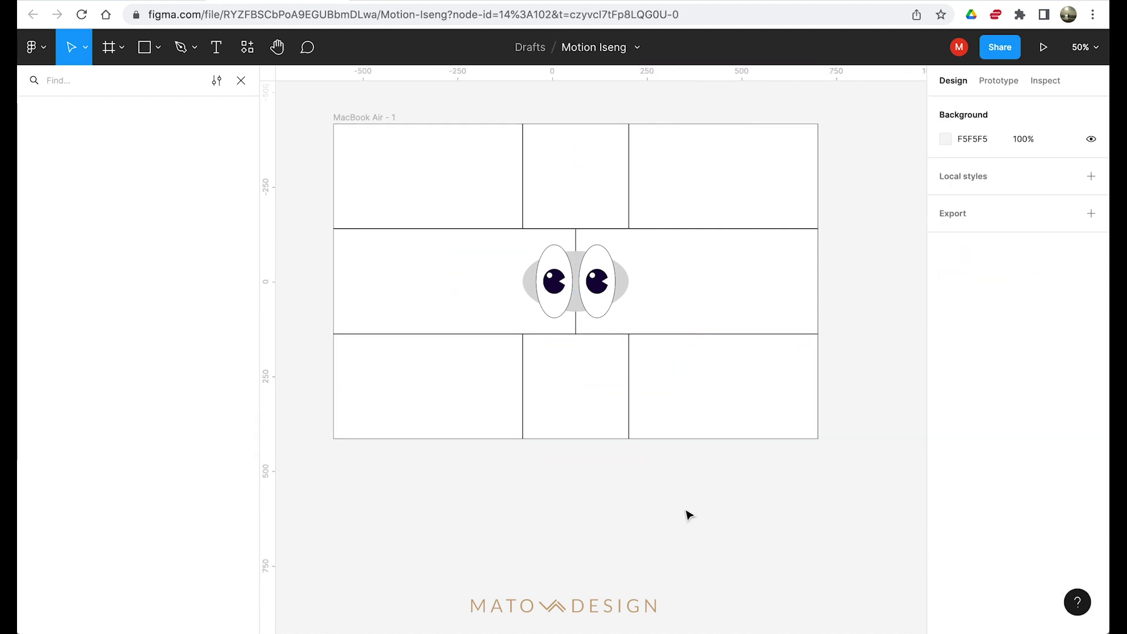
- Narrow the middle row's right and left rectangles to a width of 500 so they stop beside the eyes
click(579, 245)
drag(576, 281, 629, 284)
click(576, 249)
drag(575, 244, 523, 246)
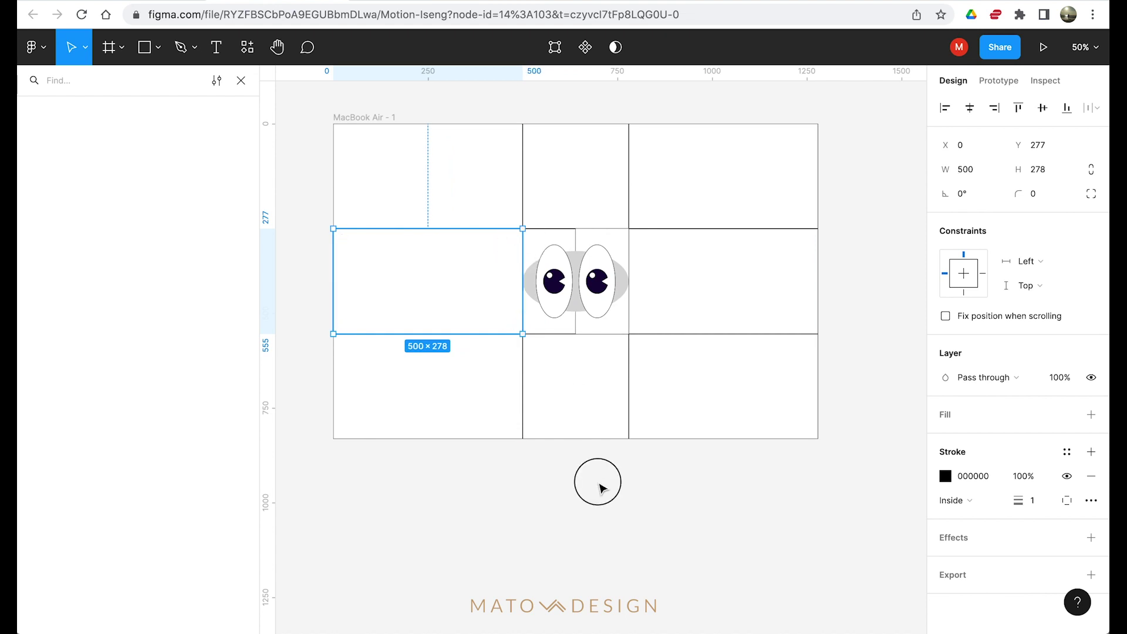
click(593, 478)
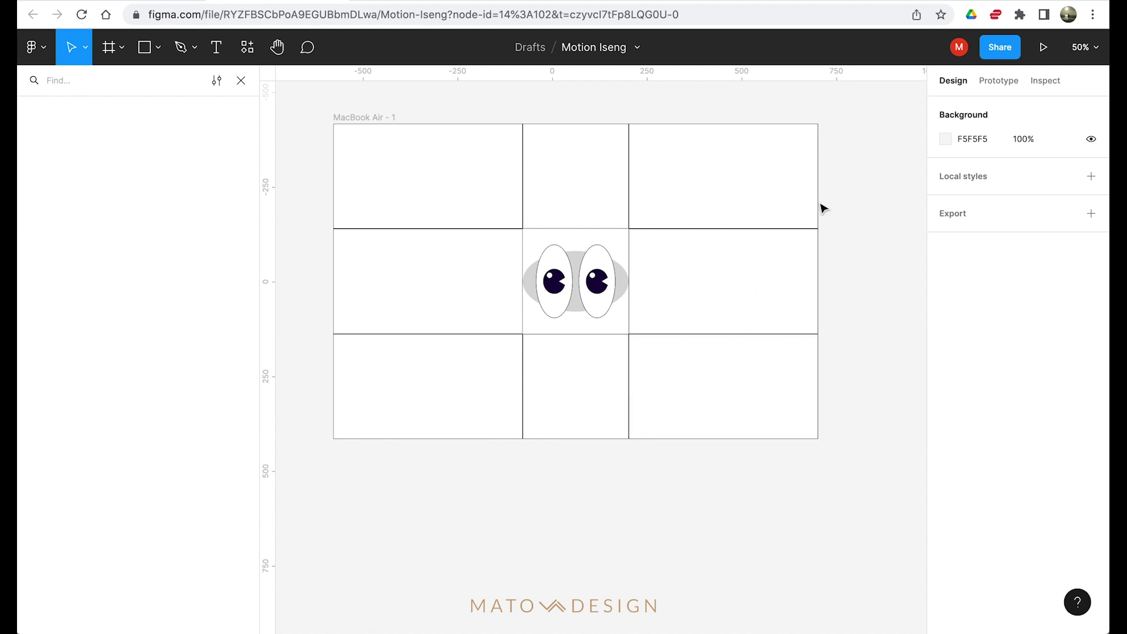
- Duplicate the whole MacBook Air - 1 frame and place the copy directly to its right
ctrl+scroll(537, 480, down, 5)
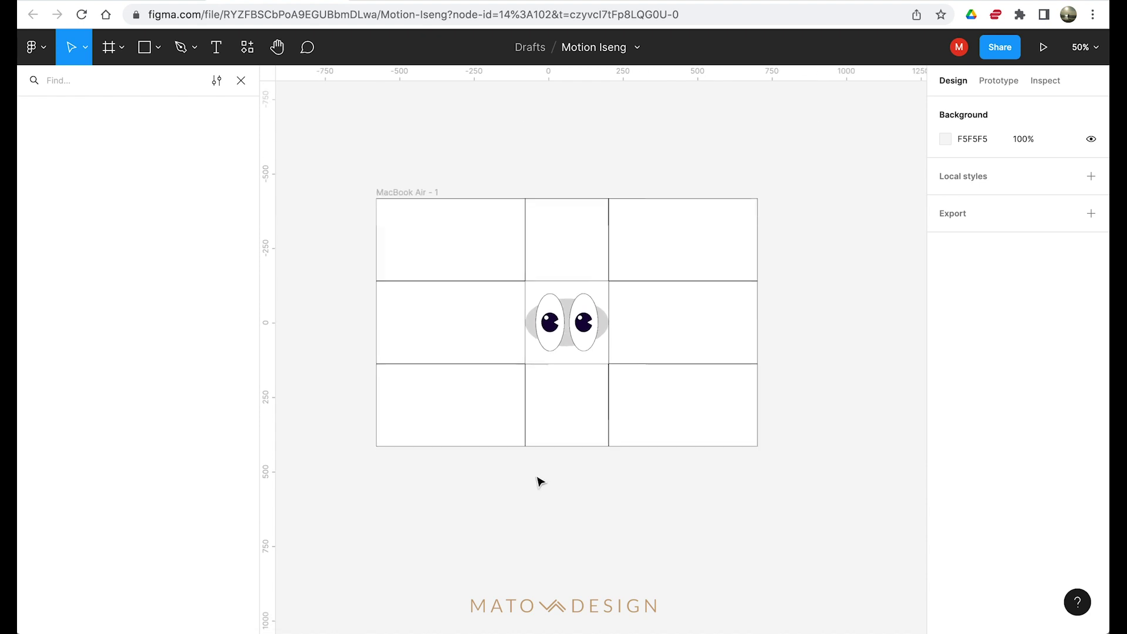
click(435, 210)
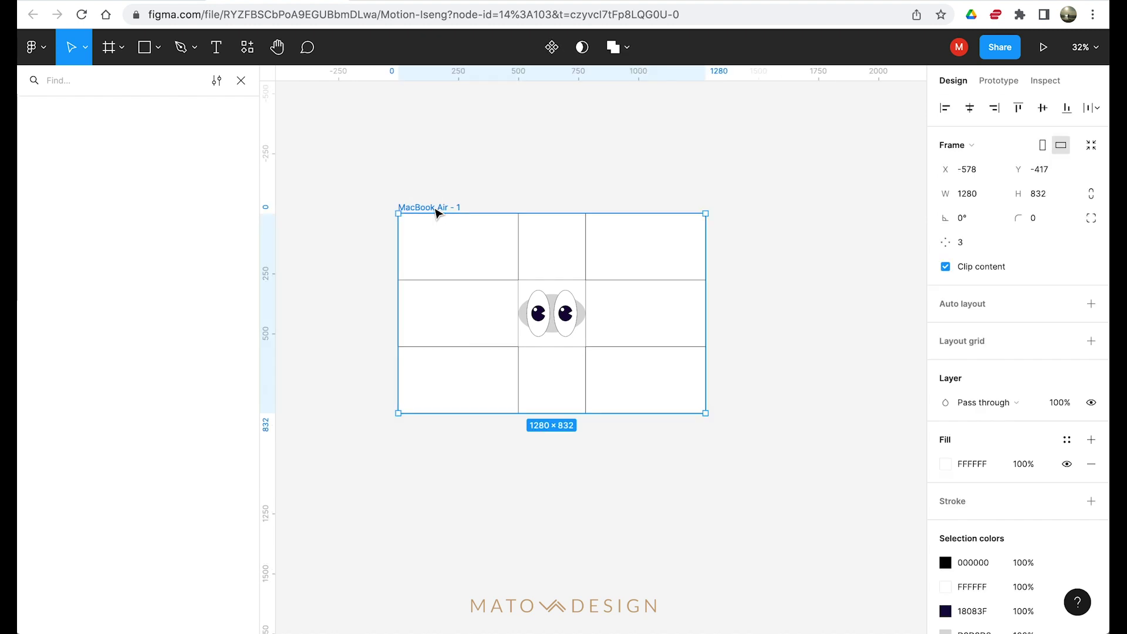
scroll(435, 211, down, 3)
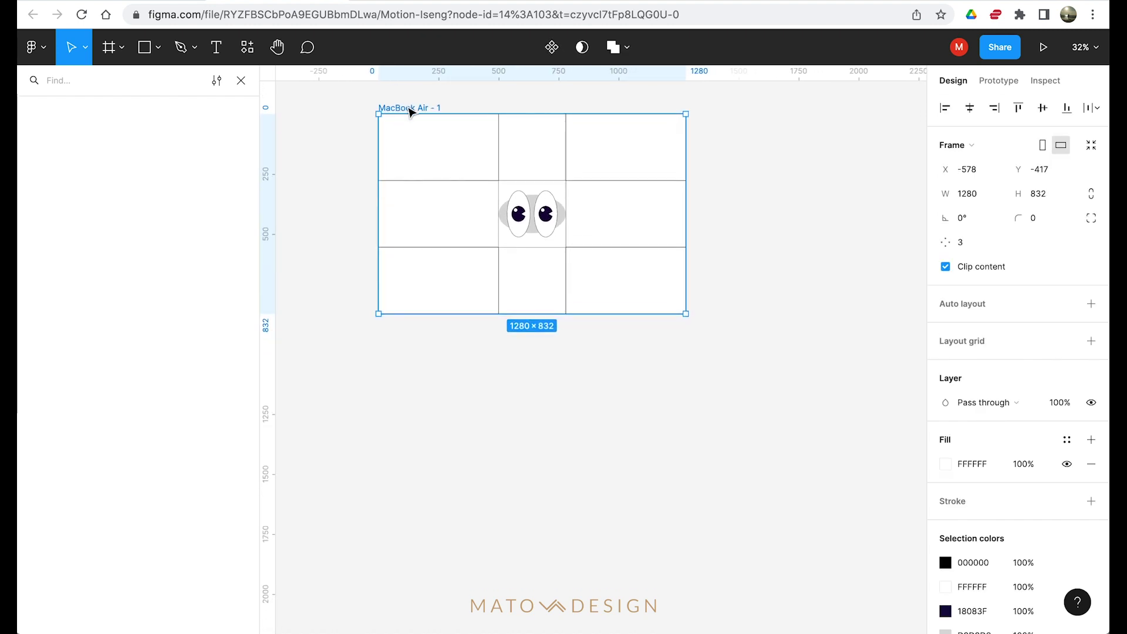
key(ctrl+v)
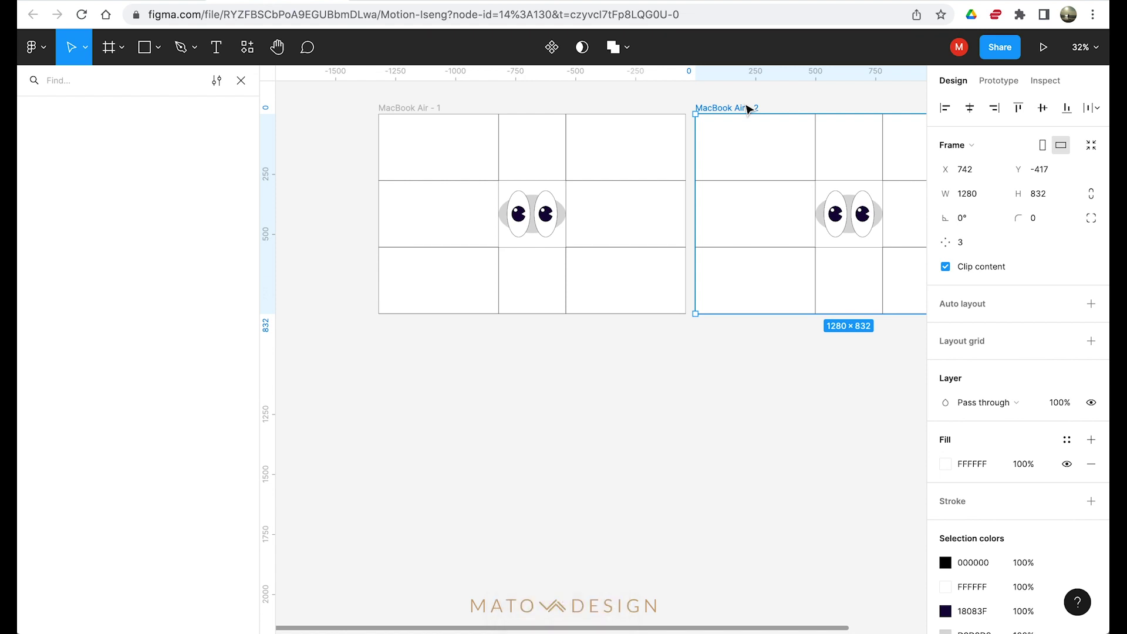
- Paste two more copies of the frame, placing one above and one below MacBook Air - 2
scroll(748, 109, down, 5)
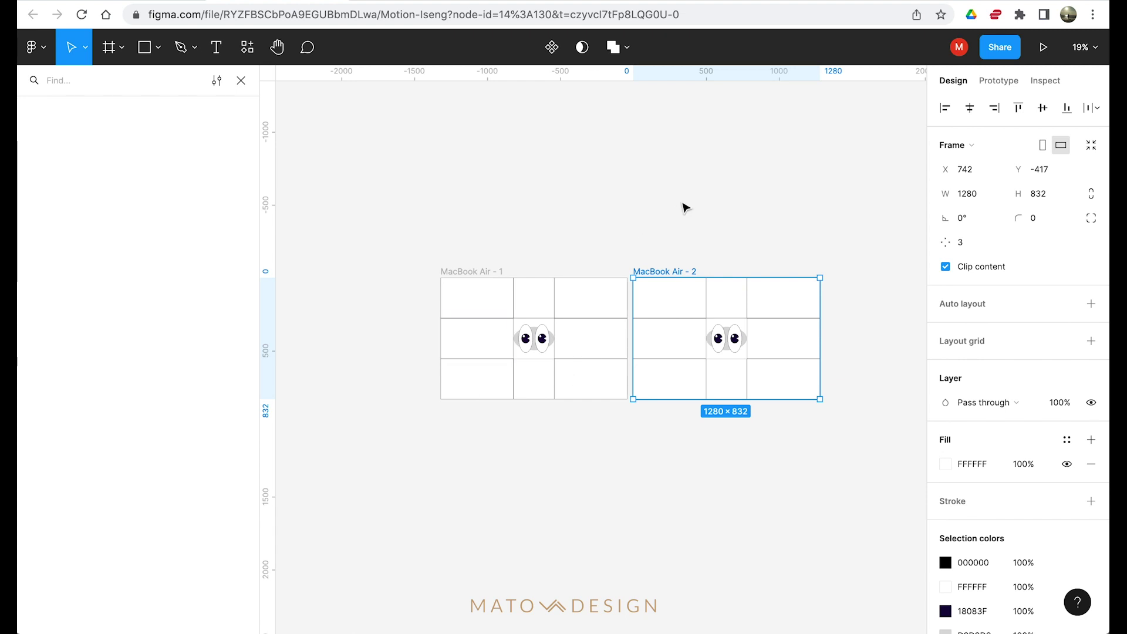
key(ctrl+v)
scroll(662, 272, down, 2)
drag(871, 318, 709, 200)
key(ctrl+v)
drag(871, 189, 705, 432)
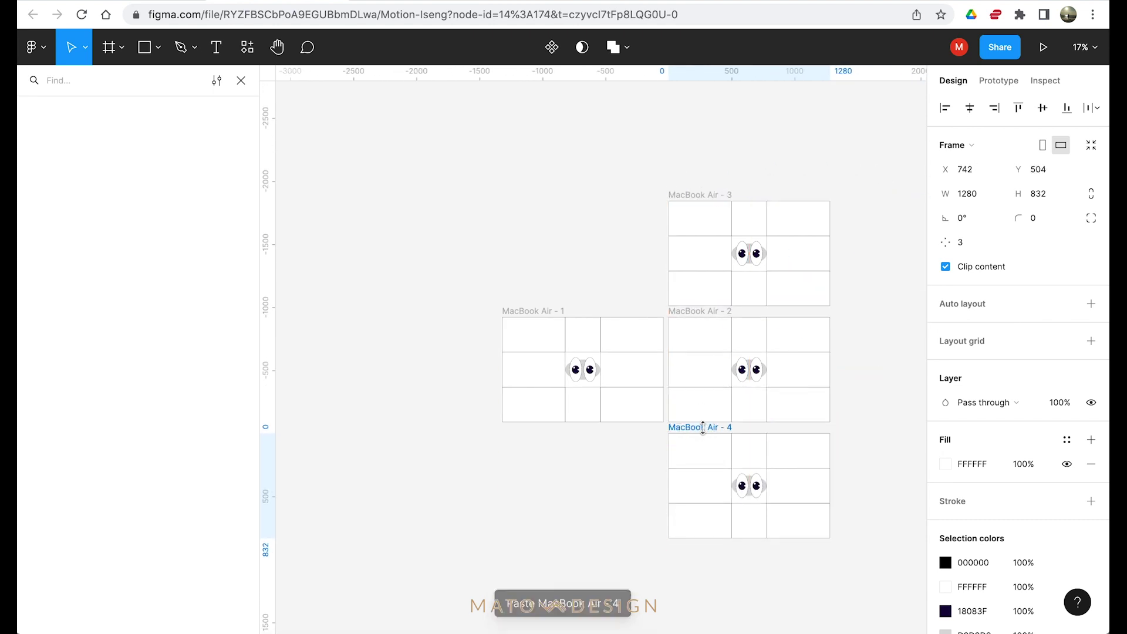
- Select MacBook Air - 2, 3 and 4 together and set their vertical spacing to 100
shift+click(704, 319)
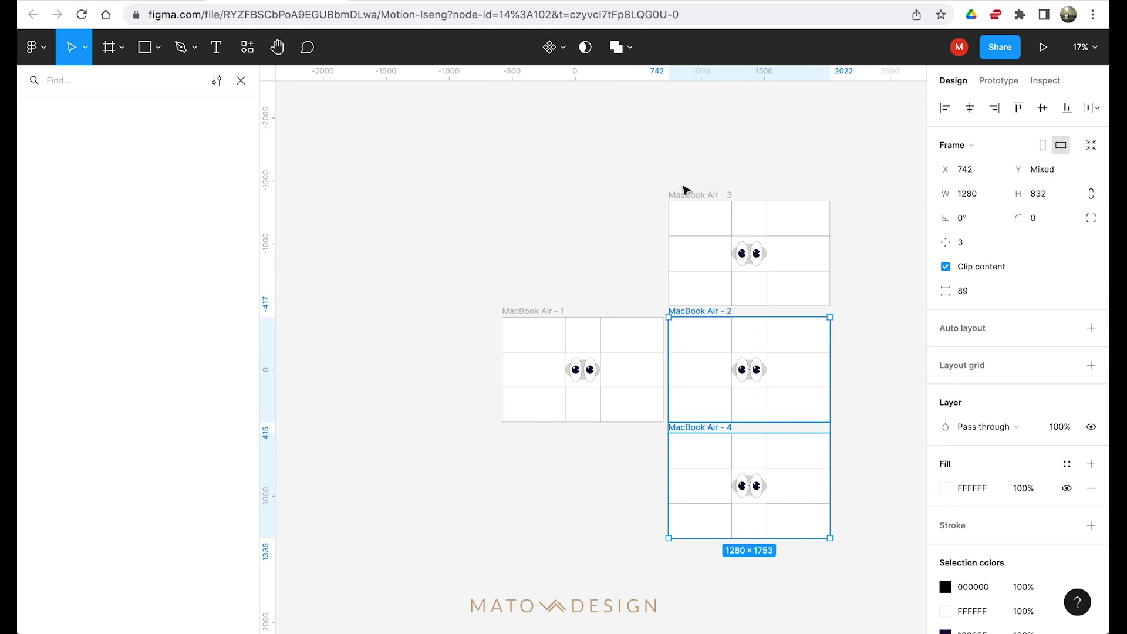
shift+click(681, 194)
click(978, 292)
text(10)
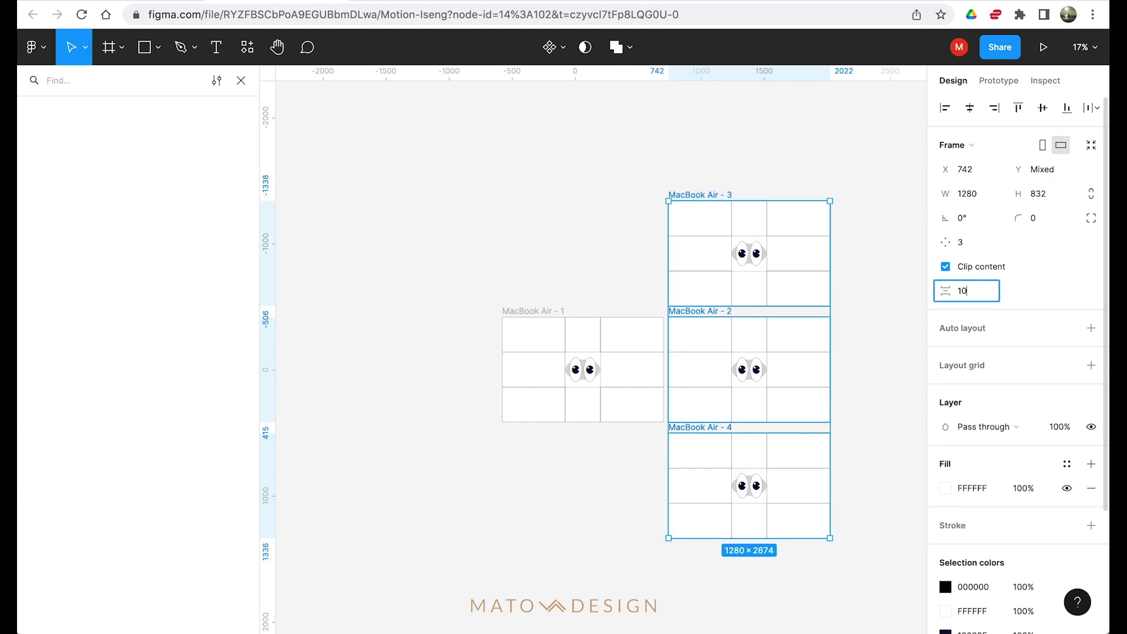
text(0)
key(Return)
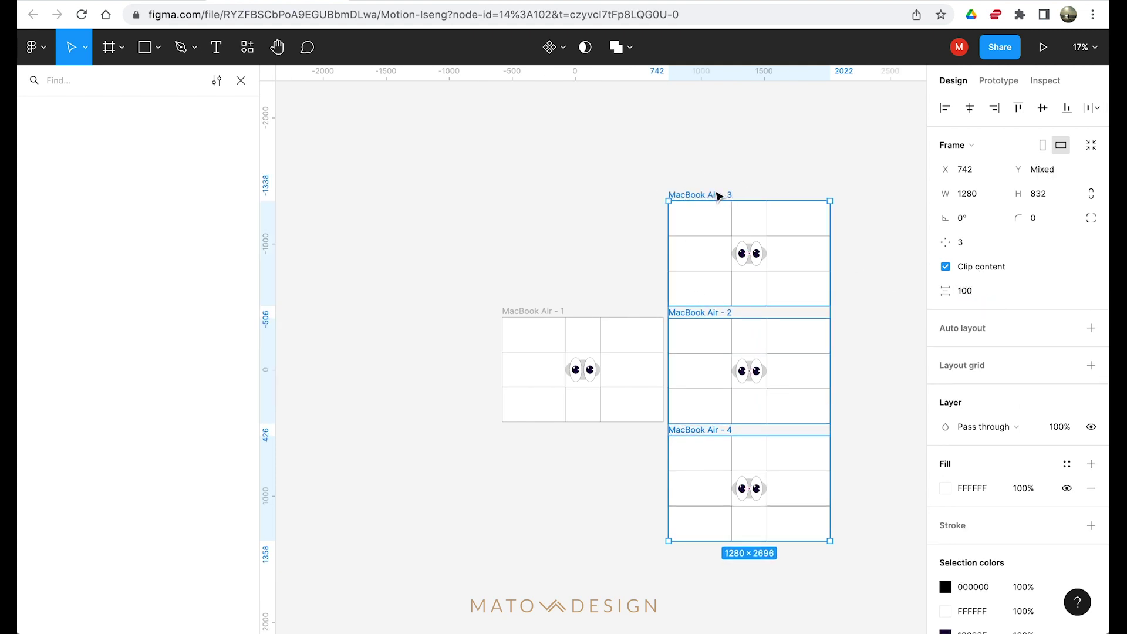
- Duplicate the three-frame column to the other side of MacBook Air - 1, and place frame copies above and below MacBook Air - 1
drag(718, 196, 387, 217)
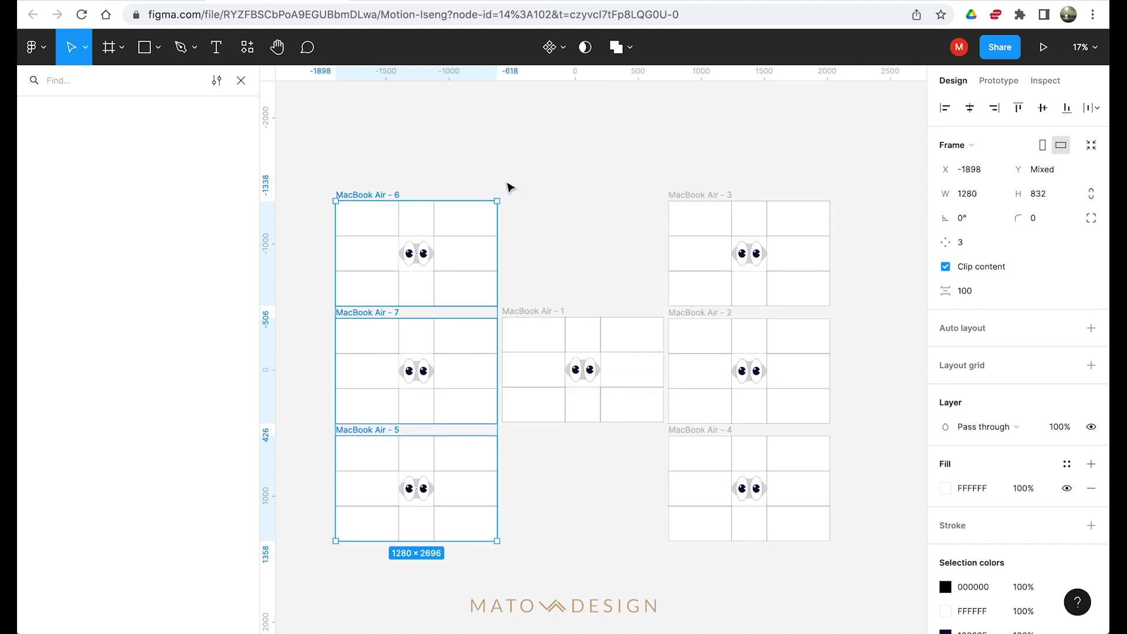
click(512, 184)
click(369, 192)
drag(369, 193, 541, 437)
click(665, 347)
click(557, 315)
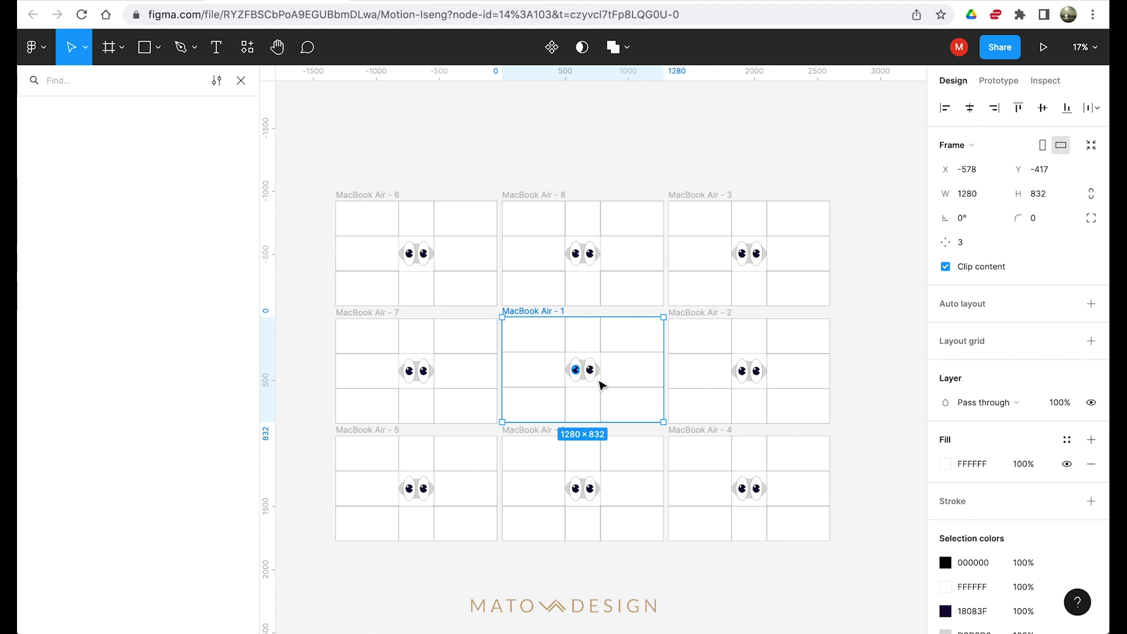
- Delete all the zone rectangles in MacBook Air - 7 and MacBook Air - 6, keeping the eyes
drag(318, 335, 354, 414)
key(BackSpace)
key(Delete)
key(Delete)
drag(357, 328, 361, 404)
key(Delete)
drag(483, 313, 354, 217)
key(Delete)
key(Delete)
drag(475, 285, 457, 229)
key(Delete)
drag(384, 220, 466, 224)
key(Delete)
drag(526, 177, 528, 292)
key(Delete)
drag(604, 200, 680, 211)
key(super+z)
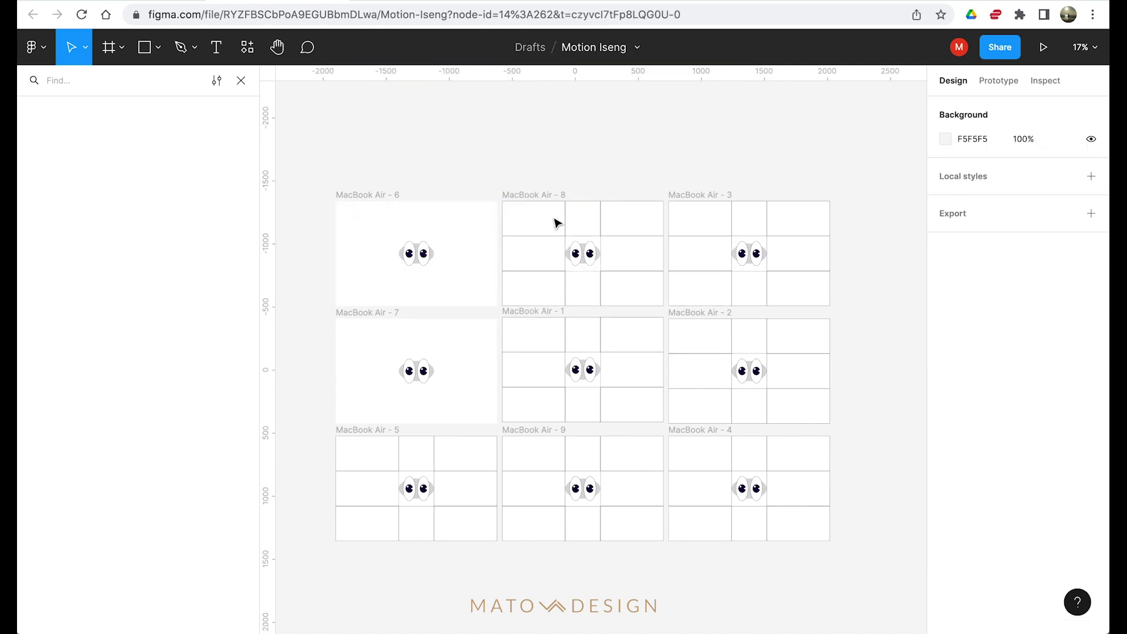
- Delete the zone rectangles in MacBook Air - 8, 3, 2, 4, 9 and 5, keeping the eyes and the divided MacBook Air - 1
drag(560, 220, 819, 220)
key(Delete)
key(Delete)
drag(821, 166, 860, 600)
key(Delete)
drag(800, 565, 264, 525)
key(Delete)
scroll(460, 549, right, 1)
key(Delete)
drag(461, 549, 822, 462)
key(Delete)
drag(758, 494, 714, 501)
key(Delete)
drag(593, 494, 540, 479)
key(Delete)
drag(813, 411, 765, 413)
key(Delete)
drag(816, 345, 762, 346)
key(Delete)
click(768, 381)
key(Delete)
drag(857, 331, 763, 294)
key(Delete)
click(744, 275)
key(Delete)
drag(711, 217, 676, 310)
key(Delete)
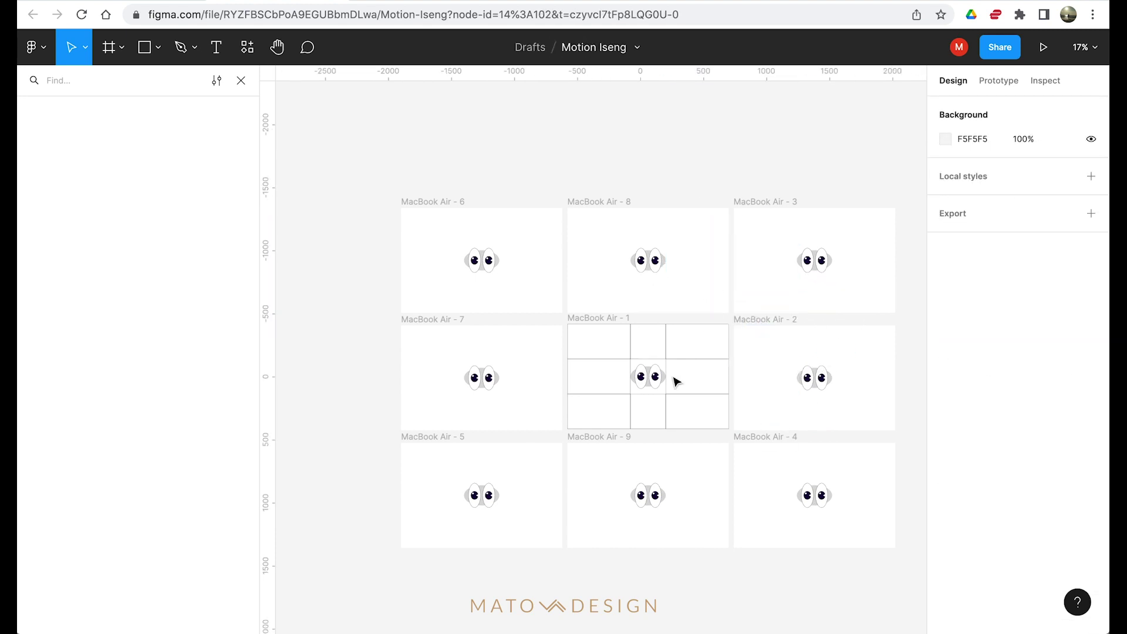
- Select both pupils in MacBook Air - 9 and move them straight down to Y 431
key(shift+1)
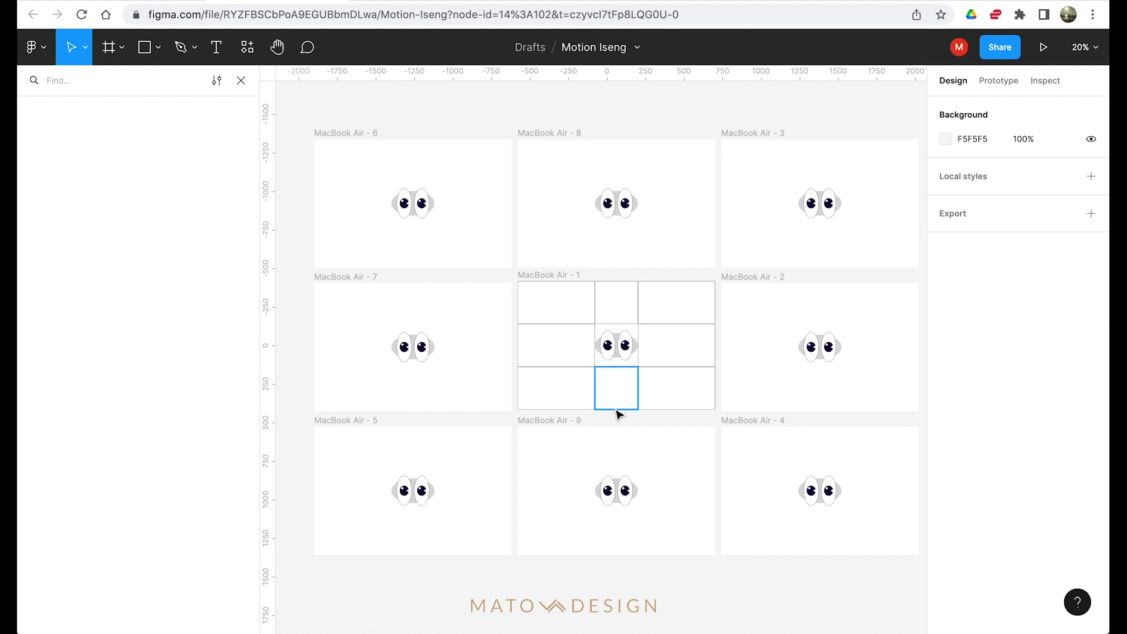
scroll(623, 499, up, 5)
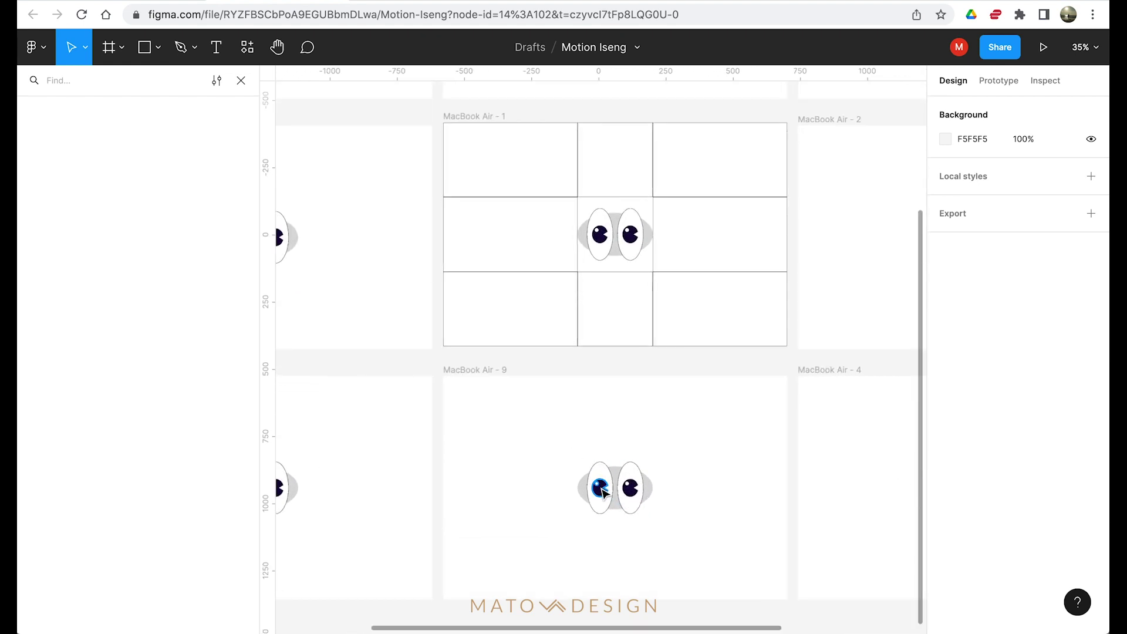
click(599, 487)
shift+click(635, 492)
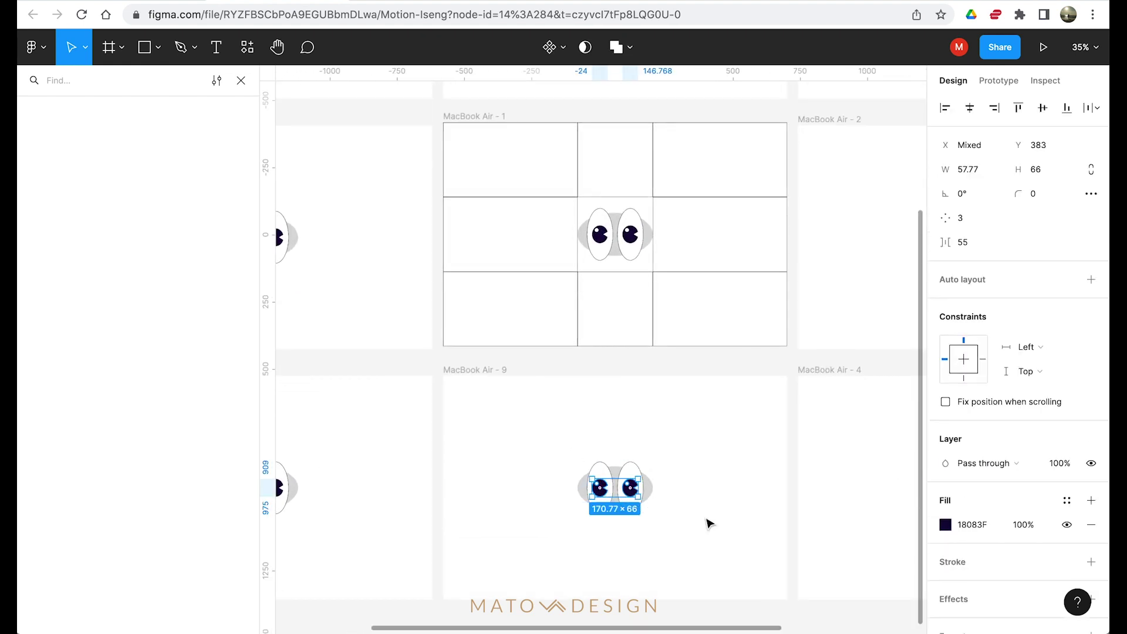
key(shift+Down)
key(shift+Down)
key(shift+Down)
key(shift+Down)
key(shift+Down)
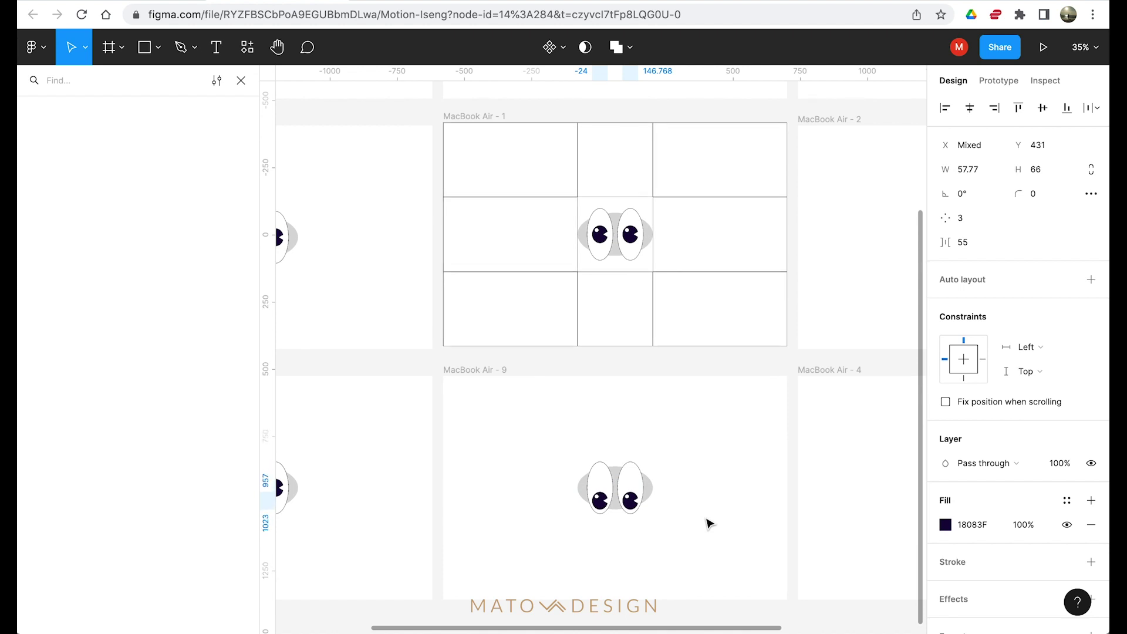
- Move both pupils in MacBook Air - 4 down and to the right within the eyes
scroll(710, 522, down, 4)
click(702, 500)
shift+click(721, 502)
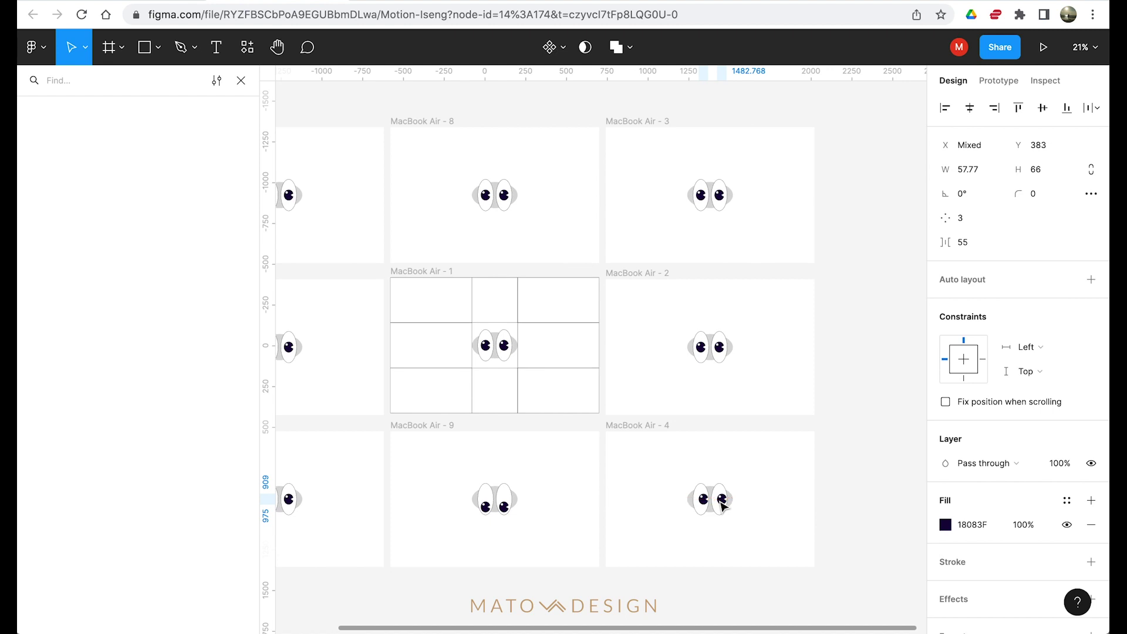
- Move both pupils in MacBook Air - 2 horizontally to the right within the eyes
click(707, 346)
shift+click(724, 351)
click(802, 373)
click(702, 348)
shift+click(719, 347)
key(shift+Right)
key(shift+Right)
key(shift+Right)
- Move both pupils in MacBook Air - 3 up and to the right within the eyes
click(719, 196)
shift+click(703, 197)
drag(704, 201, 702, 198)
- Move both pupils in MacBook Air - 8 straight up towards the upper edge of the eyes
scroll(701, 197, left, 3)
click(587, 191)
shift+click(570, 192)
key(shift+Up)
key(shift+Up)
key(shift+Up)
key(shift+Up)
key(shift+Up)
key(shift+Up)
key(shift+Up)
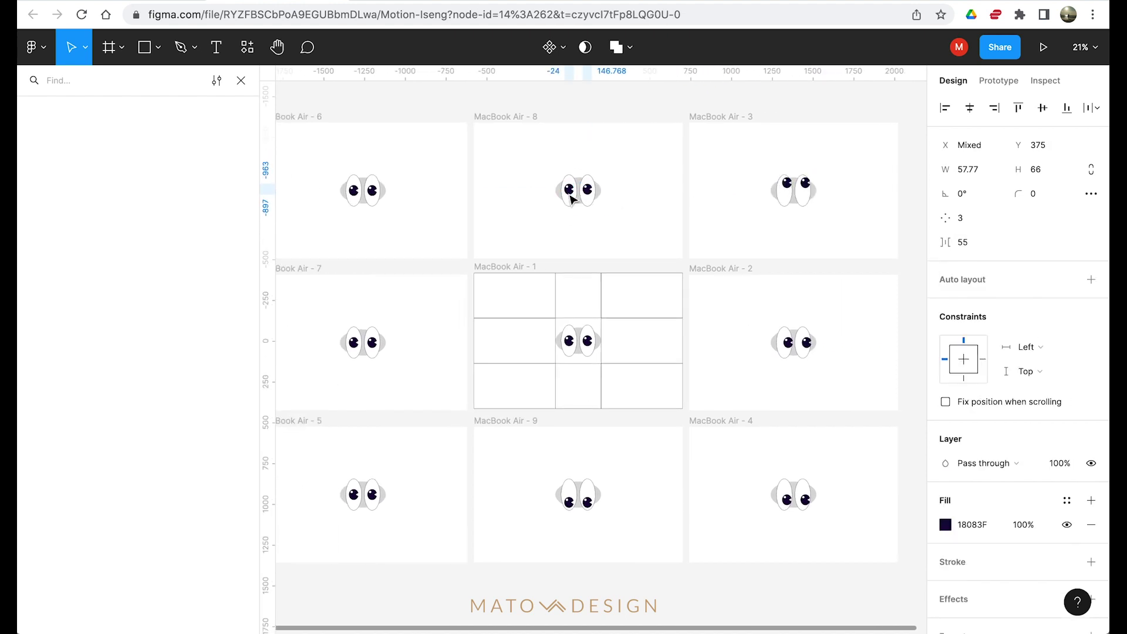
- Move both pupils up and left in MacBook Air - 6, and horizontally left in MacBook Air - 7
click(370, 191)
shift+click(354, 192)
drag(355, 192, 352, 184)
click(354, 344)
shift+click(372, 345)
drag(374, 347, 370, 347)
- Move both pupils in MacBook Air - 5 down and to the left within the eyes
click(353, 498)
shift+click(372, 497)
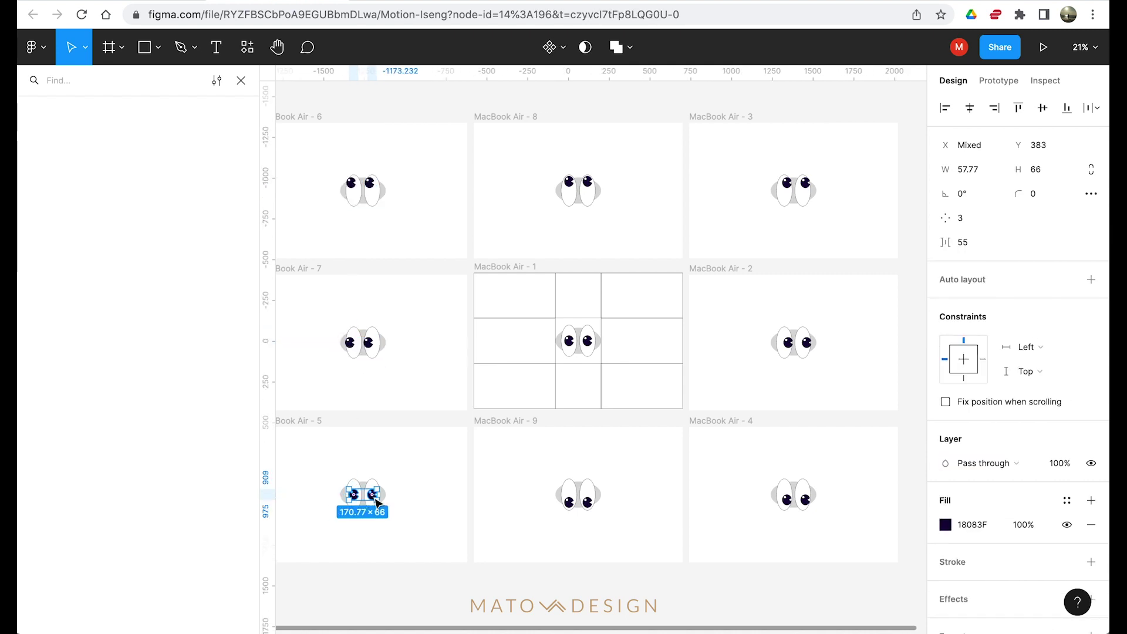
drag(373, 497, 369, 504)
click(430, 483)
- Link the bottom-middle rectangle in MacBook Air - 1 to the MacBook Air - 9 frame, with the trigger set to While hovering
scroll(708, 407, down, 2)
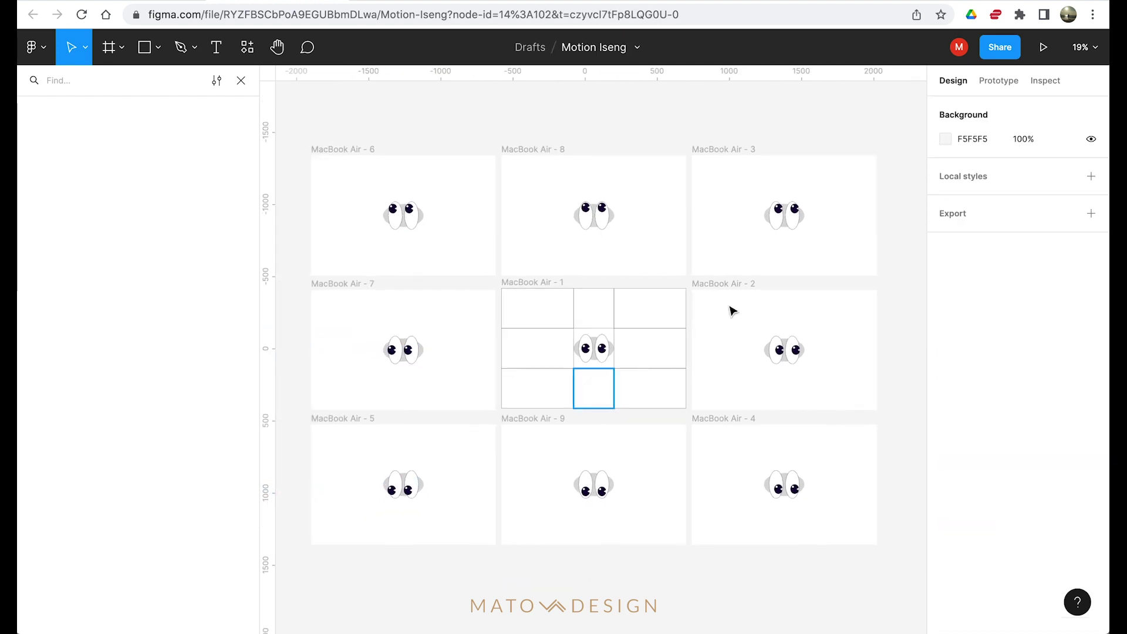
click(1005, 81)
click(608, 398)
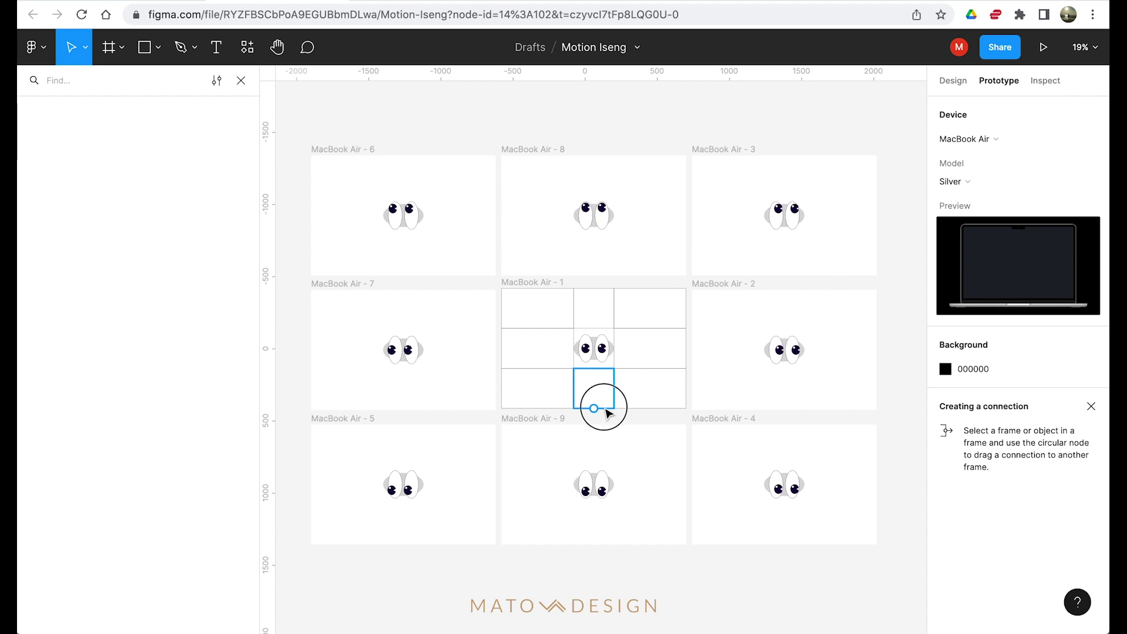
drag(594, 412, 596, 439)
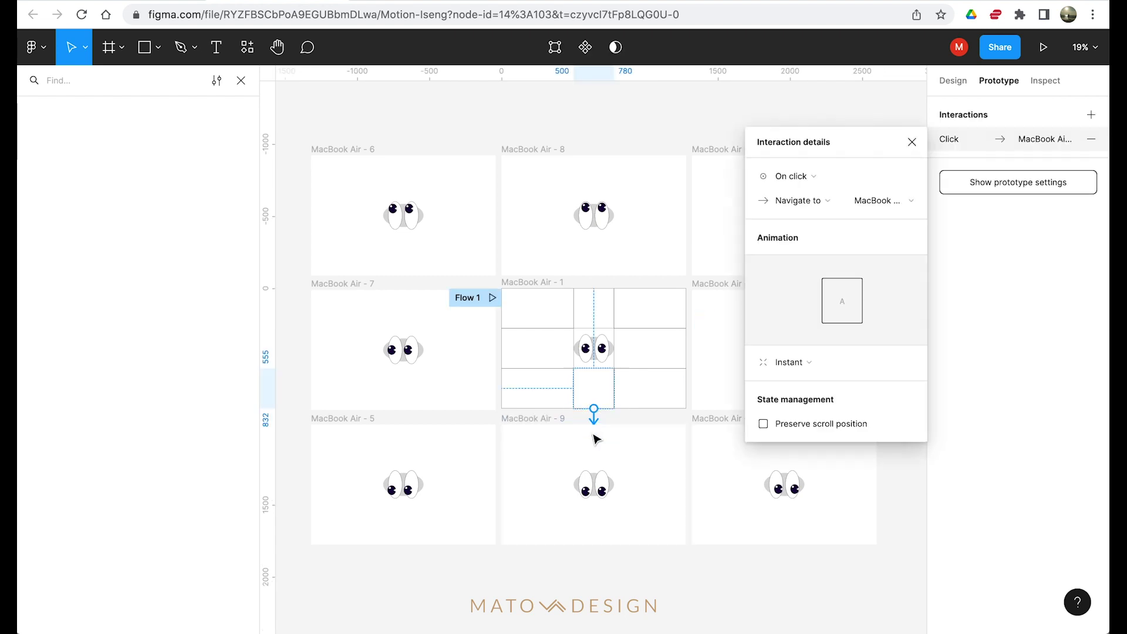
click(819, 181)
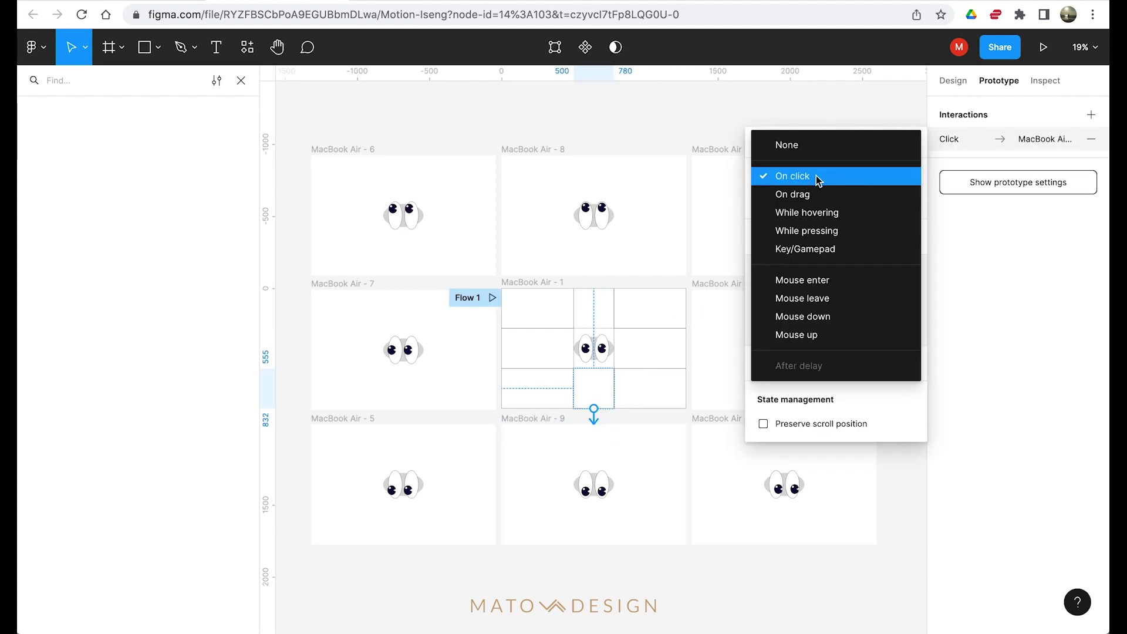
click(813, 213)
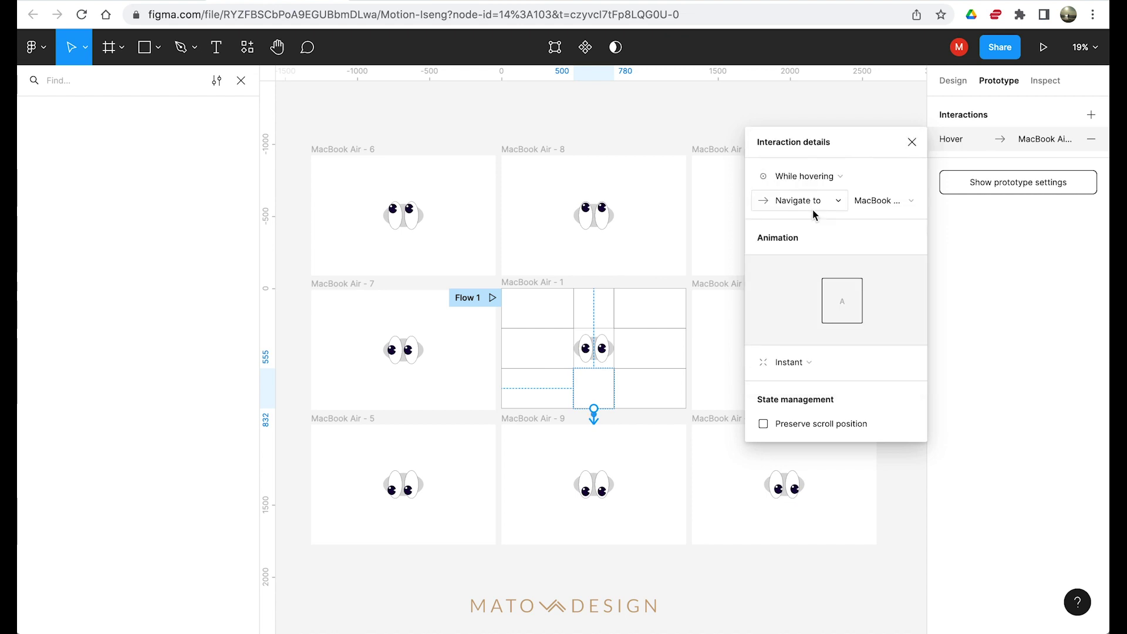
- Set the bottom-middle rectangle's transition to Smart animate with Ease in and a duration of 100 ms
click(811, 362)
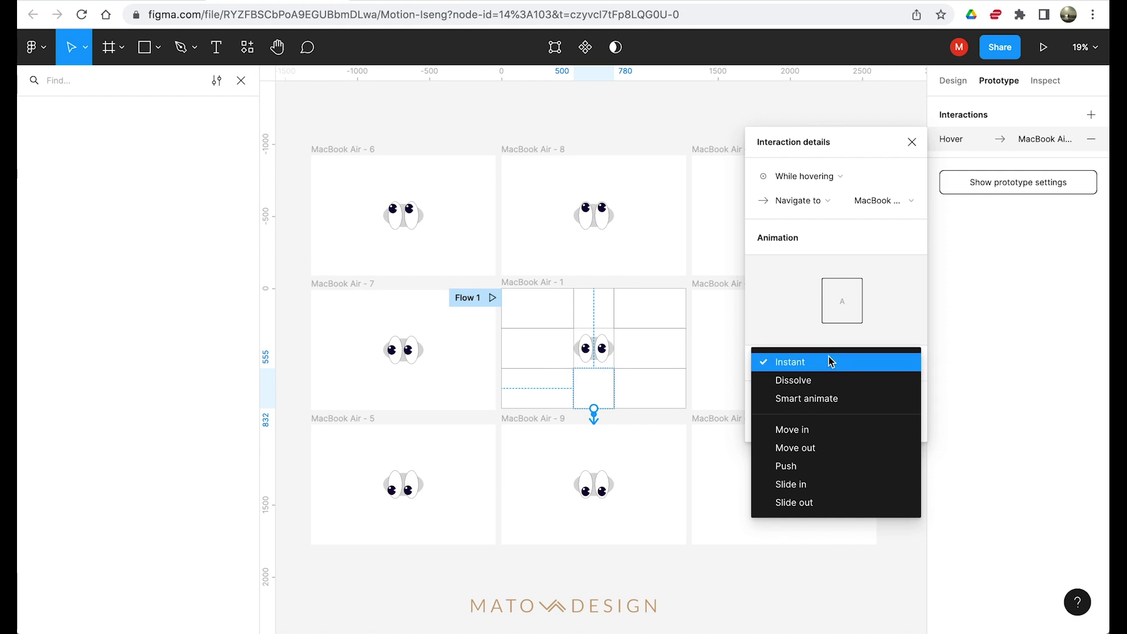
click(825, 402)
click(819, 391)
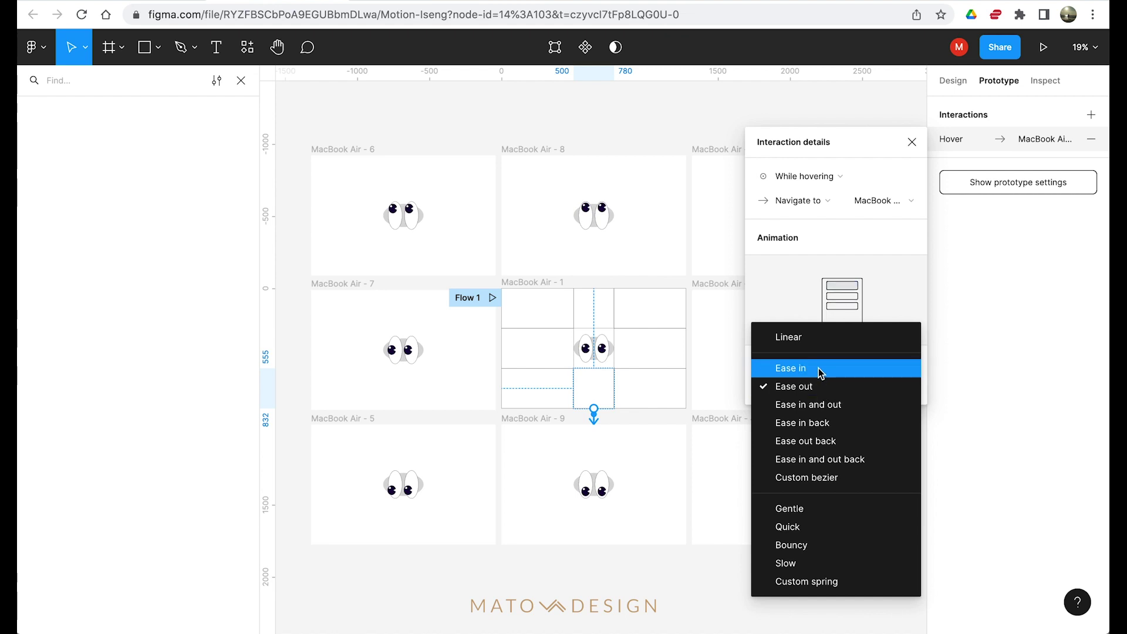
click(818, 368)
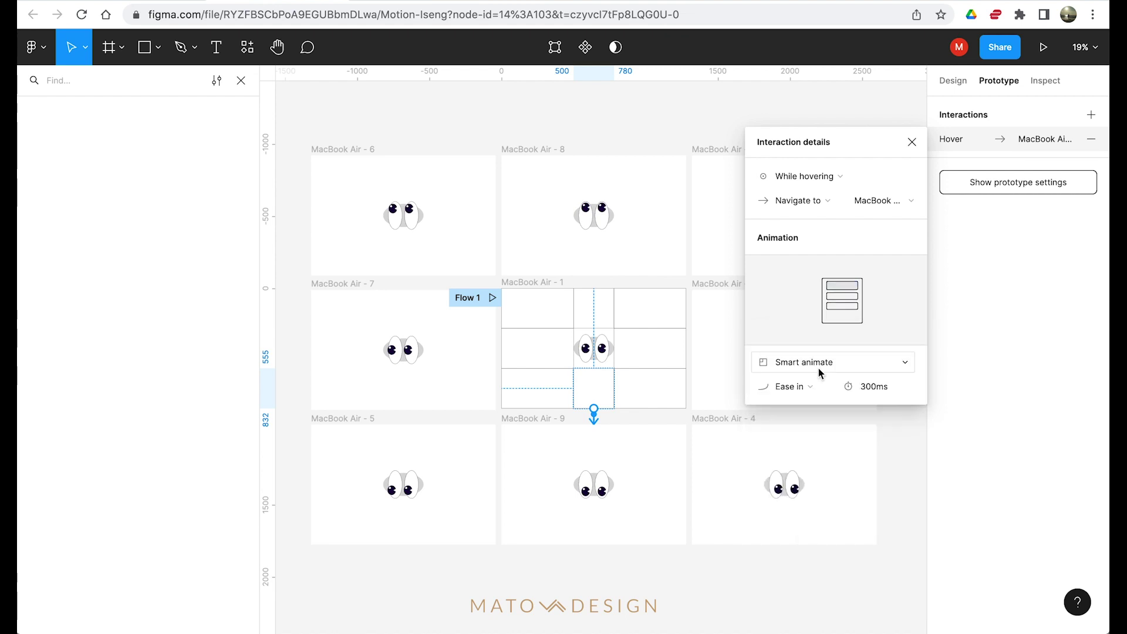
click(869, 387)
text(100)
key(Return)
click(702, 421)
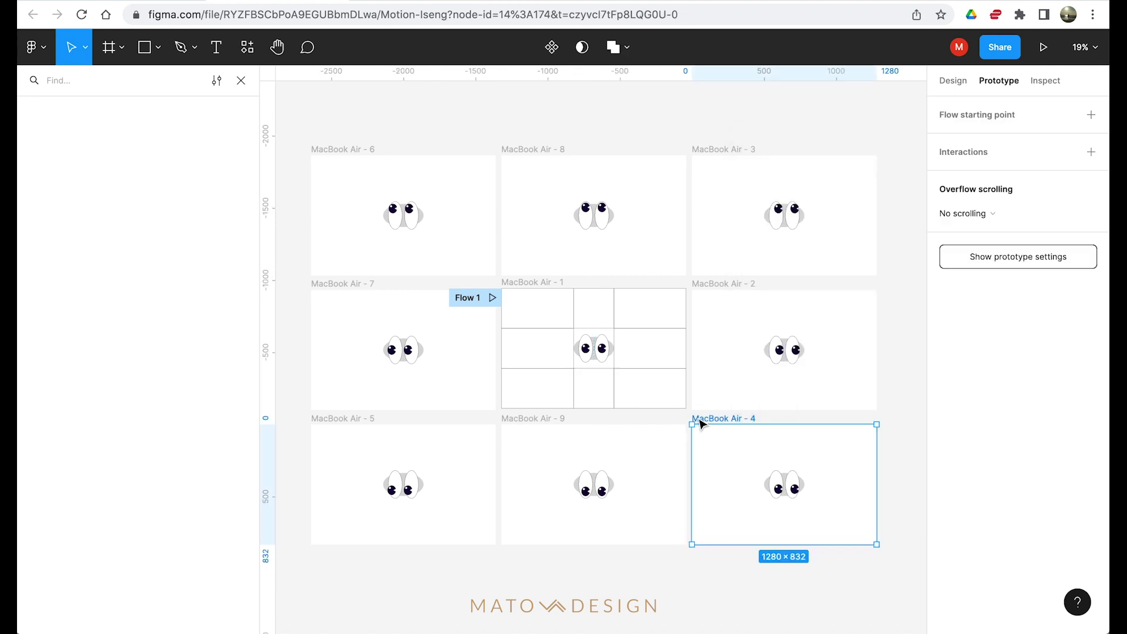
- Link the bottom-right rectangle in MacBook Air - 1 to the MacBook Air - 4 frame
click(610, 405)
click(648, 404)
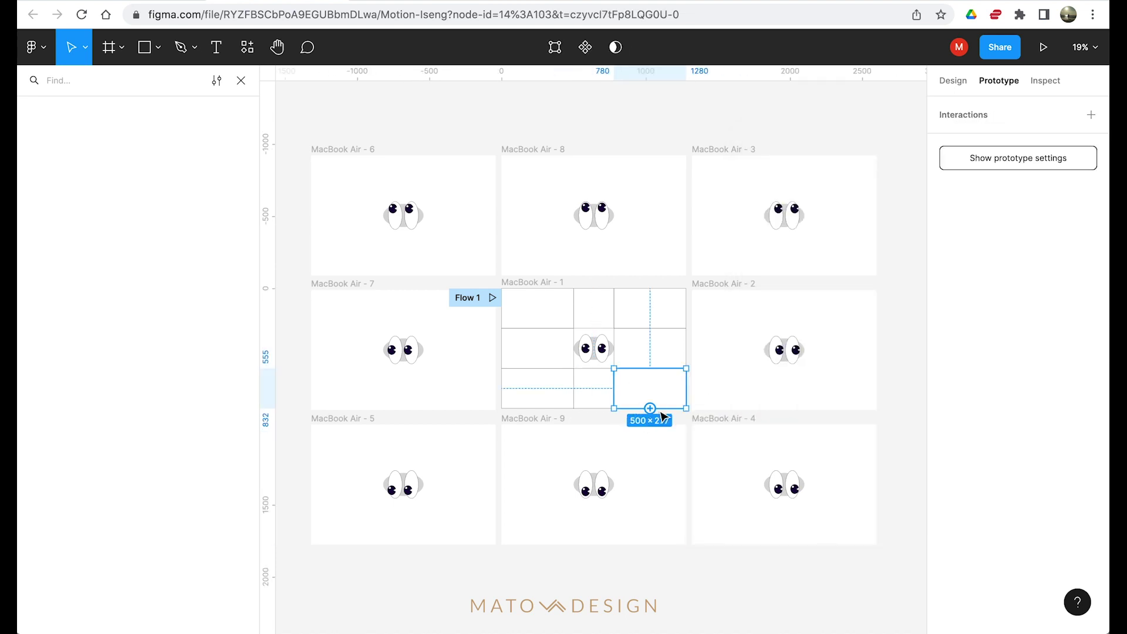
drag(650, 408, 735, 435)
- Link the middle-right rectangle to MacBook Air - 2, and set its trigger and the bottom-right rectangle's trigger to While hovering
click(681, 352)
drag(687, 351, 728, 352)
click(786, 179)
click(804, 212)
click(691, 412)
click(702, 390)
click(804, 212)
- Link the top-right rectangle to MacBook Air - 3 and the top-middle rectangle to MacBook Air - 8, both triggered While hovering
drag(686, 308, 733, 258)
click(804, 212)
click(595, 292)
drag(596, 288, 595, 258)
click(803, 176)
click(803, 213)
- Link the top-left rectangle in MacBook Air - 1 to the MacBook Air - 6 frame, triggered While hovering
click(537, 297)
drag(501, 308, 423, 259)
click(803, 176)
click(822, 213)
- Link the middle-left rectangle to MacBook Air - 7 and the bottom-left rectangle to MacBook Air - 5
drag(502, 349, 470, 349)
click(535, 403)
drag(501, 388, 405, 434)
click(660, 114)
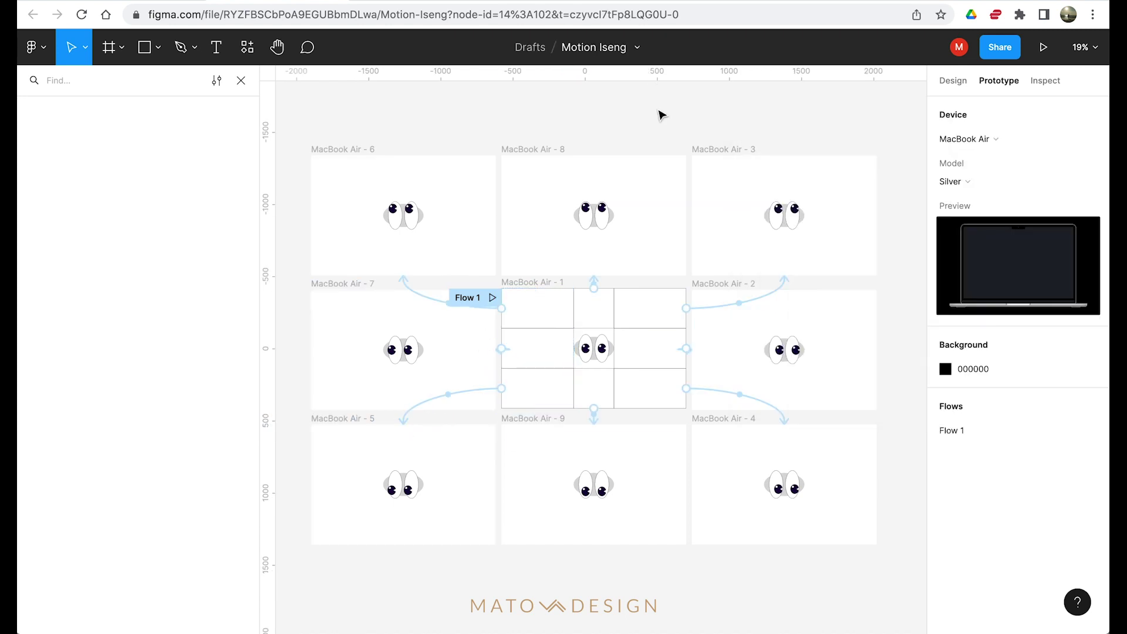
- Preview Flow 1 to examine how the eyes react across the zones, and return to the design file
click(493, 299)
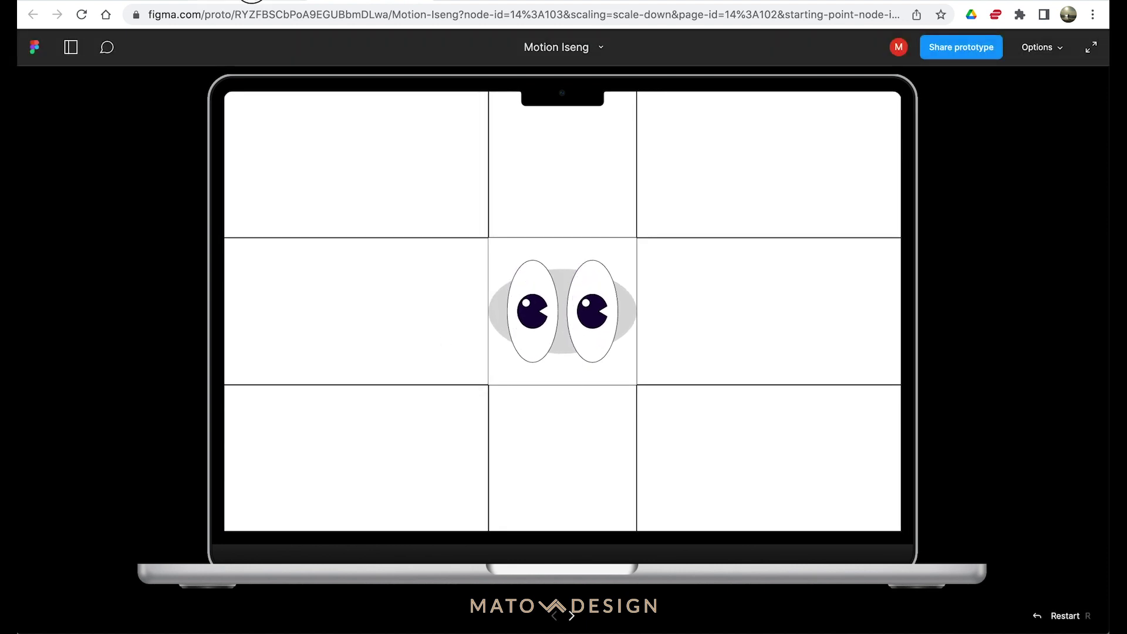
click(266, 2)
click(521, 418)
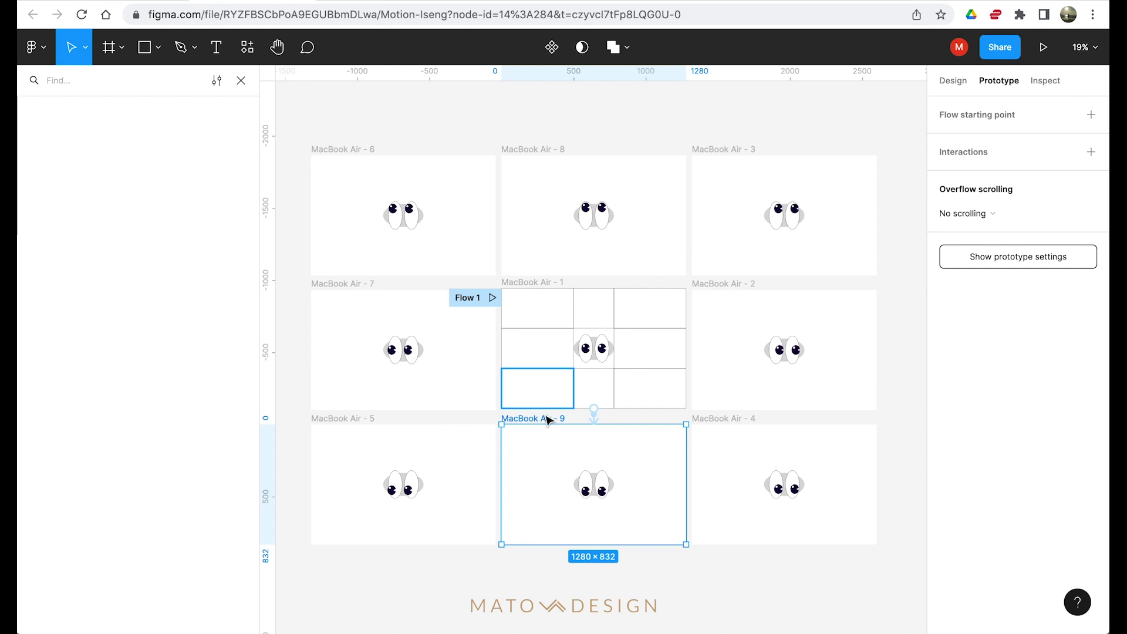
click(551, 411)
click(543, 335)
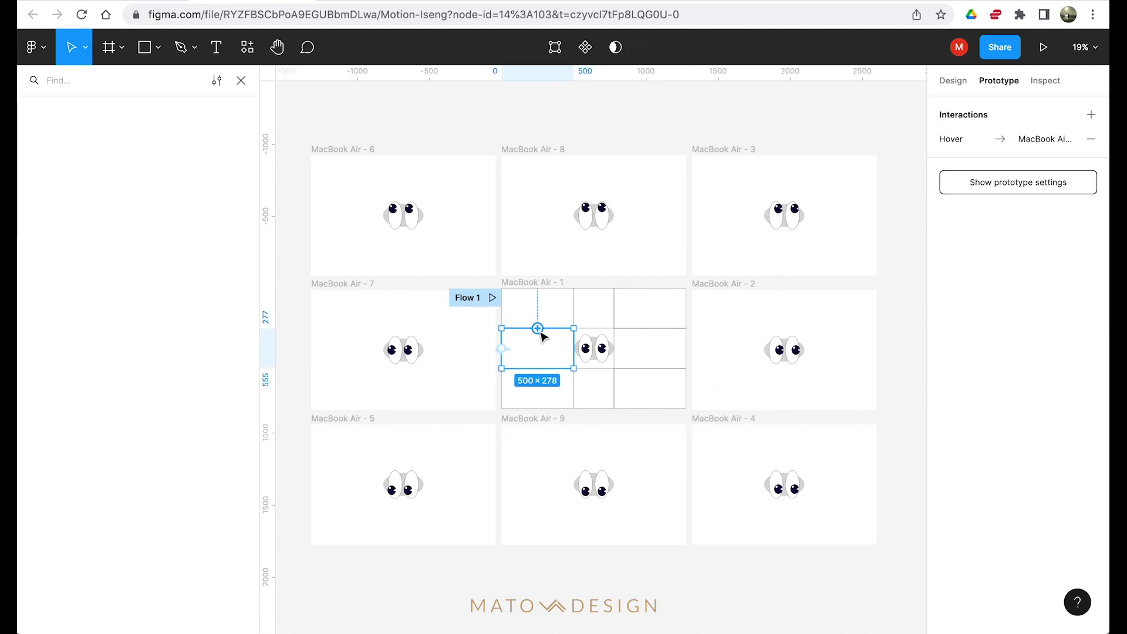
click(525, 285)
drag(526, 286, 541, 383)
key(super+z)
click(539, 417)
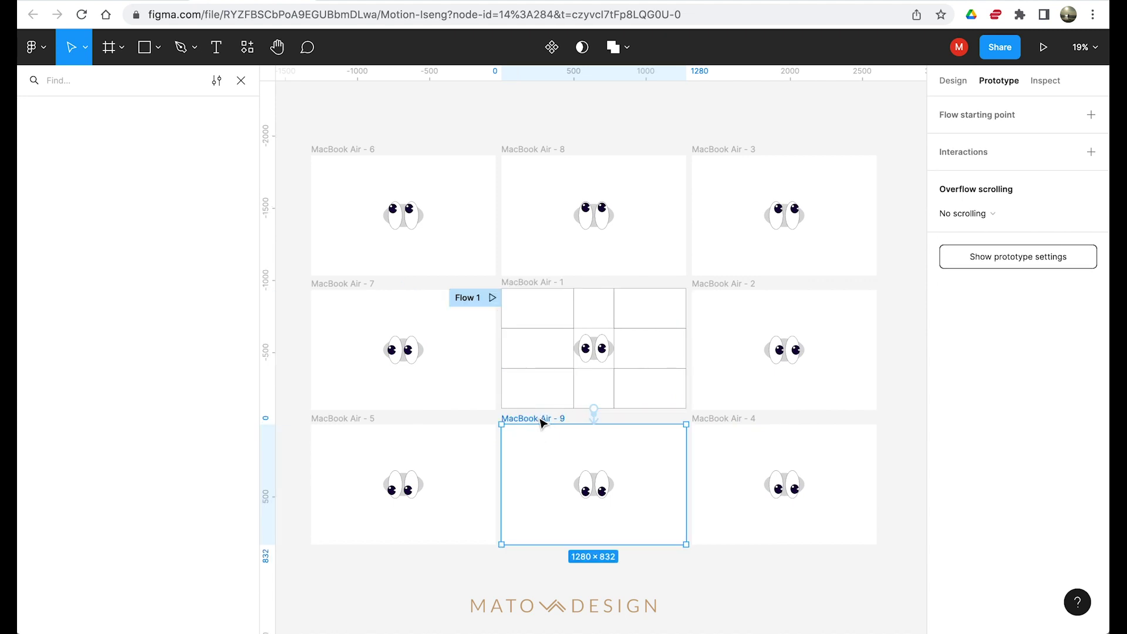
- Remove the black stroke from the three left-column and three right-column rectangles in MacBook Air - 1
scroll(541, 419, up, 5)
drag(573, 417, 545, 254)
click(953, 80)
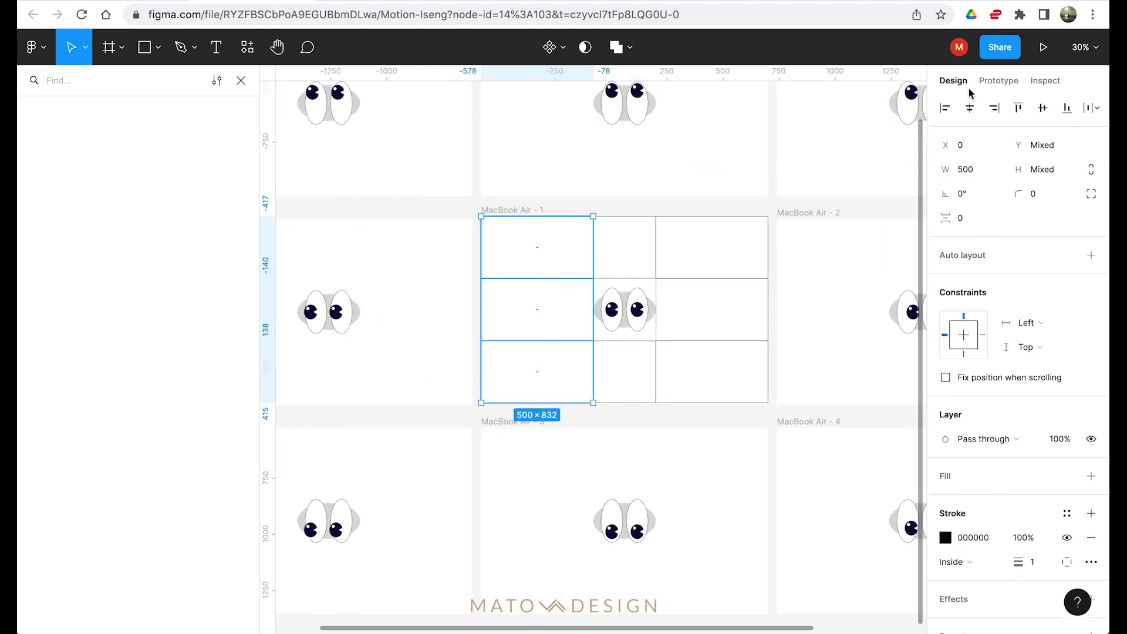
click(1091, 537)
drag(728, 420, 704, 240)
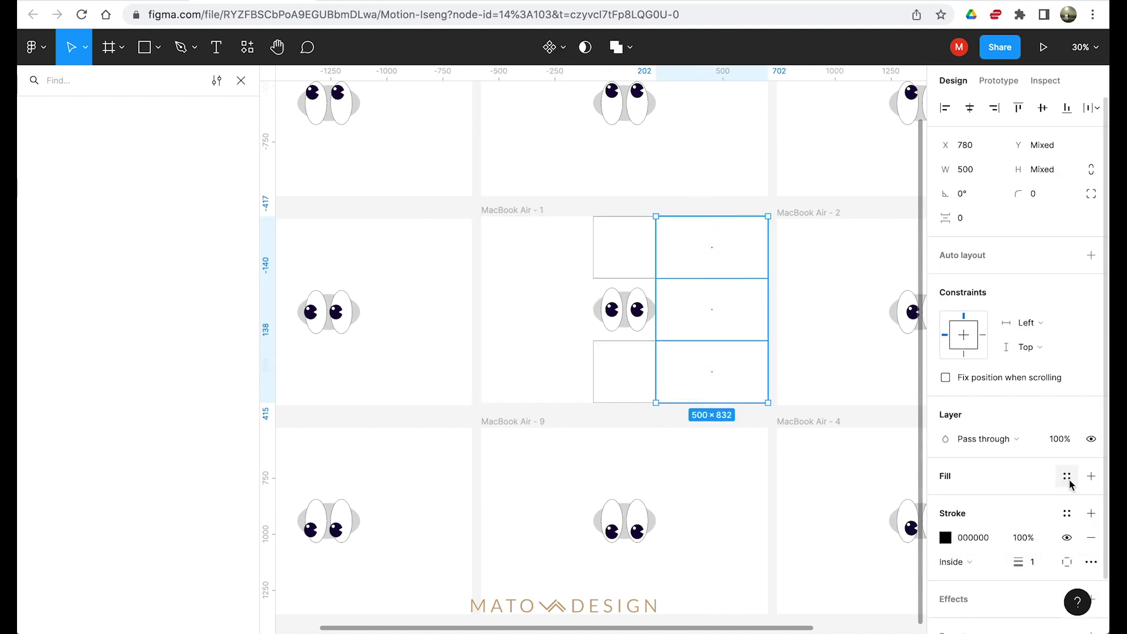
click(1092, 537)
- Remove the black stroke from the top-middle and bottom-middle rectangles in MacBook Air - 1
click(635, 401)
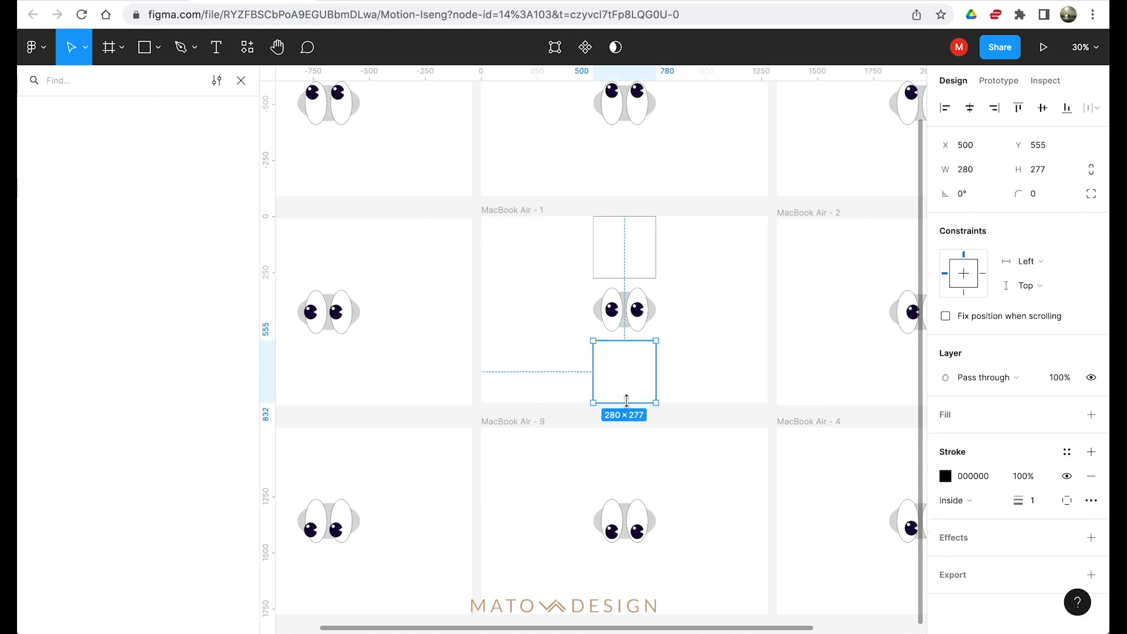
shift+click(632, 222)
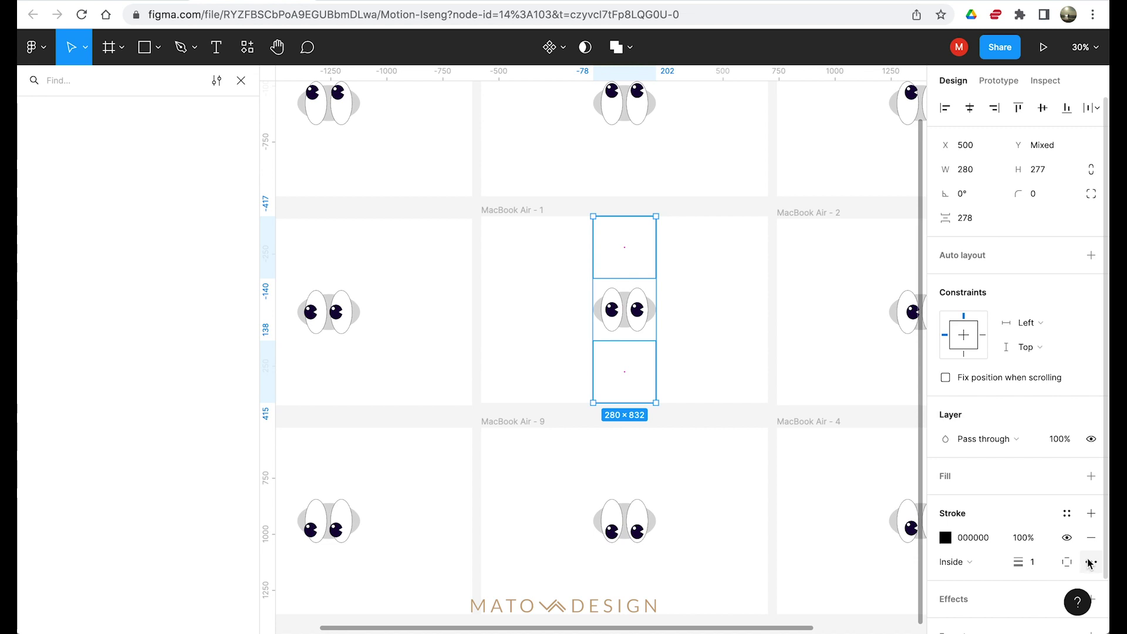
click(1091, 538)
click(691, 432)
- Change the transition of the bottom-middle rectangle's link to MacBook Air - 9 to Instant
scroll(691, 432, left, 3)
scroll(692, 432, down, 4)
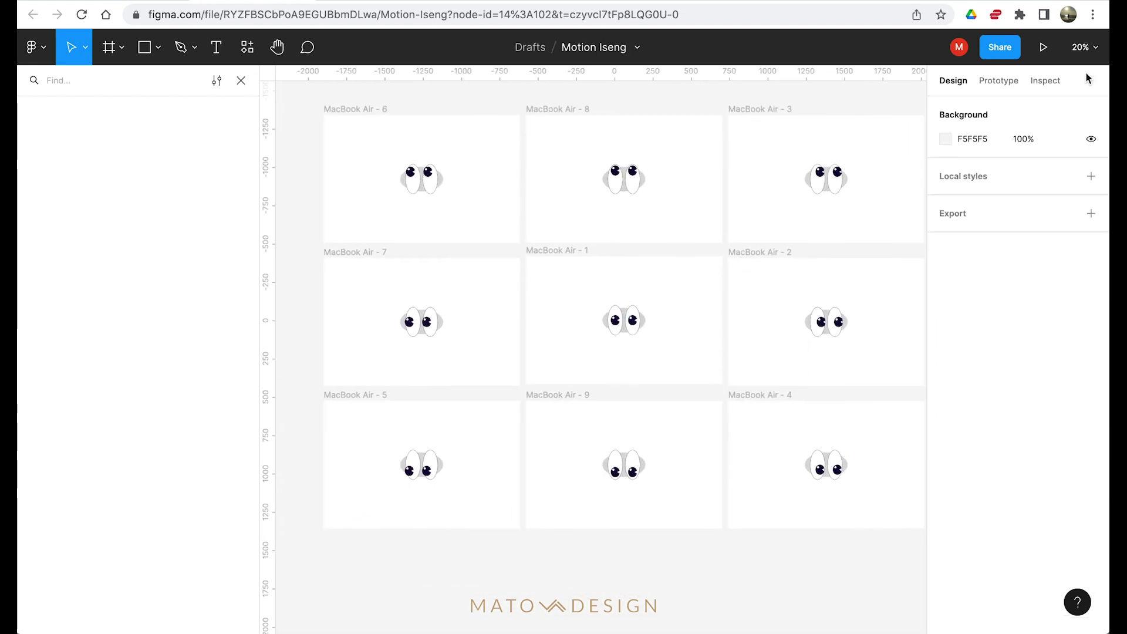
click(998, 80)
click(625, 395)
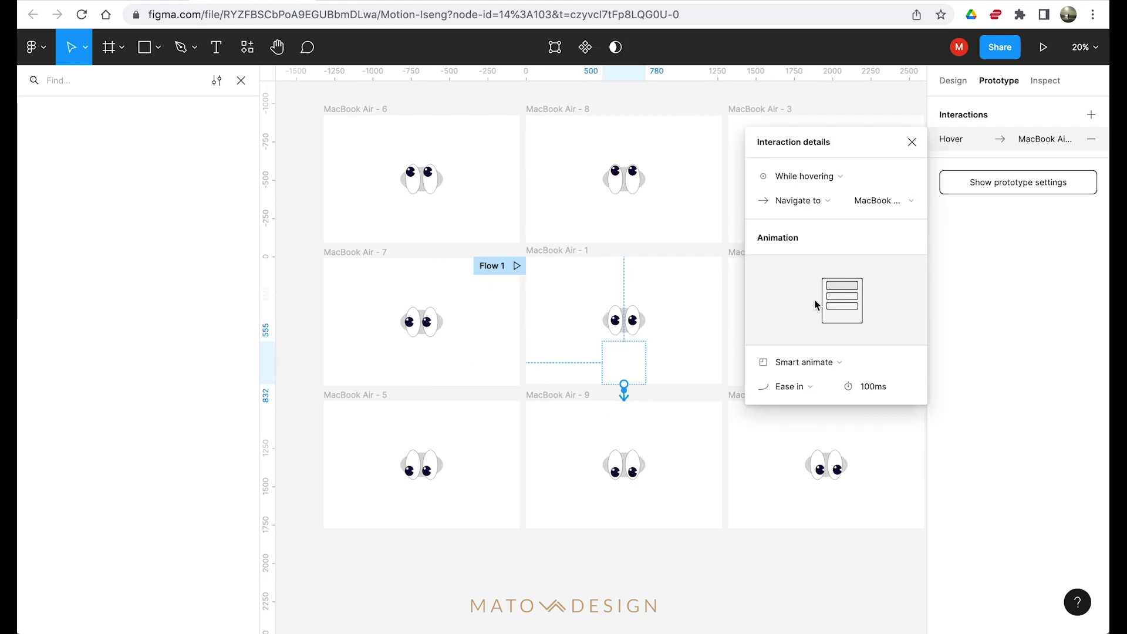
click(790, 367)
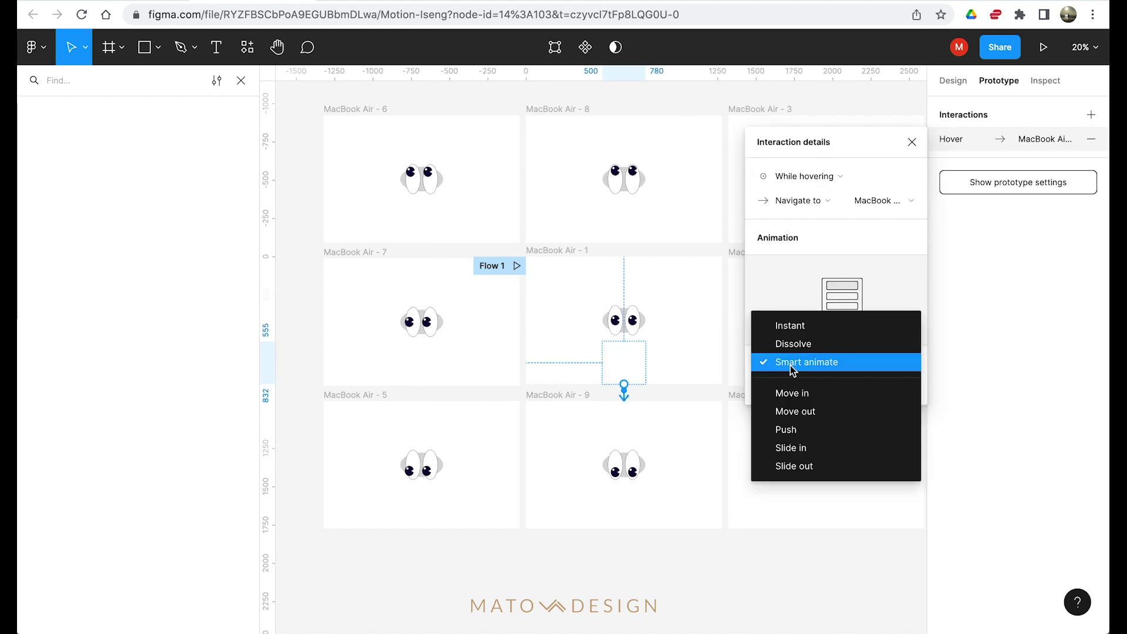
click(793, 326)
- Change the transitions of the bottom-right and middle-right rectangles' hover links to Instant
scroll(675, 392, right, 3)
click(662, 409)
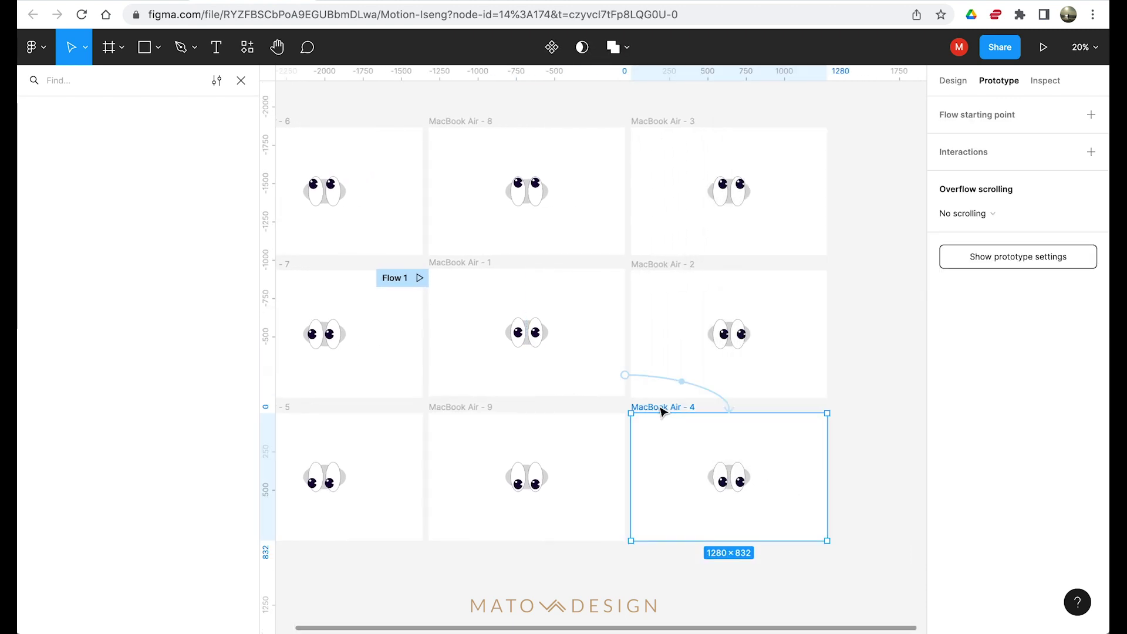
click(701, 398)
click(792, 362)
click(808, 326)
click(642, 291)
shift+click(626, 334)
scroll(630, 334, up, 8)
click(644, 363)
click(793, 362)
click(805, 326)
- Change the transitions of the top-right and top-middle rectangles' hover links to Instant
scroll(646, 340, down, 5)
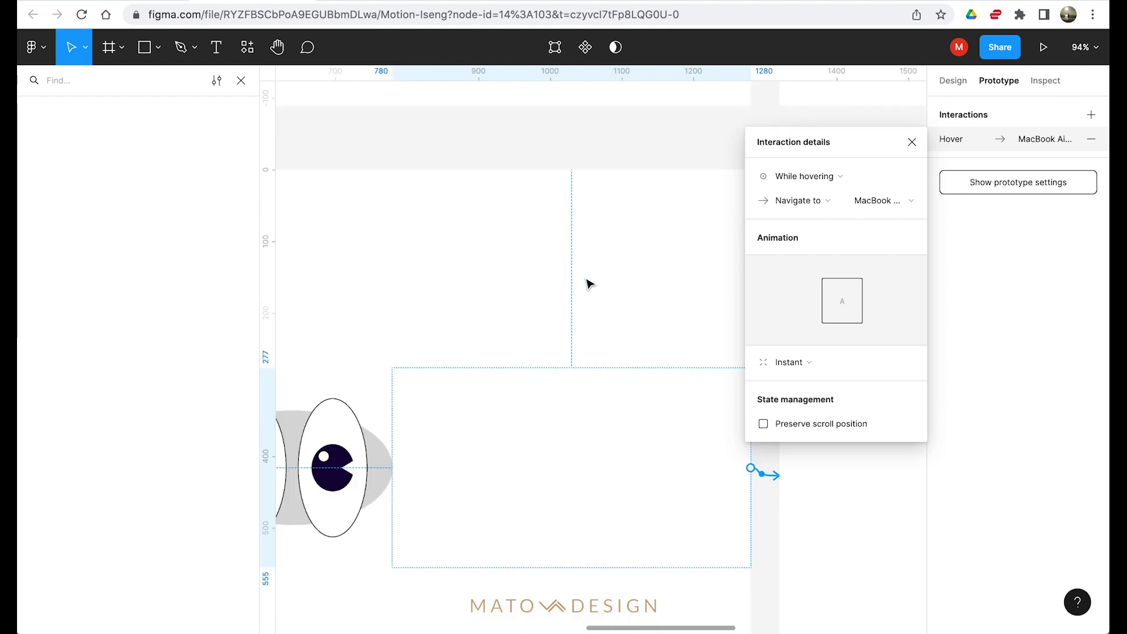
scroll(587, 279, down, 5)
scroll(652, 179, up, 5)
click(653, 179)
click(701, 541)
click(792, 363)
click(805, 326)
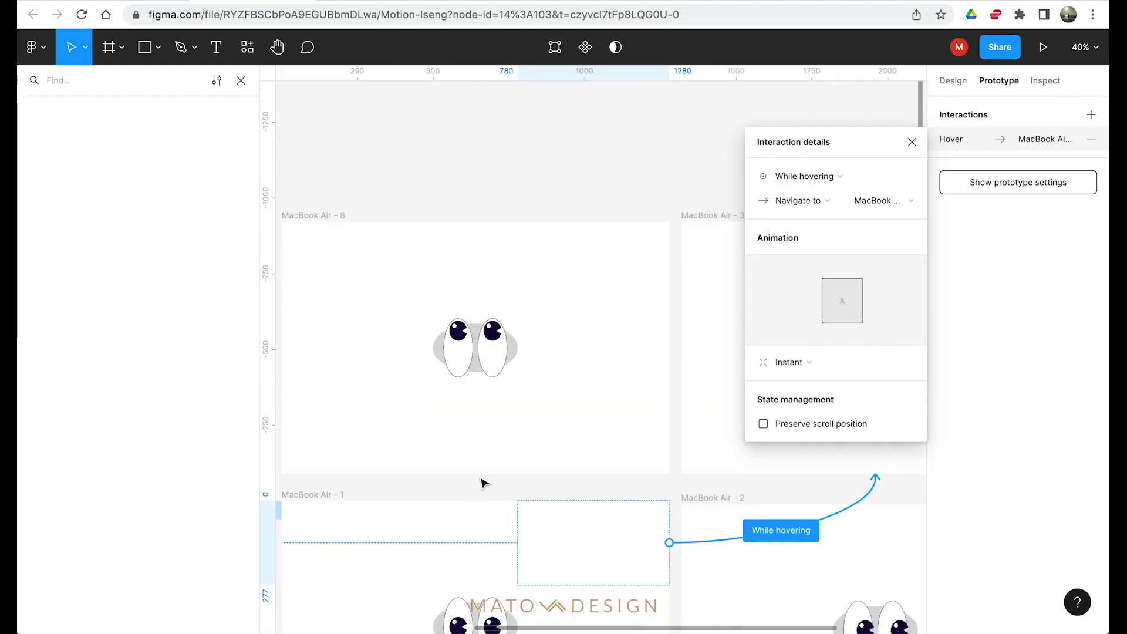
click(484, 480)
click(477, 503)
click(476, 487)
click(819, 362)
click(803, 326)
- Change the transitions of the top-left and middle-left rectangles' hover links to Instant
scroll(604, 377, left, 6)
click(581, 374)
click(463, 397)
click(792, 362)
click(797, 325)
click(618, 394)
scroll(619, 394, down, 4)
click(622, 351)
click(787, 362)
click(790, 326)
- Change the transition of the bottom-left rectangle's link to MacBook Air - 5 to Instant
click(577, 491)
click(627, 427)
click(783, 361)
click(790, 326)
click(575, 484)
- Examine the eye movement in the running prototype with the Instant transitions, and return to the design file
scroll(574, 496, down, 5)
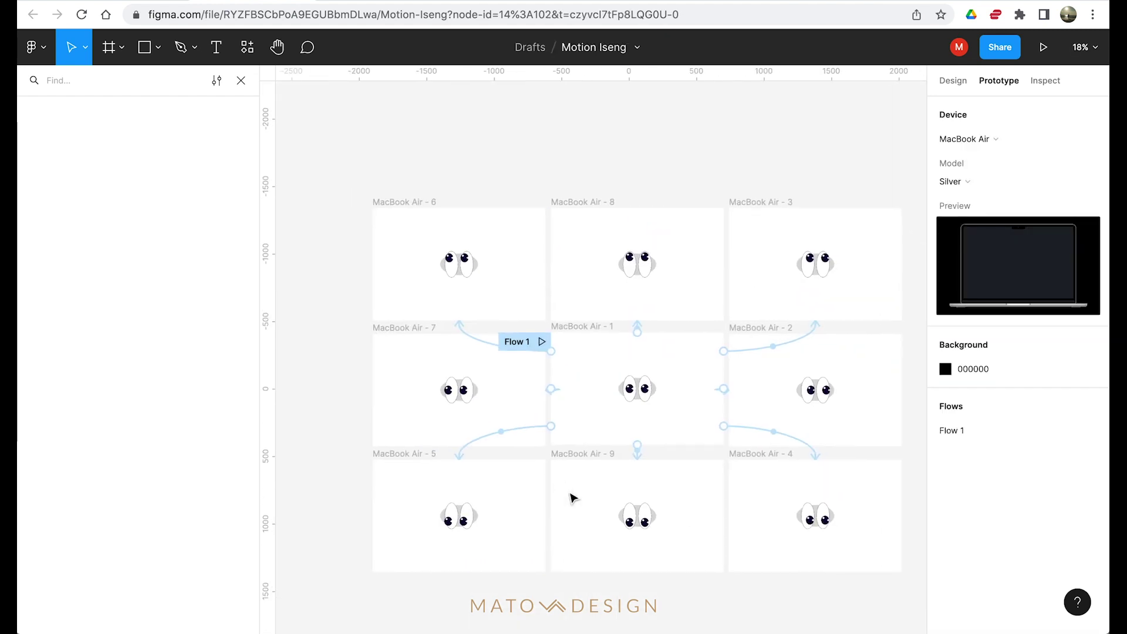
scroll(572, 498, down, 2)
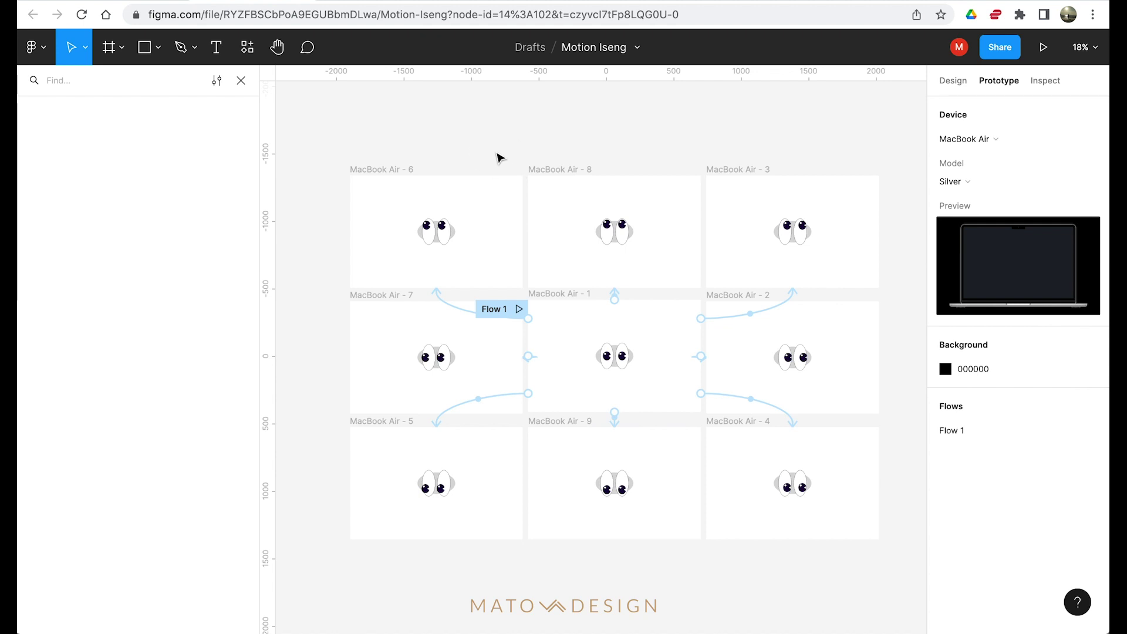
click(356, 2)
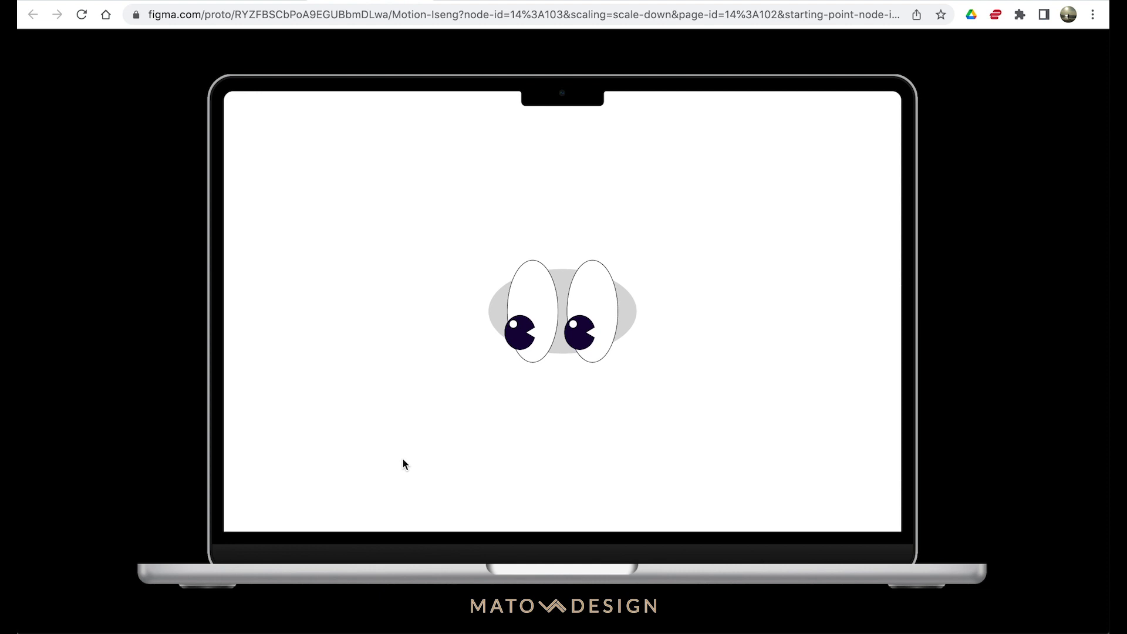
click(249, 1)
- Set the bottom-middle rectangle's link to MacBook Air - 9 to Smart animate with Gentle easing
scroll(663, 359, up, 3)
scroll(545, 440, left, 3)
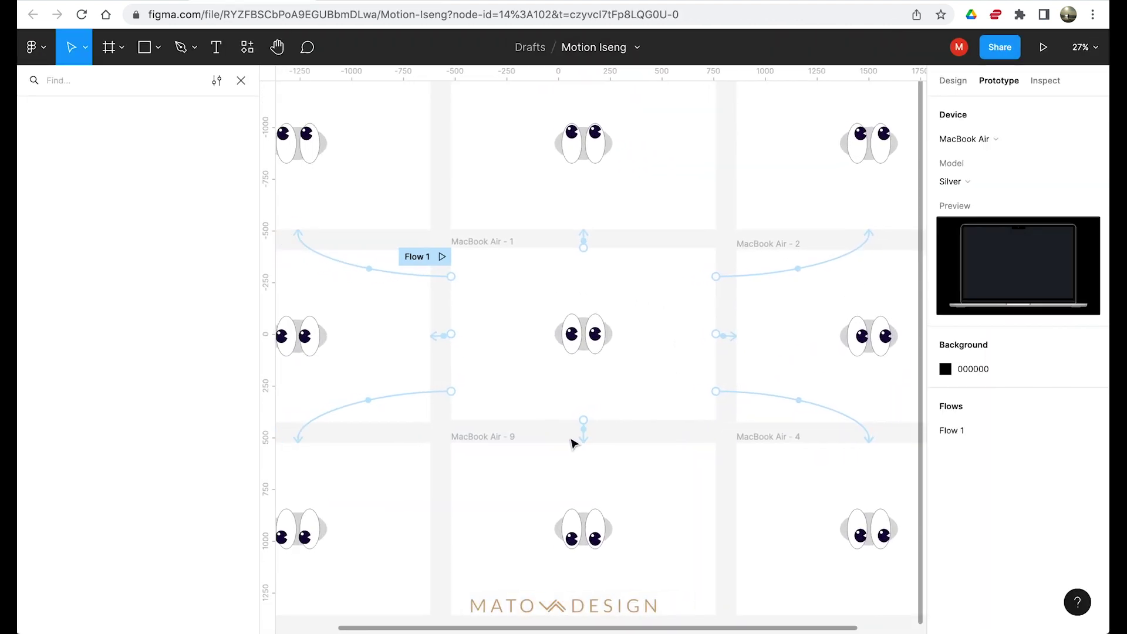
click(589, 438)
click(812, 359)
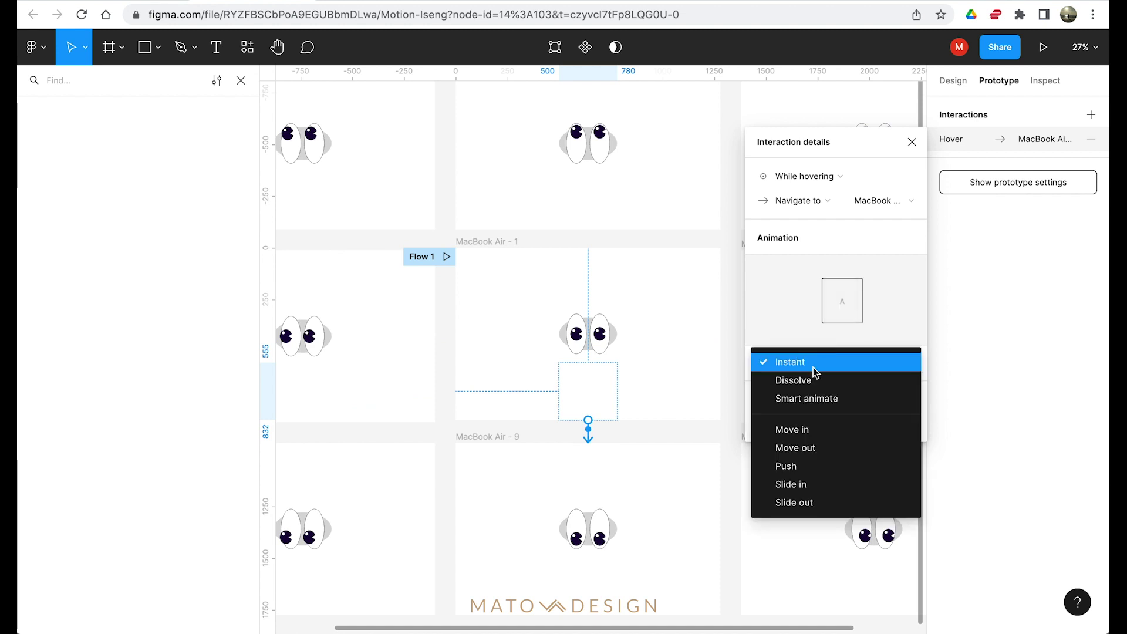
click(815, 401)
click(807, 388)
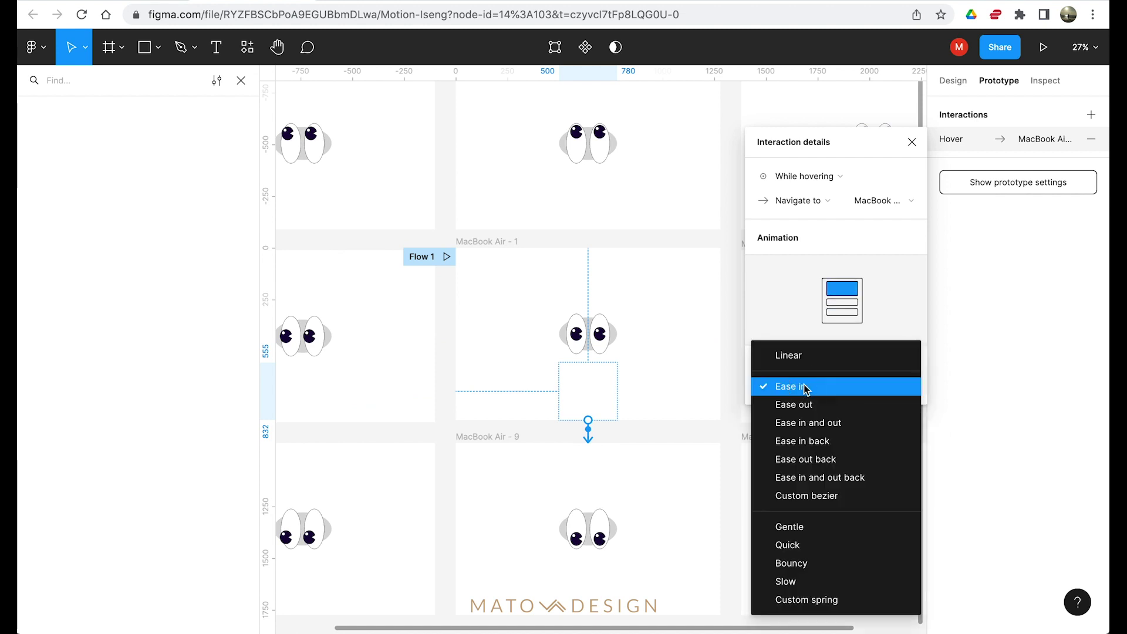
click(816, 528)
click(724, 433)
- Set the bottom-right rectangle's link to MacBook Air - 4 to Smart animate with Gentle easing
scroll(687, 434, right, 2)
click(687, 434)
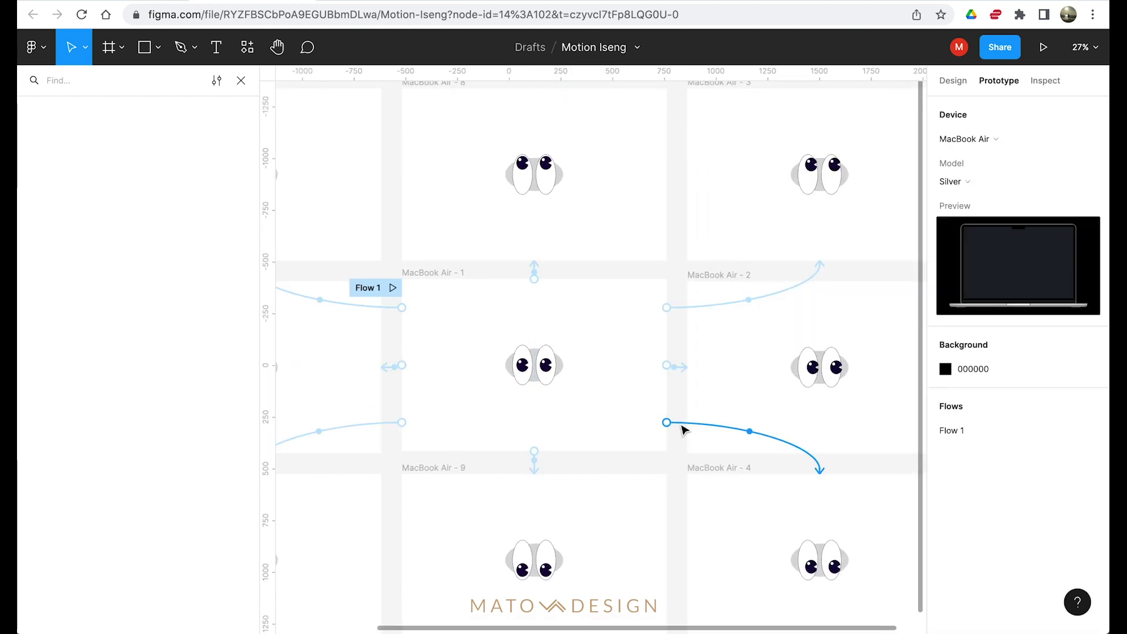
click(778, 362)
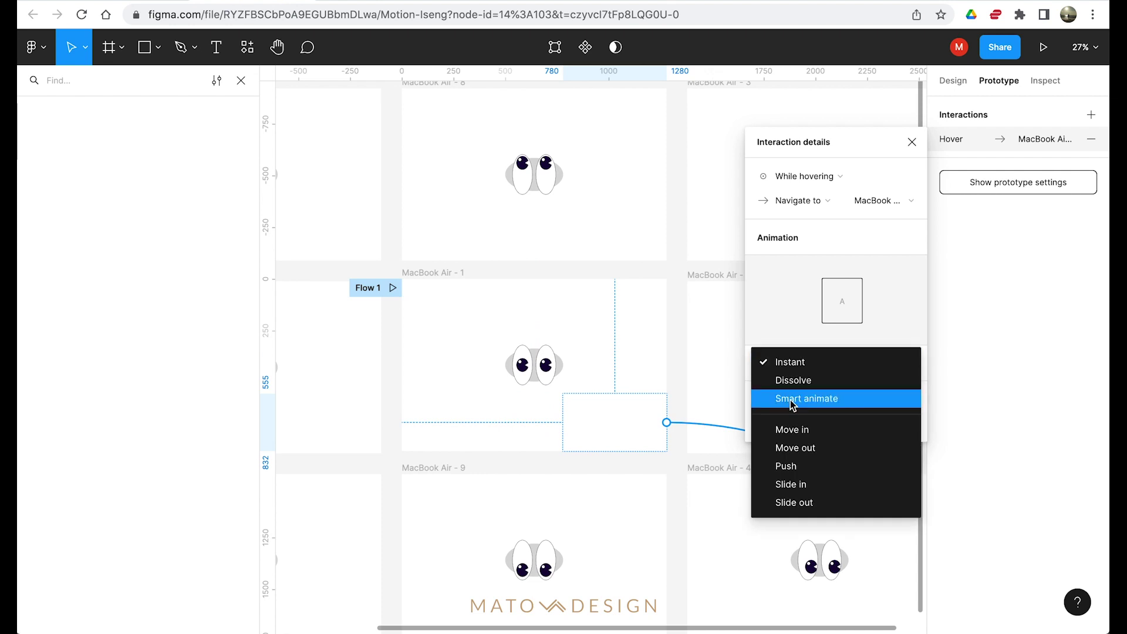
click(790, 399)
click(788, 386)
click(803, 527)
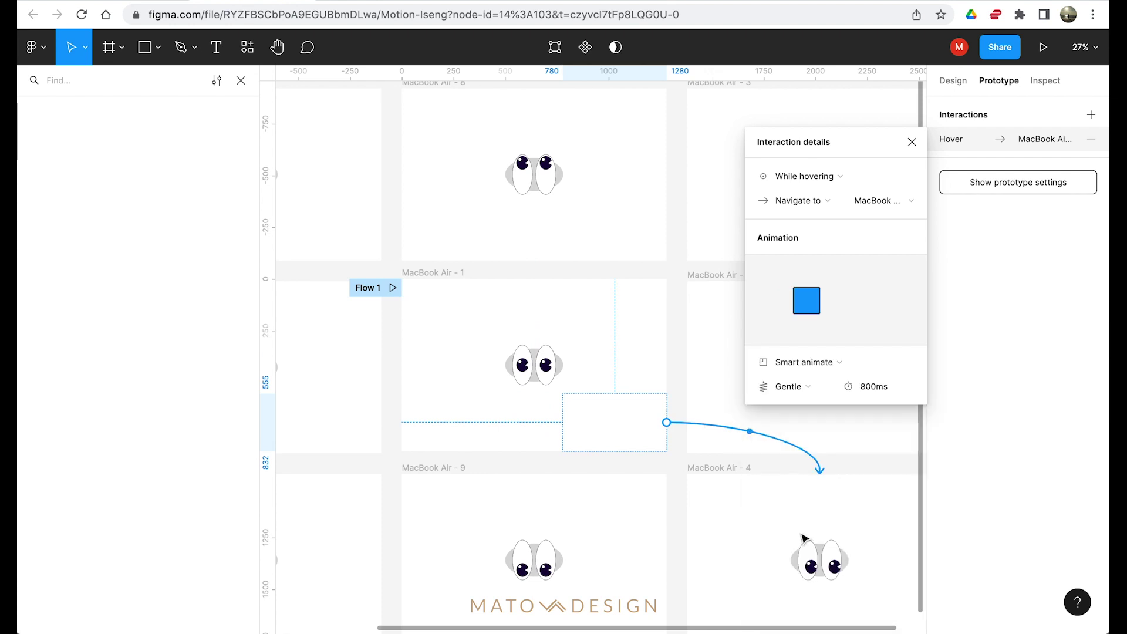
click(696, 425)
- Set the remaining six hover rectangles' links in MacBook Air - 1 to Smart animate with Gentle easing
click(676, 366)
shift+click(687, 307)
shift+click(536, 271)
shift+click(376, 307)
shift+click(379, 425)
shift+click(388, 367)
click(801, 362)
click(803, 399)
click(798, 386)
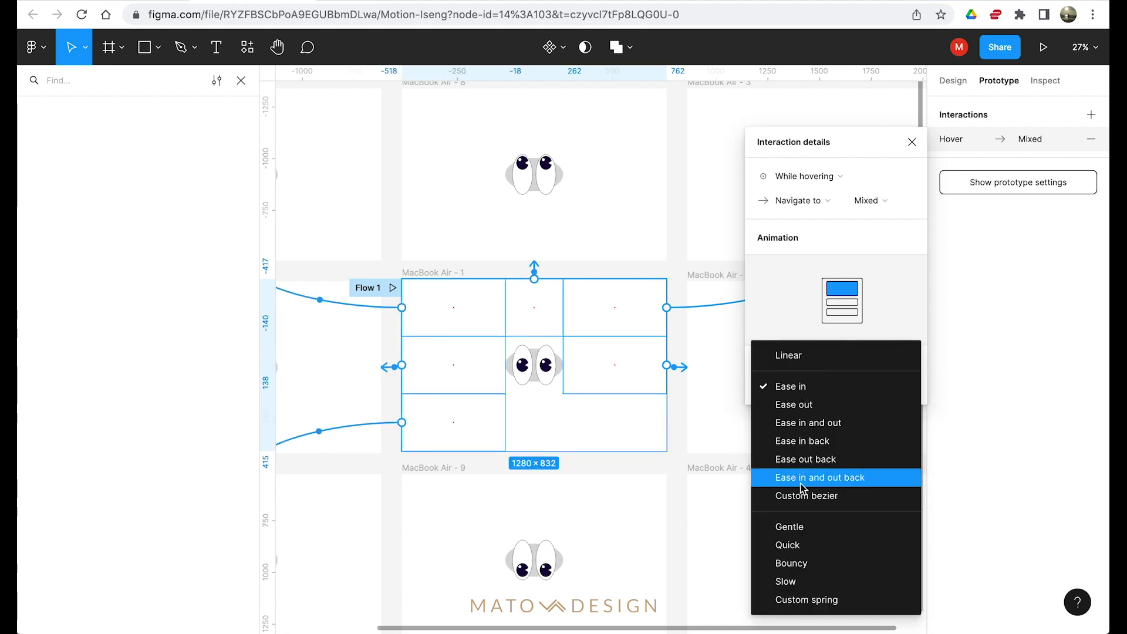
click(792, 527)
click(676, 467)
- Select all eight hover rectangles in MacBook Air - 1, leaving out the eyes, and copy them
scroll(539, 466, down, 3)
drag(489, 324, 667, 357)
drag(490, 460, 658, 435)
shift+click(663, 392)
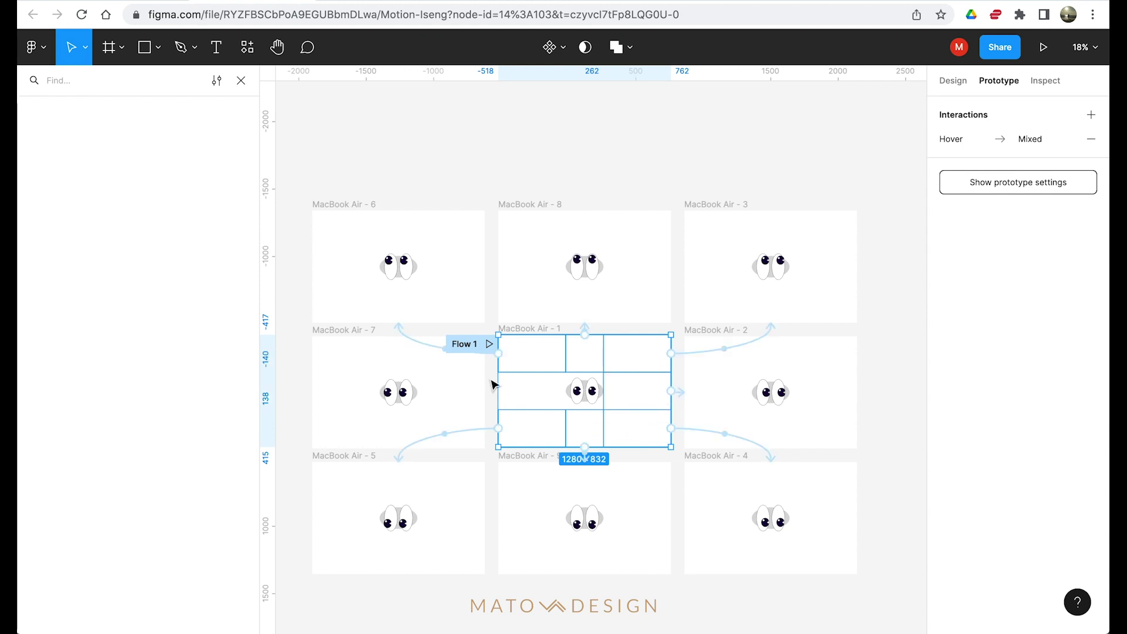
click(514, 385)
drag(491, 361, 655, 351)
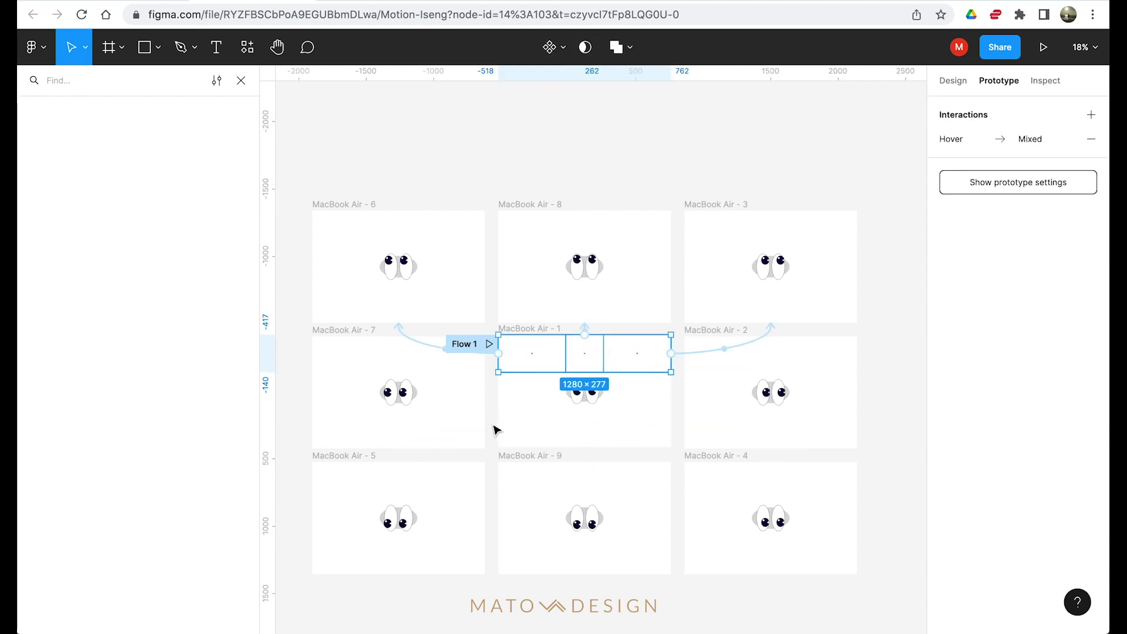
drag(493, 426, 654, 428)
drag(498, 399, 503, 399)
scroll(493, 392, up, 5)
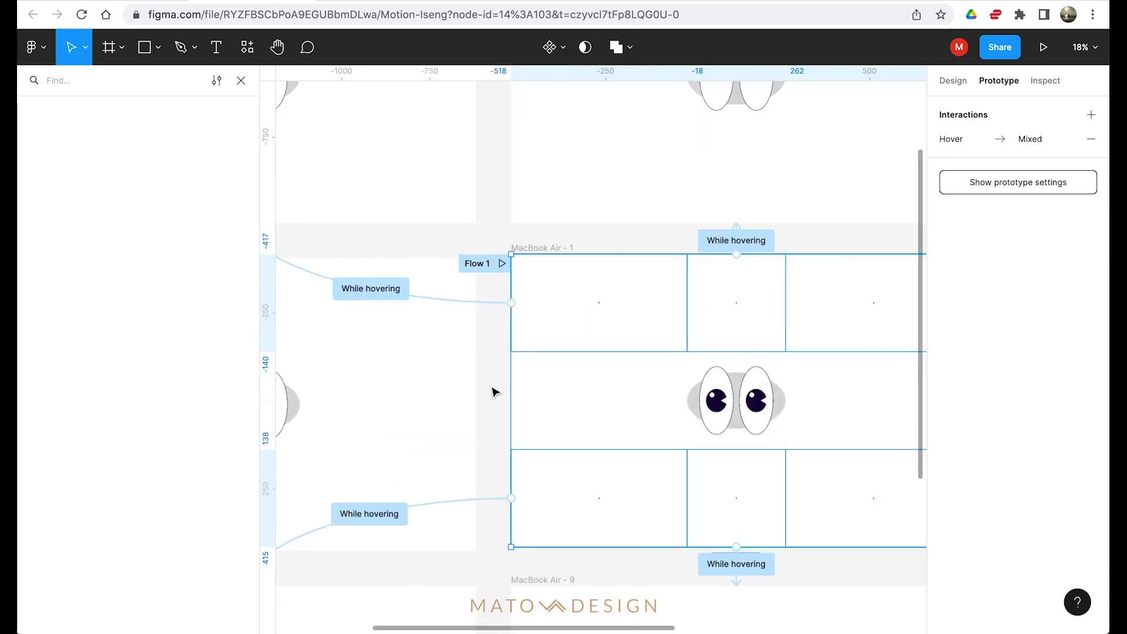
scroll(536, 418, right, 3)
scroll(799, 402, down, 5)
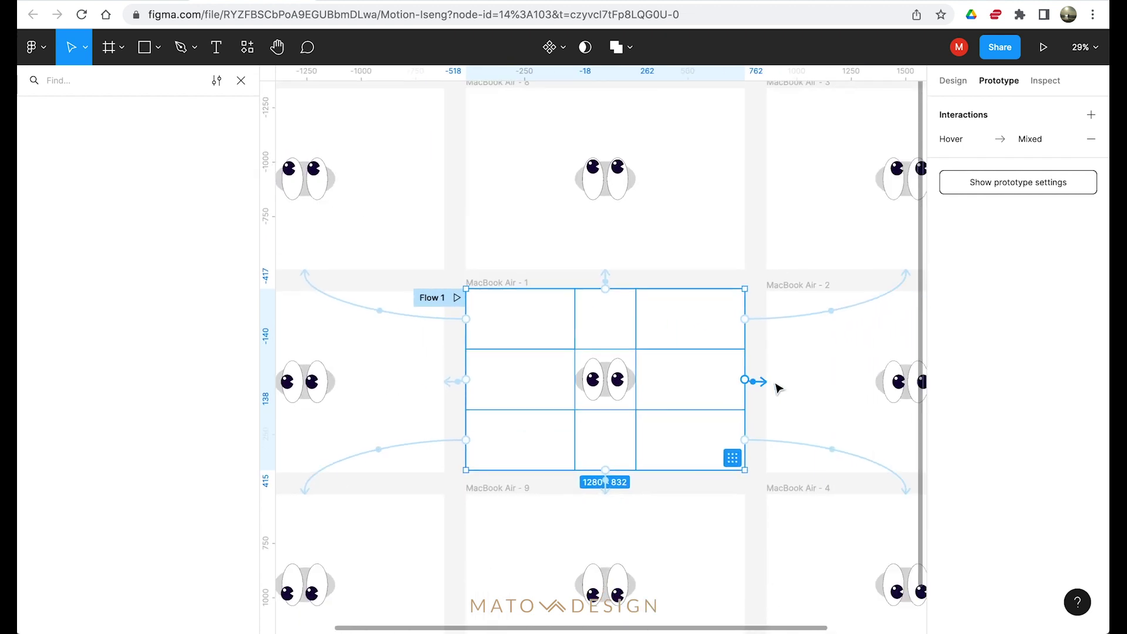
scroll(721, 402, down, 2)
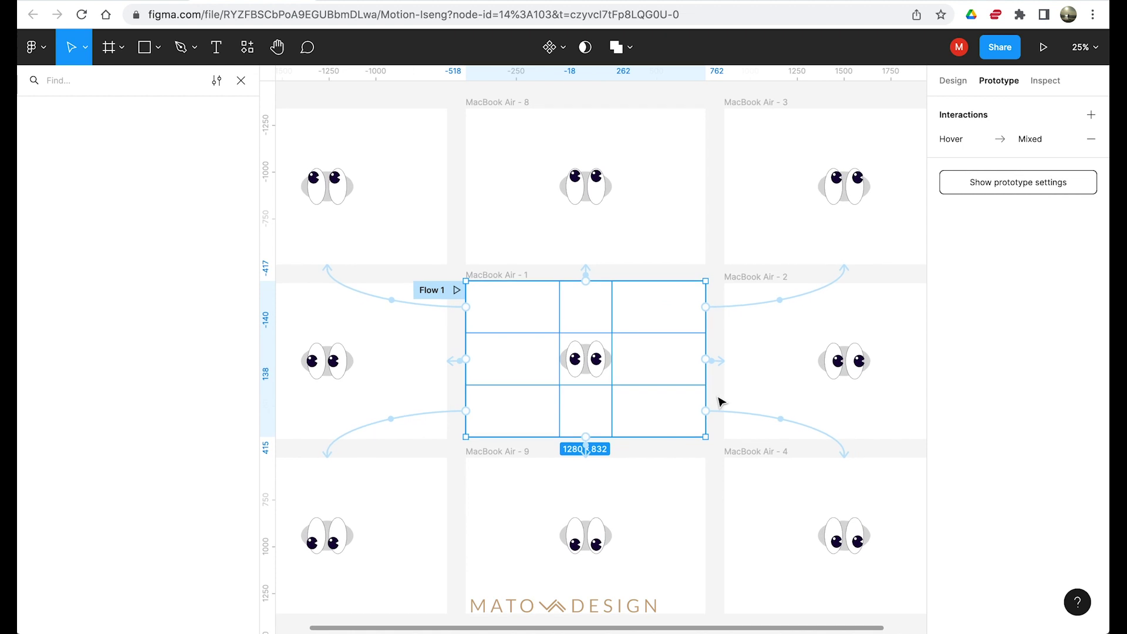
scroll(721, 402, down, 3)
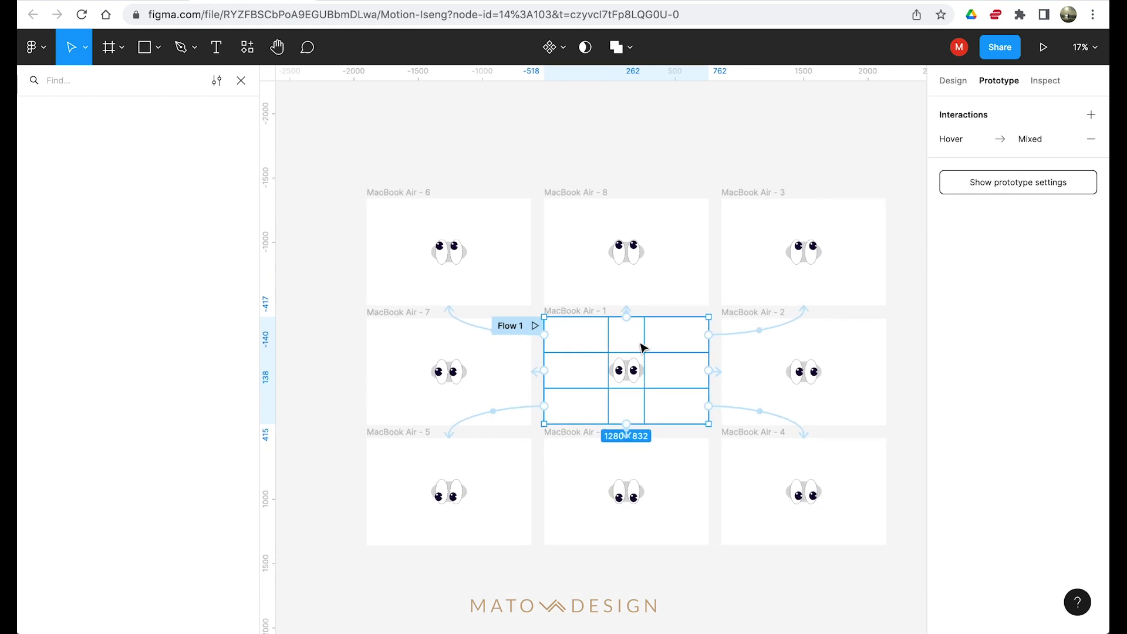
- Paste the copied hover rectangles with their links into MacBook Air - 2, MacBook Air - 3 and MacBook Air - 8
click(746, 314)
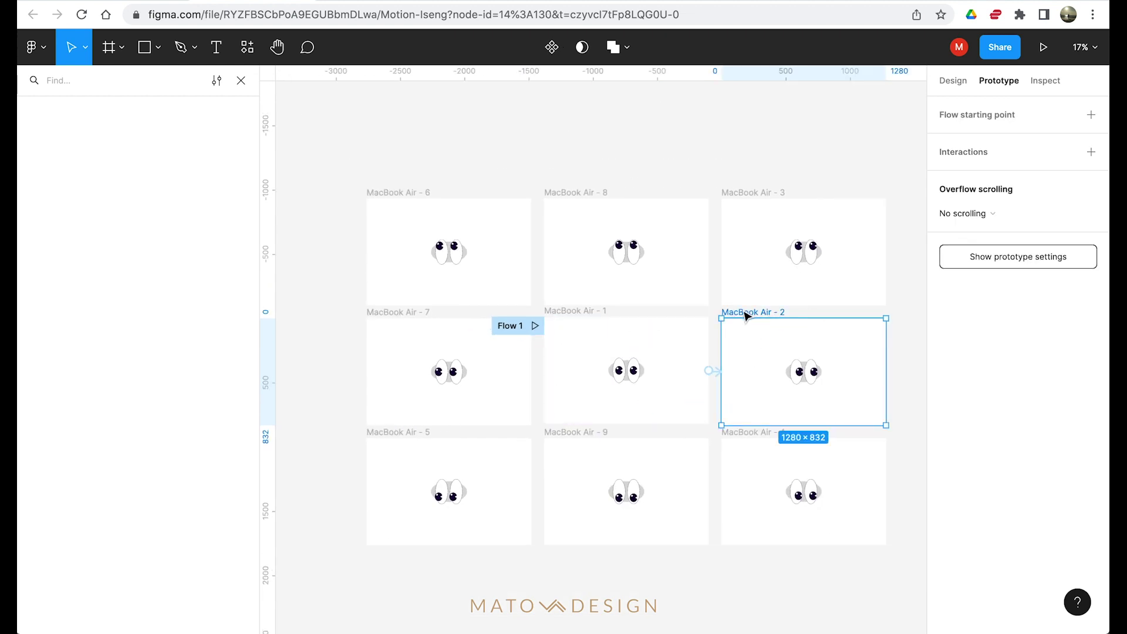
key(ctrl+v)
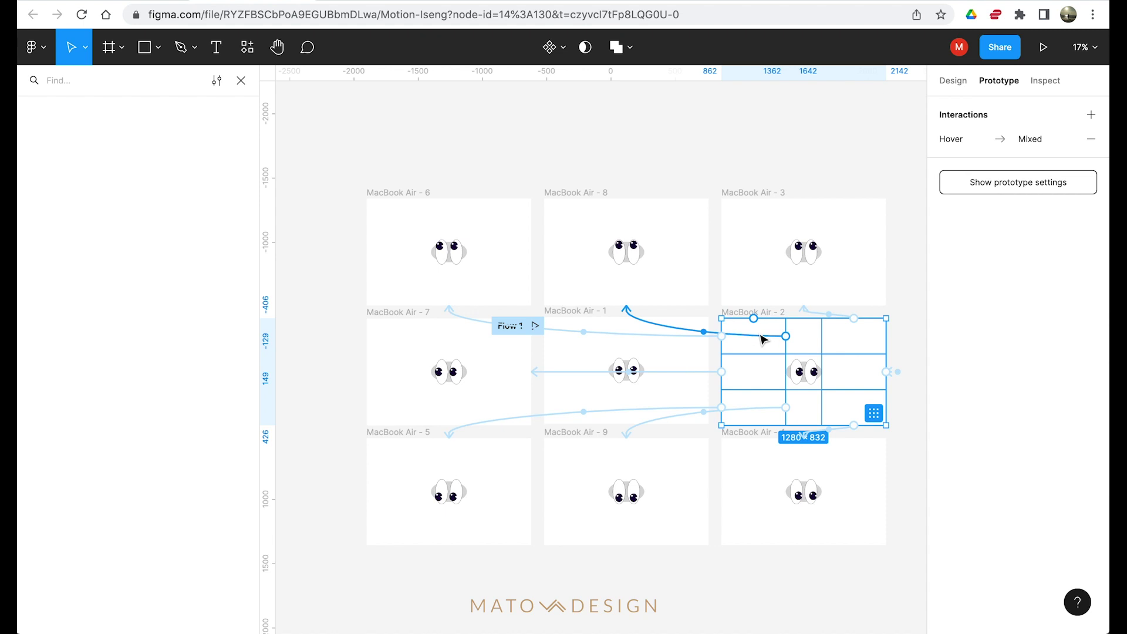
click(748, 192)
key(super+v)
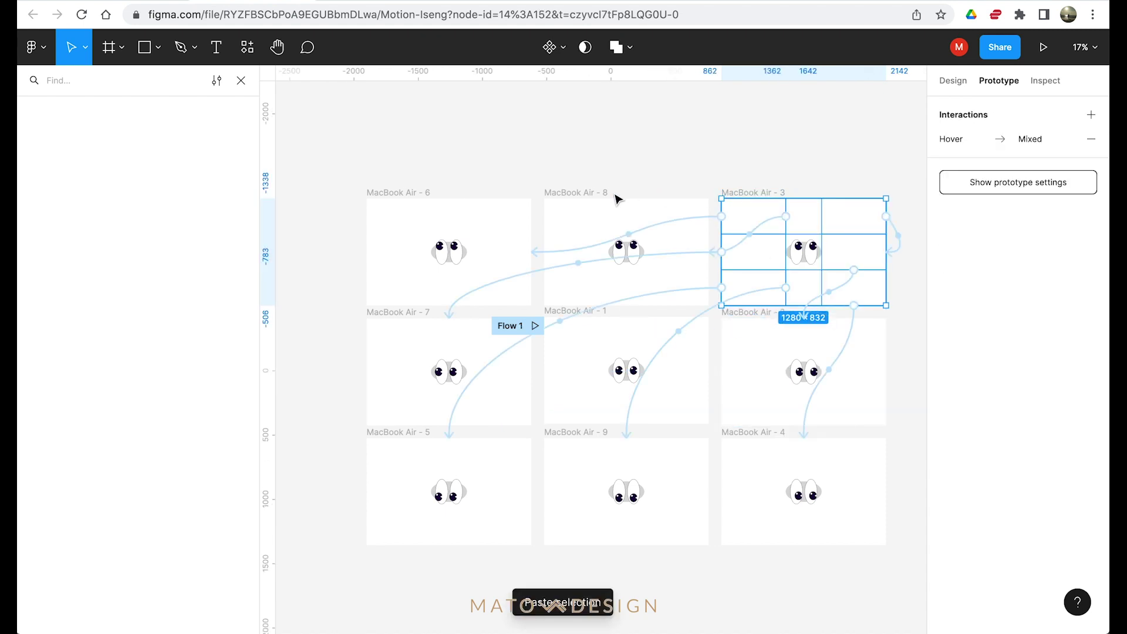
click(562, 193)
key(super+v)
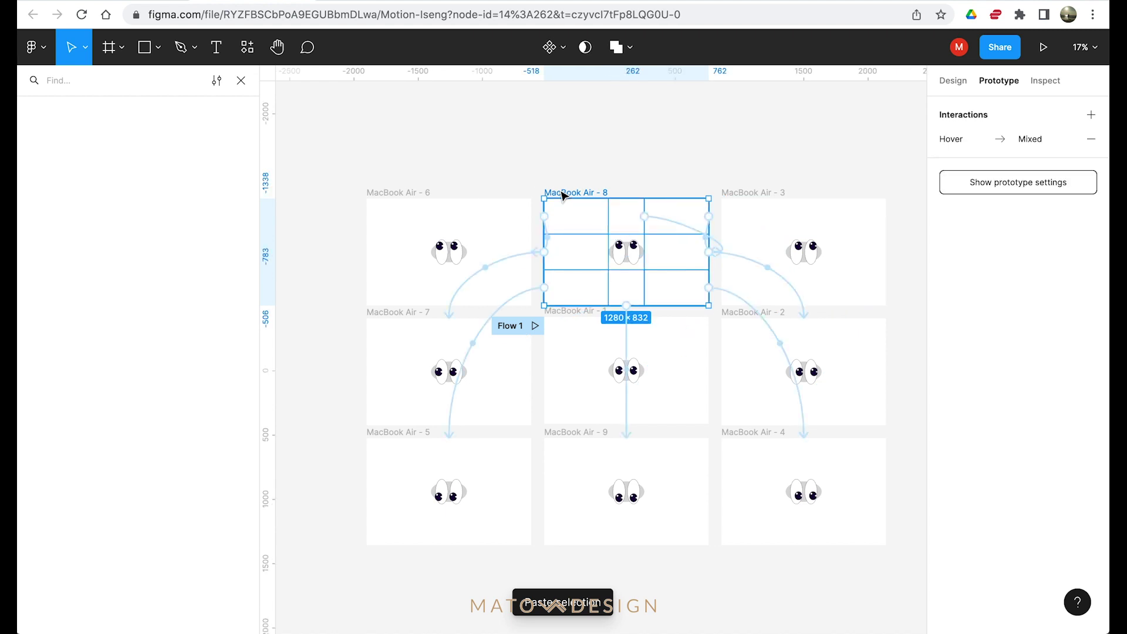
- Paste the same hover rectangles into MacBook Air - 6, 7, 5, 9 and 4
click(423, 192)
key(super+v)
click(391, 312)
key(super+v)
click(389, 432)
key(super+v)
click(577, 433)
key(super+v)
click(741, 434)
key(super+v)
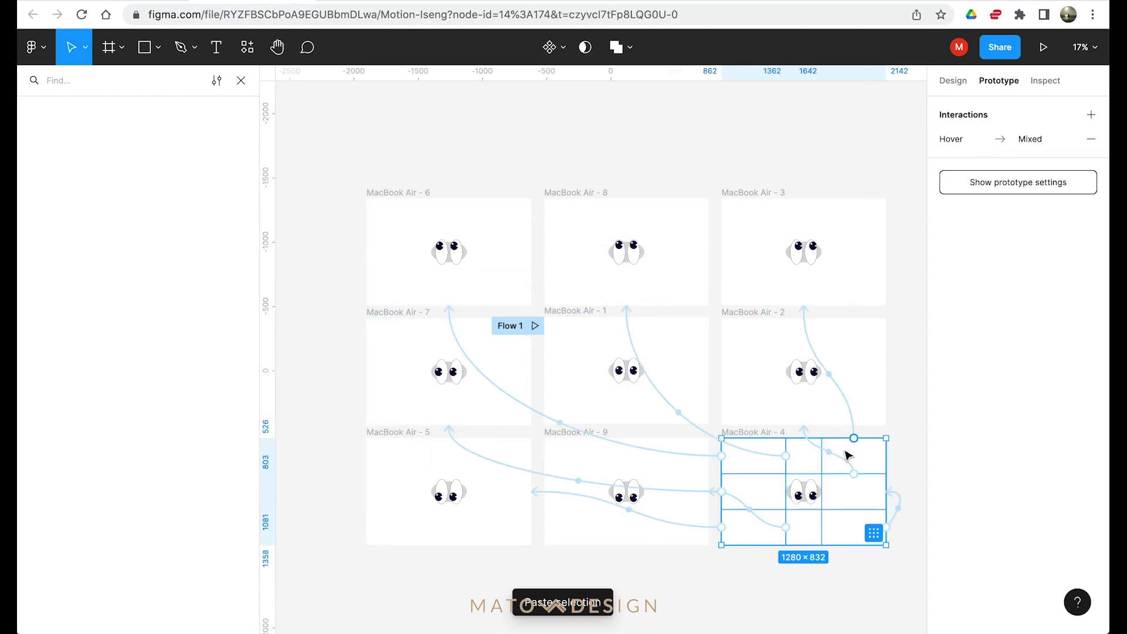
- Clear the selection to view the links across all frames, and switch to the running prototype
click(744, 314)
click(743, 314)
click(905, 338)
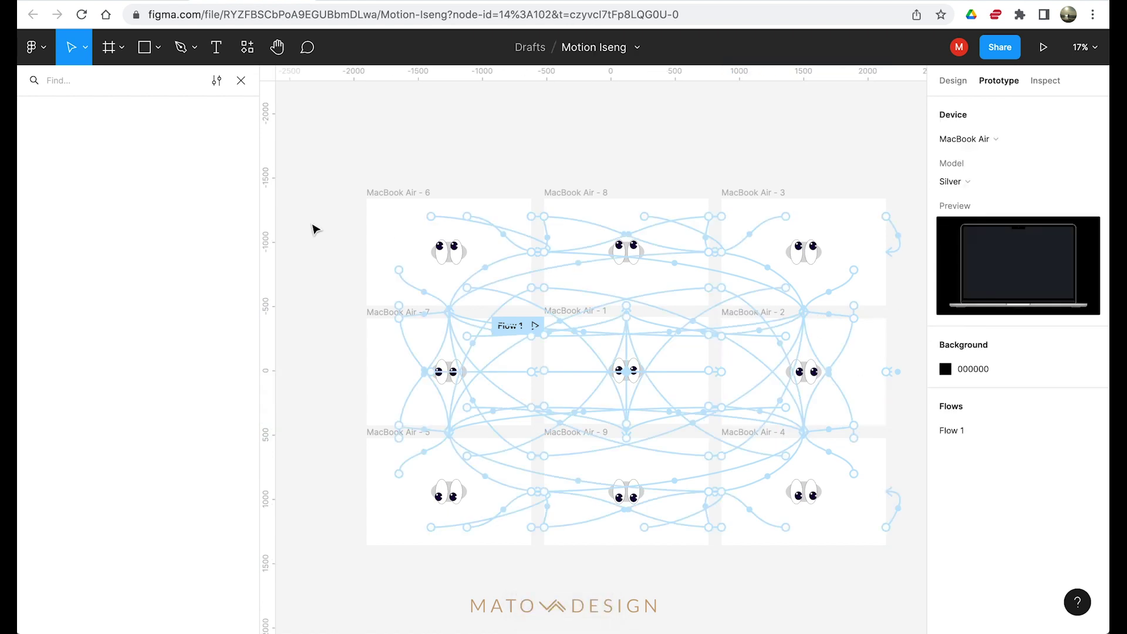
scroll(282, 234, right, 3)
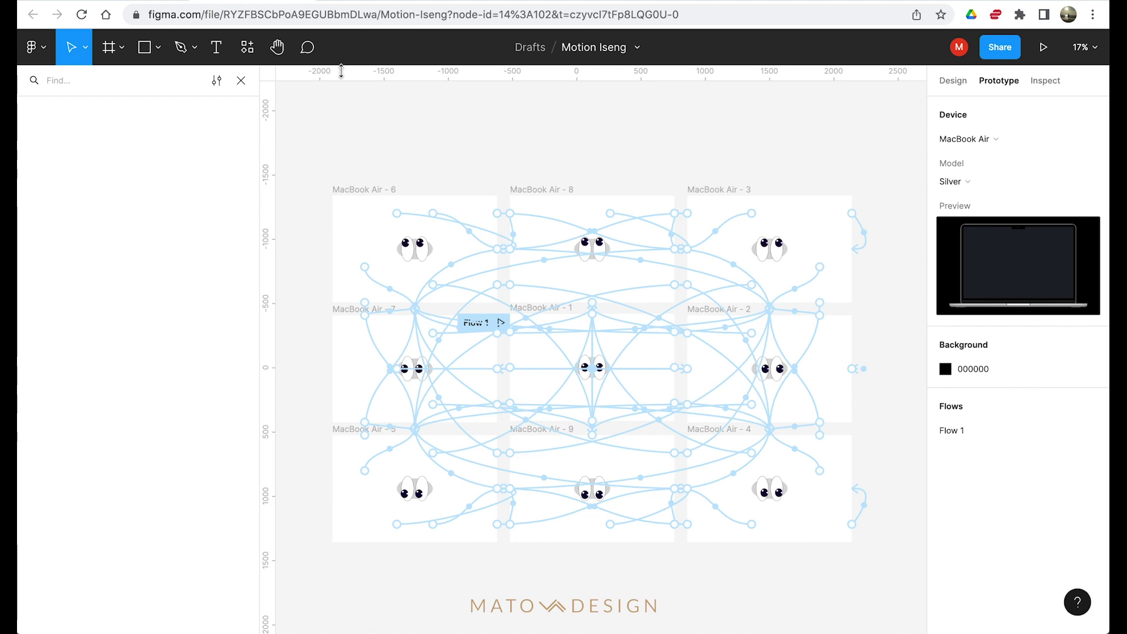
click(377, 2)
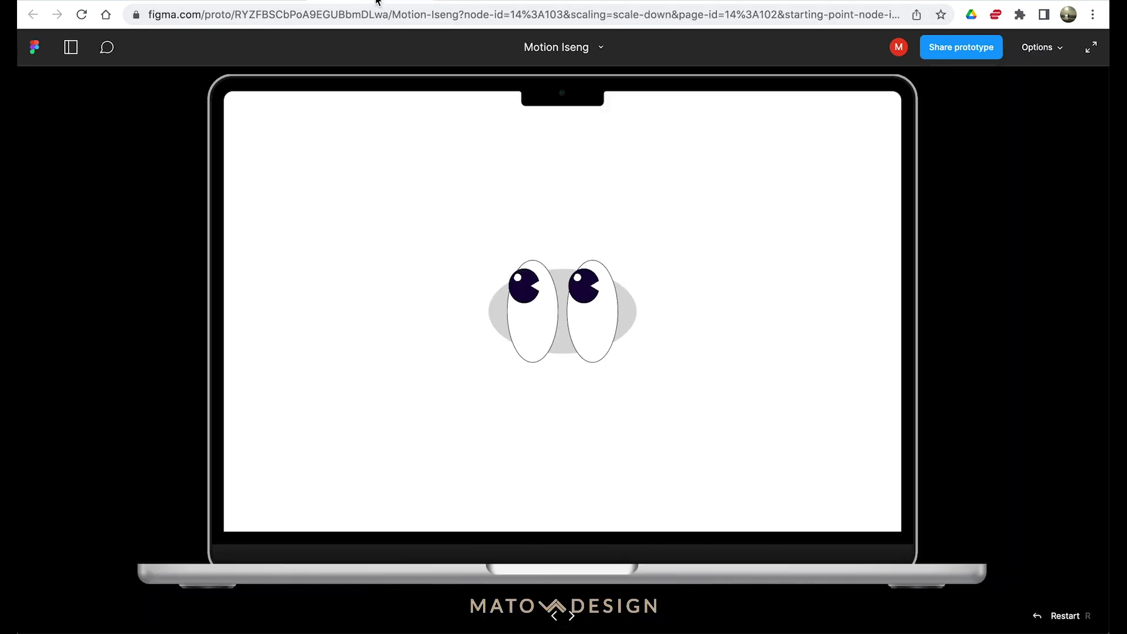